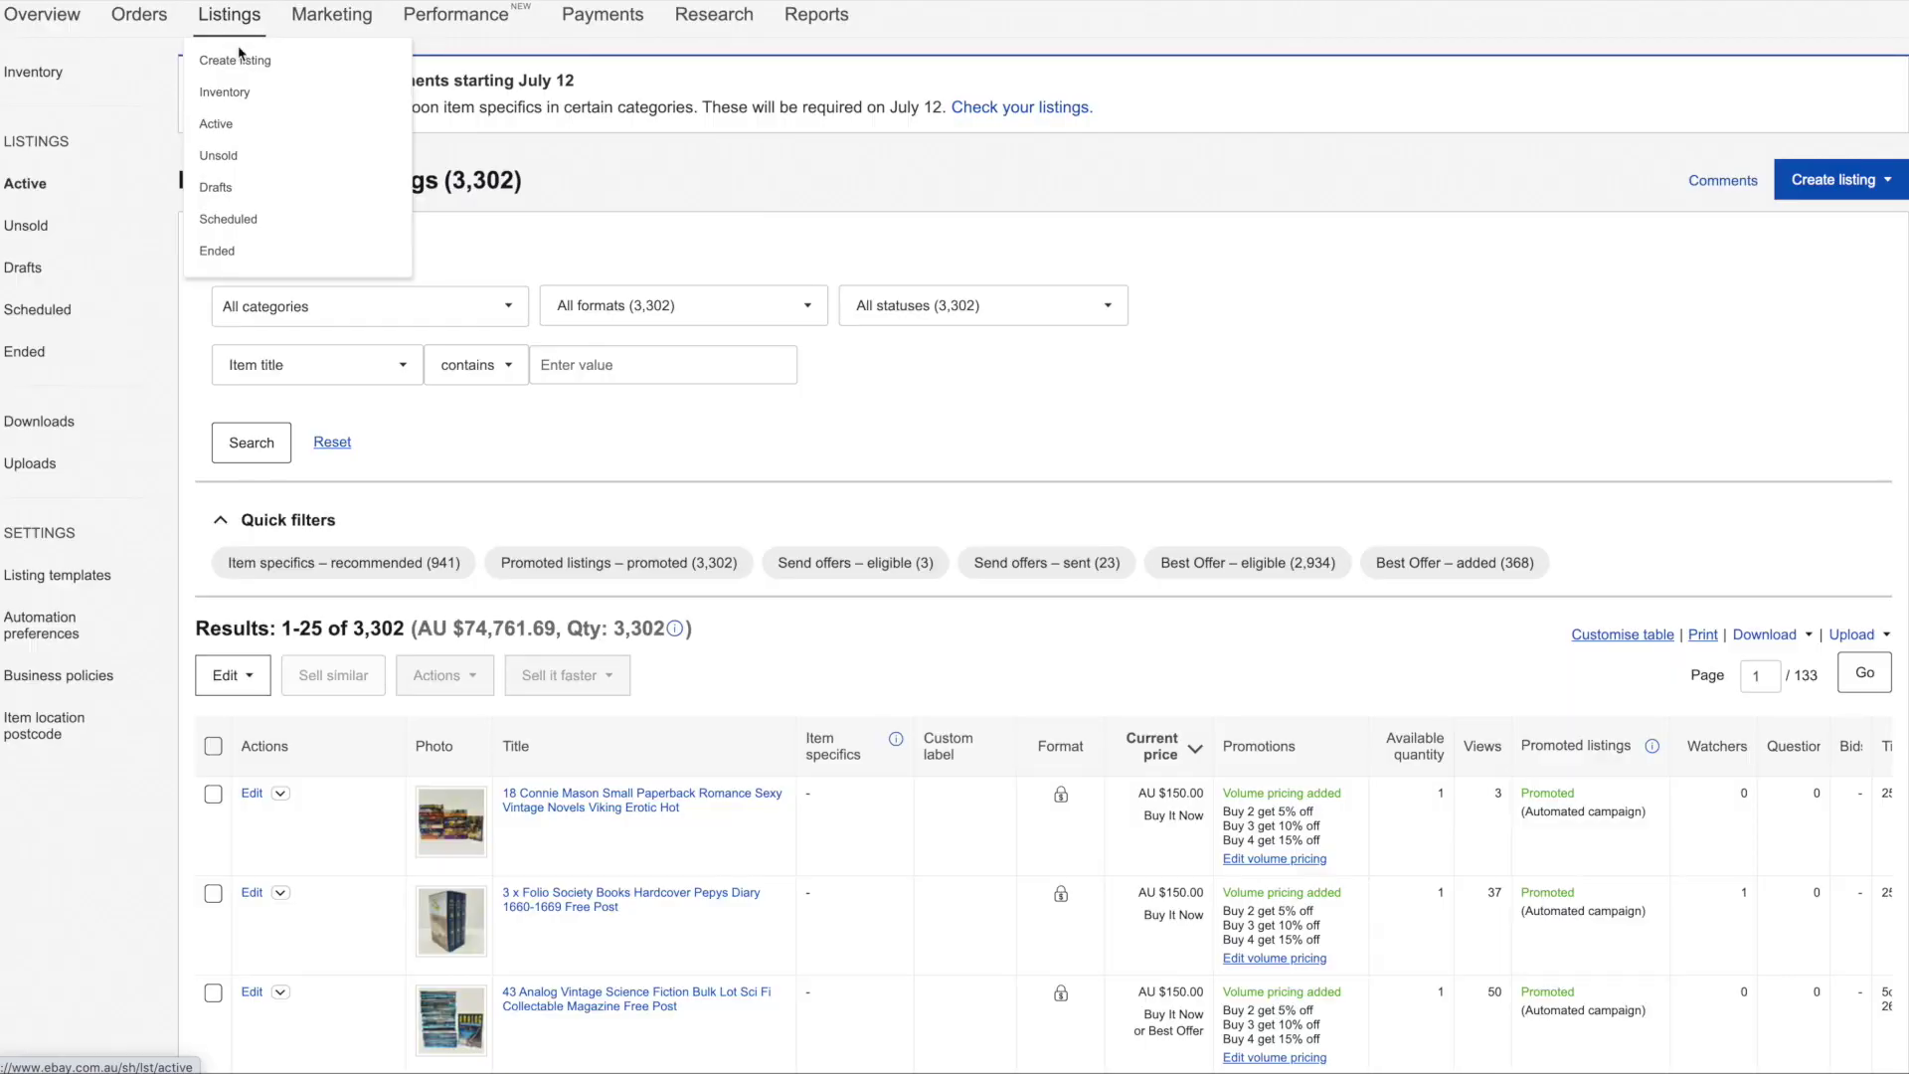
Open the Active listings page showing all 3,302 book listings
{"action": "left_click", "coordinate": [219, 134]}
Load listings 1 - 2,000 into the bulk Edit listings page from the Edit dropdown
{"action": "scroll", "coordinate": [503, 315], "scroll_direction": "down", "scroll_amount": 3}
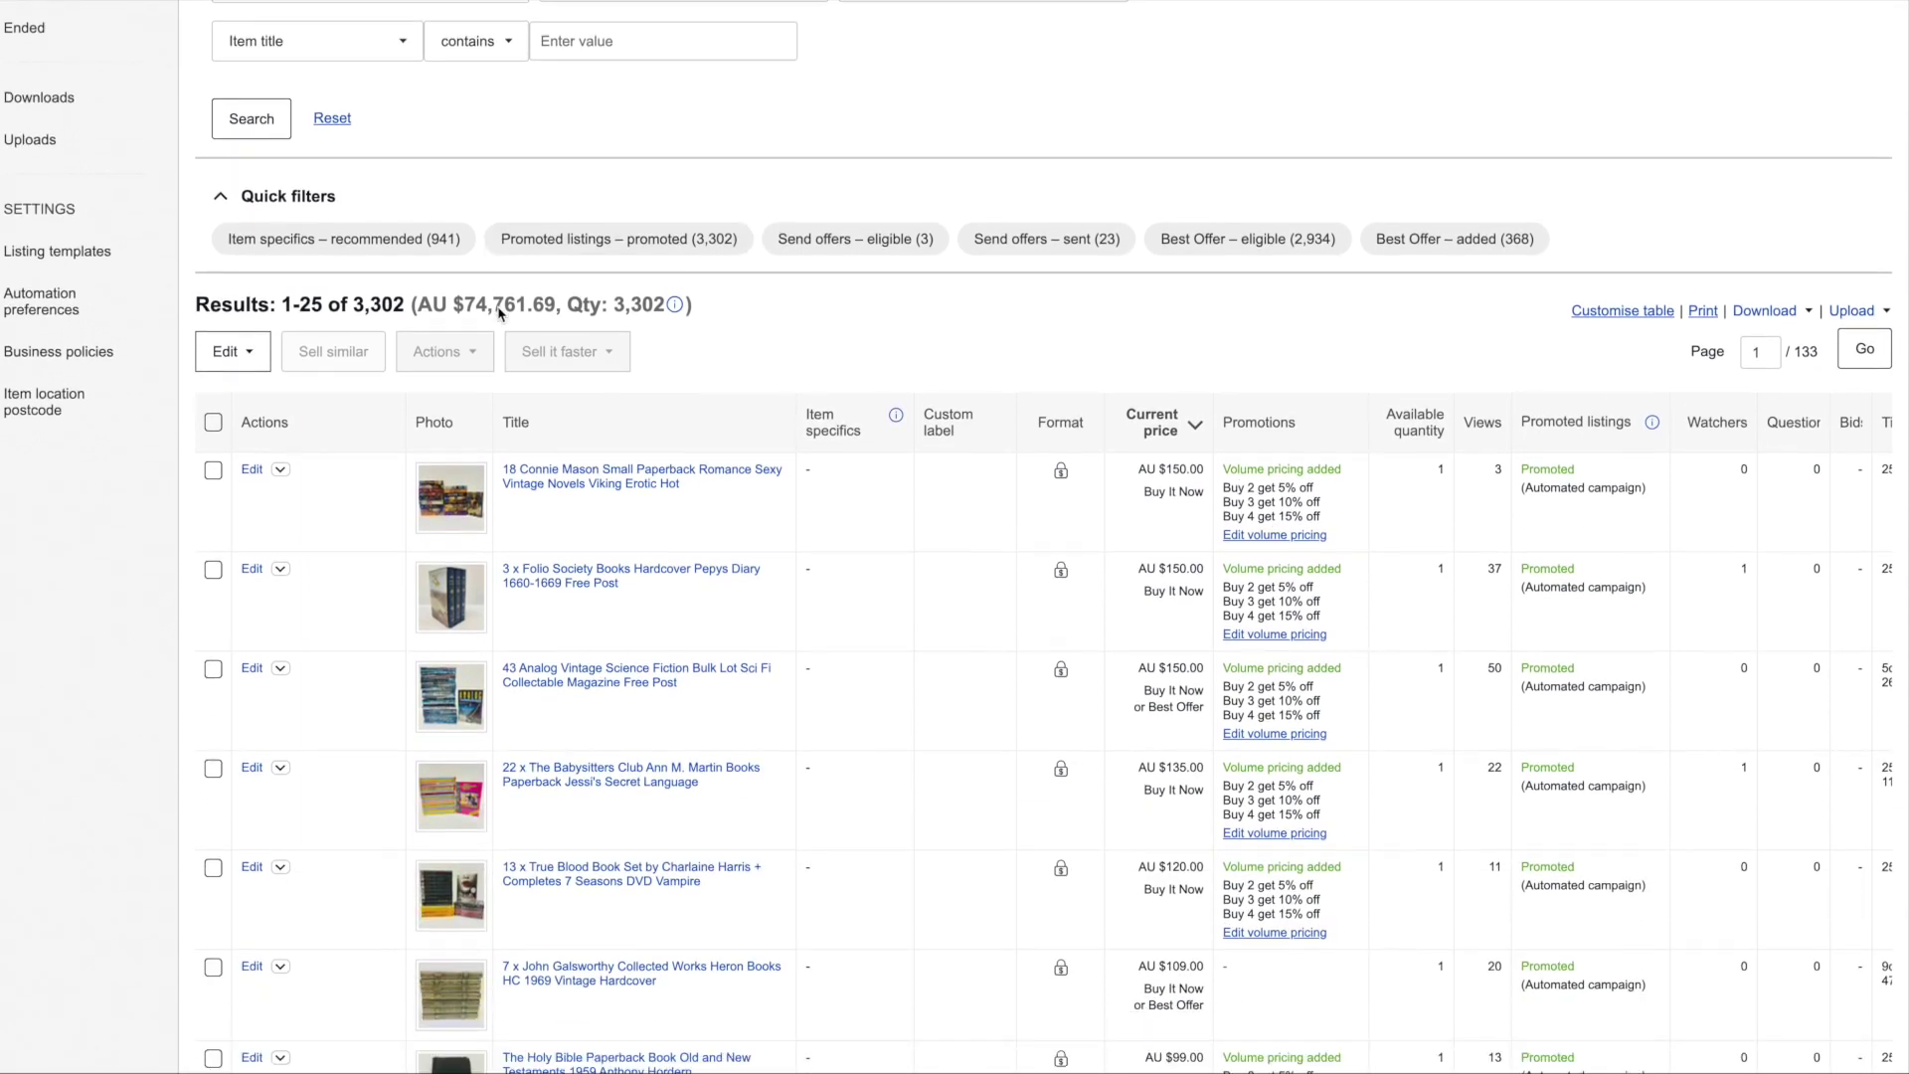
{"action": "left_click", "coordinate": [256, 319]}
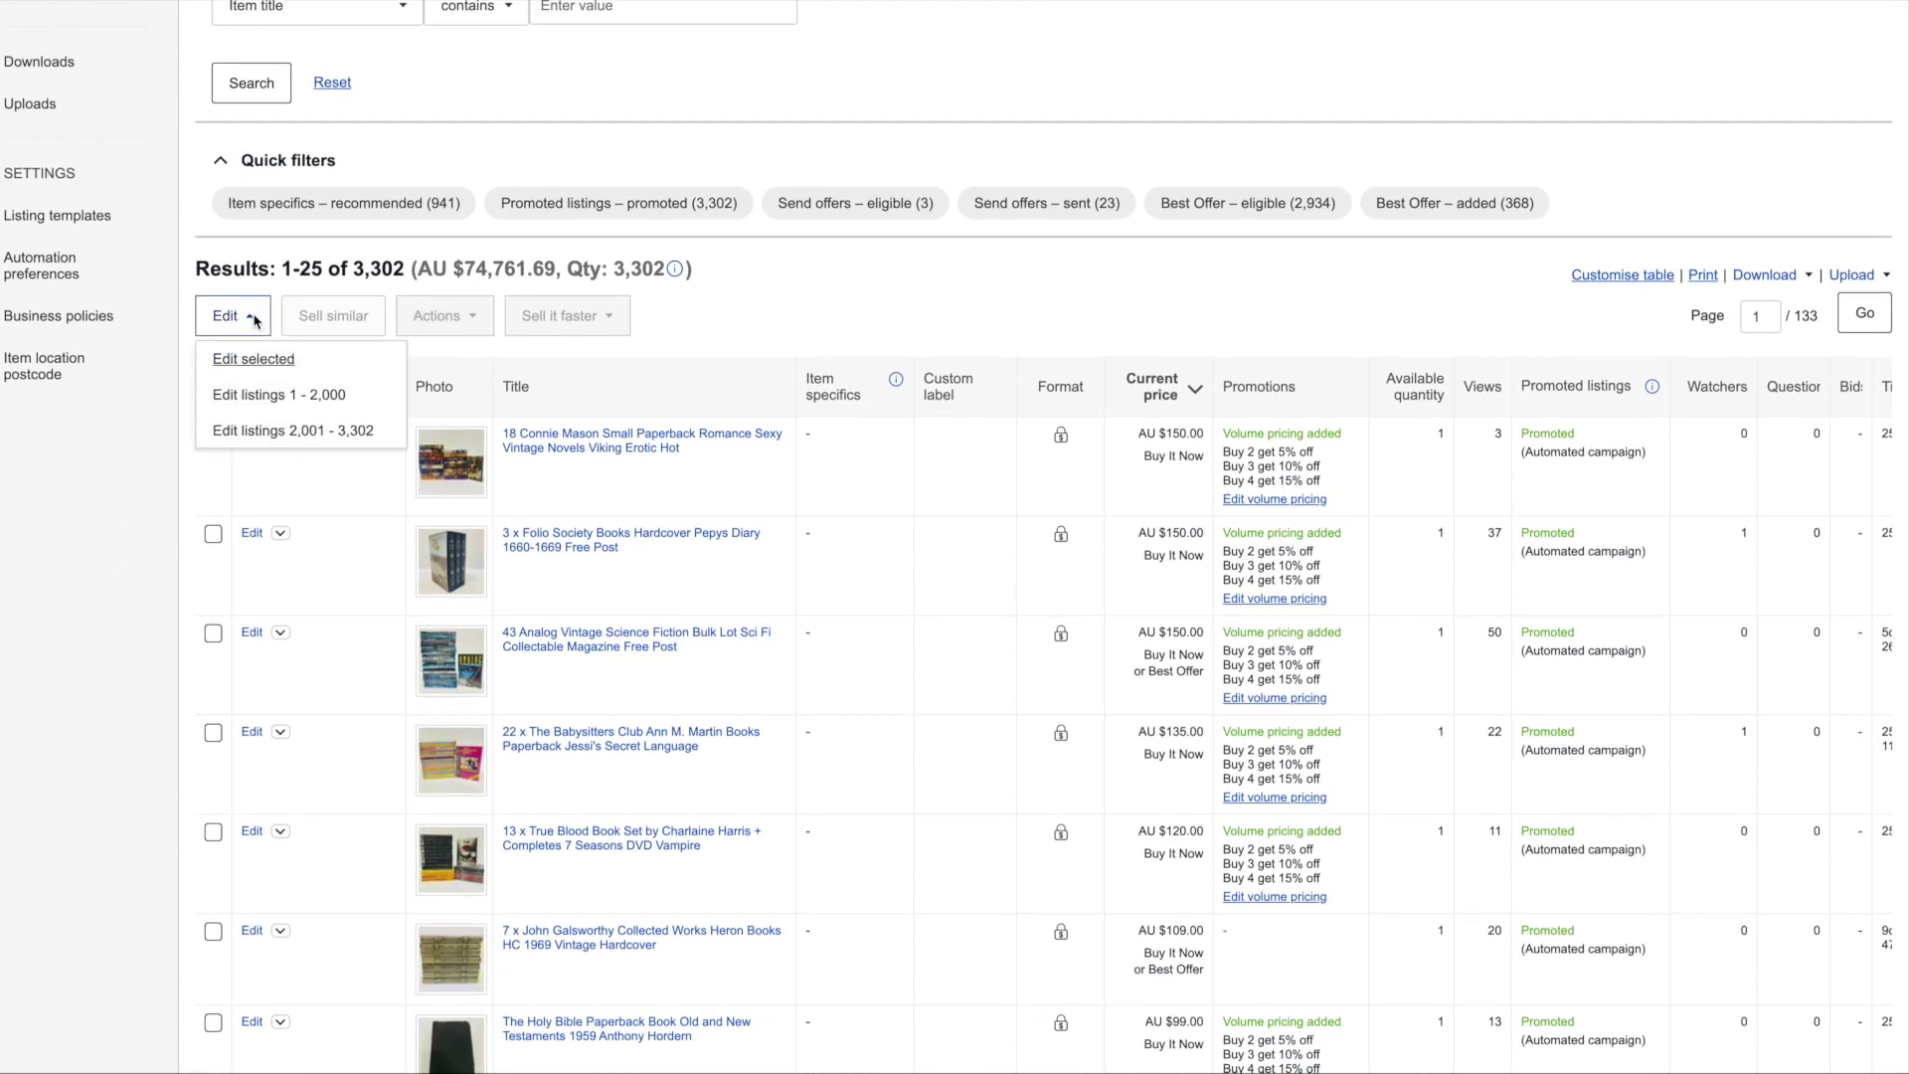
{"action": "left_click", "coordinate": [269, 397]}
{"action": "scroll", "coordinate": [268, 405], "scroll_direction": "down", "scroll_amount": 2}
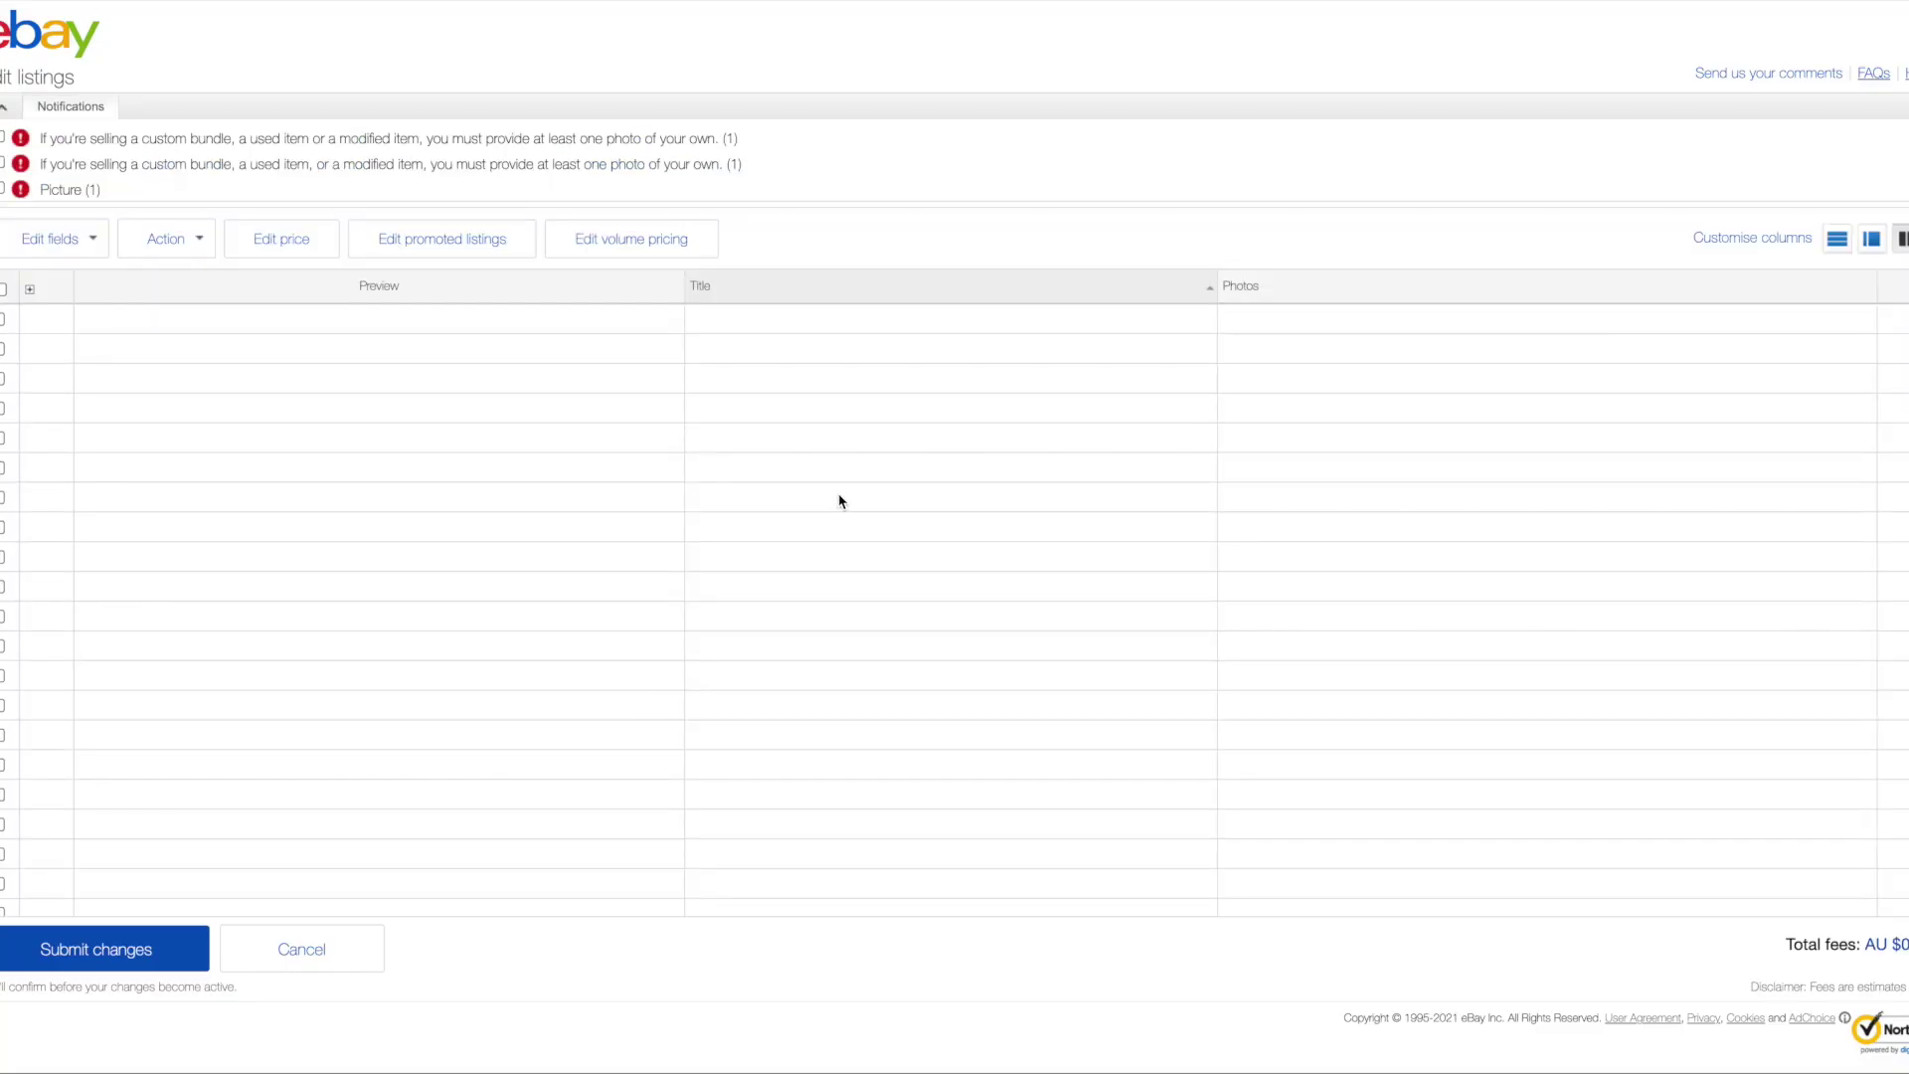
Select all 2,000 listings and choose Item specifics under Edit fields
{"action": "left_click", "coordinate": [3, 290]}
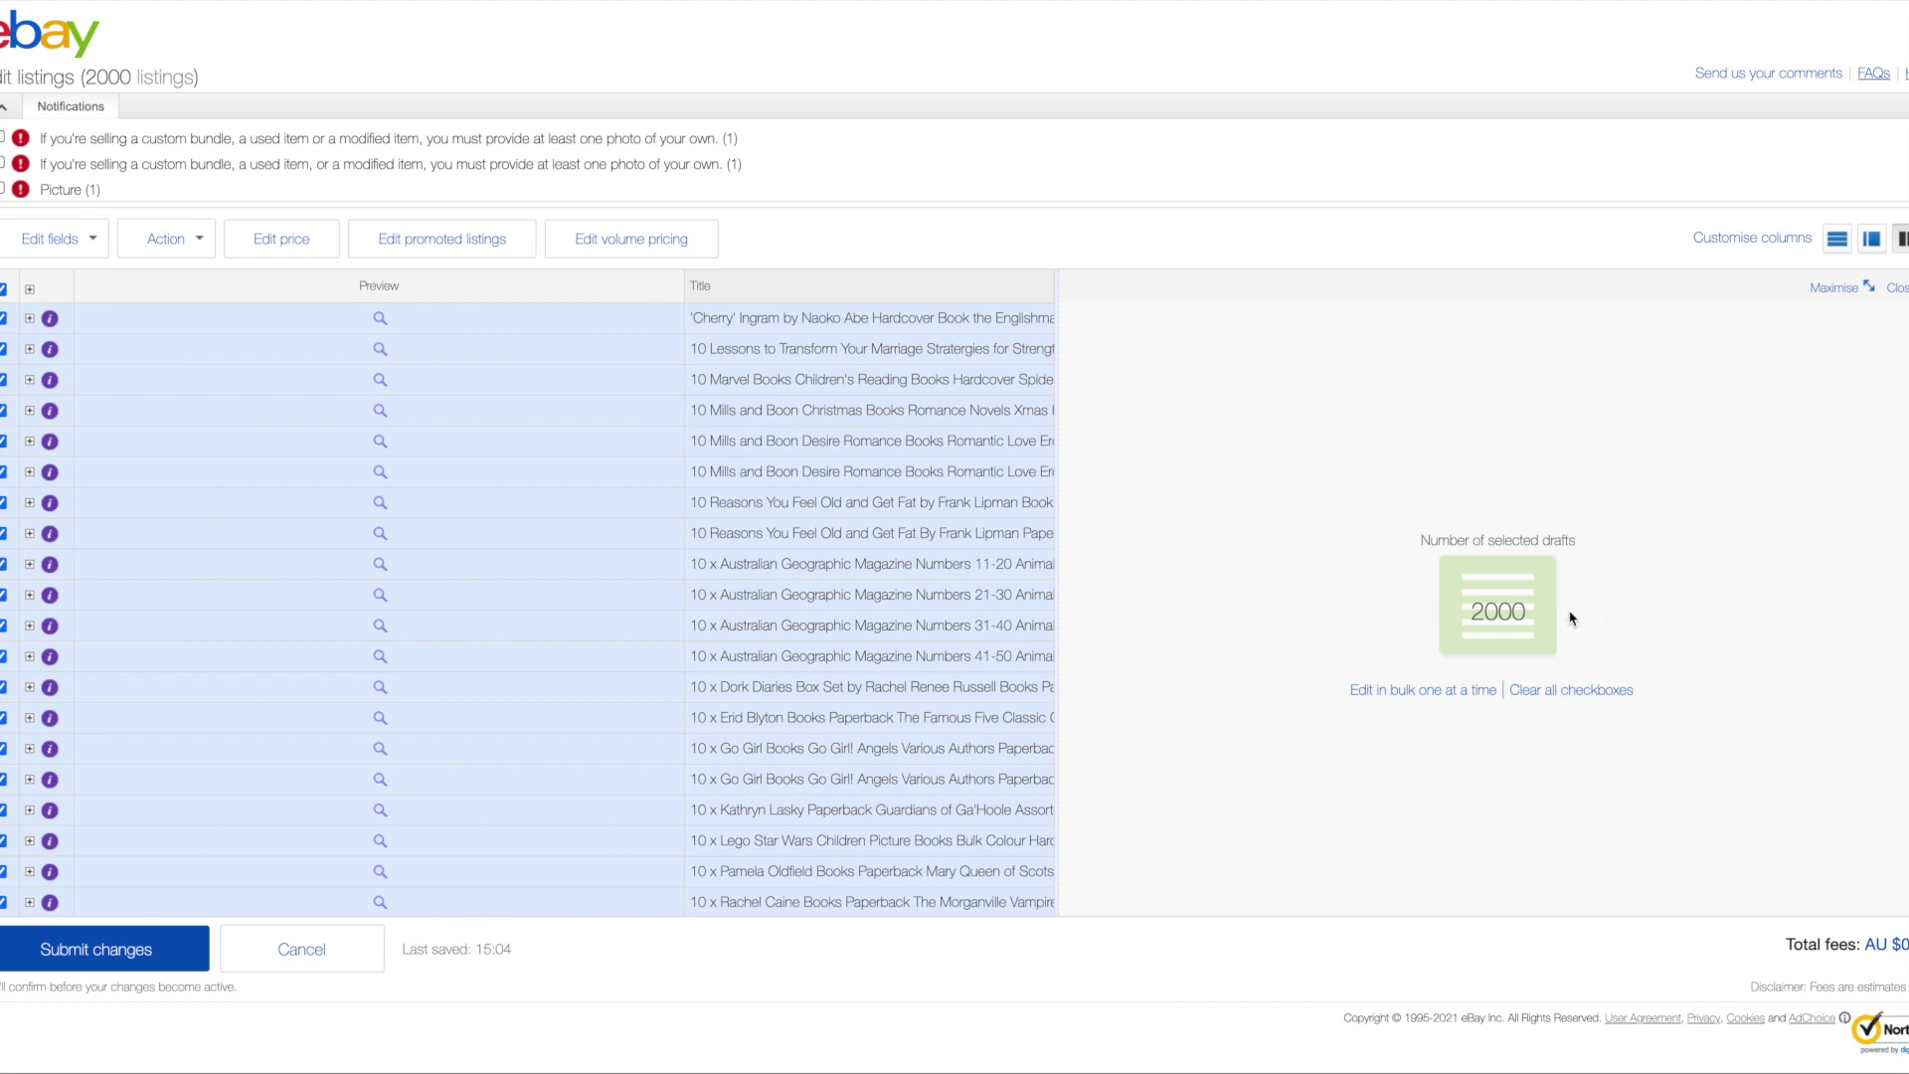
{"action": "left_click", "coordinate": [90, 243]}
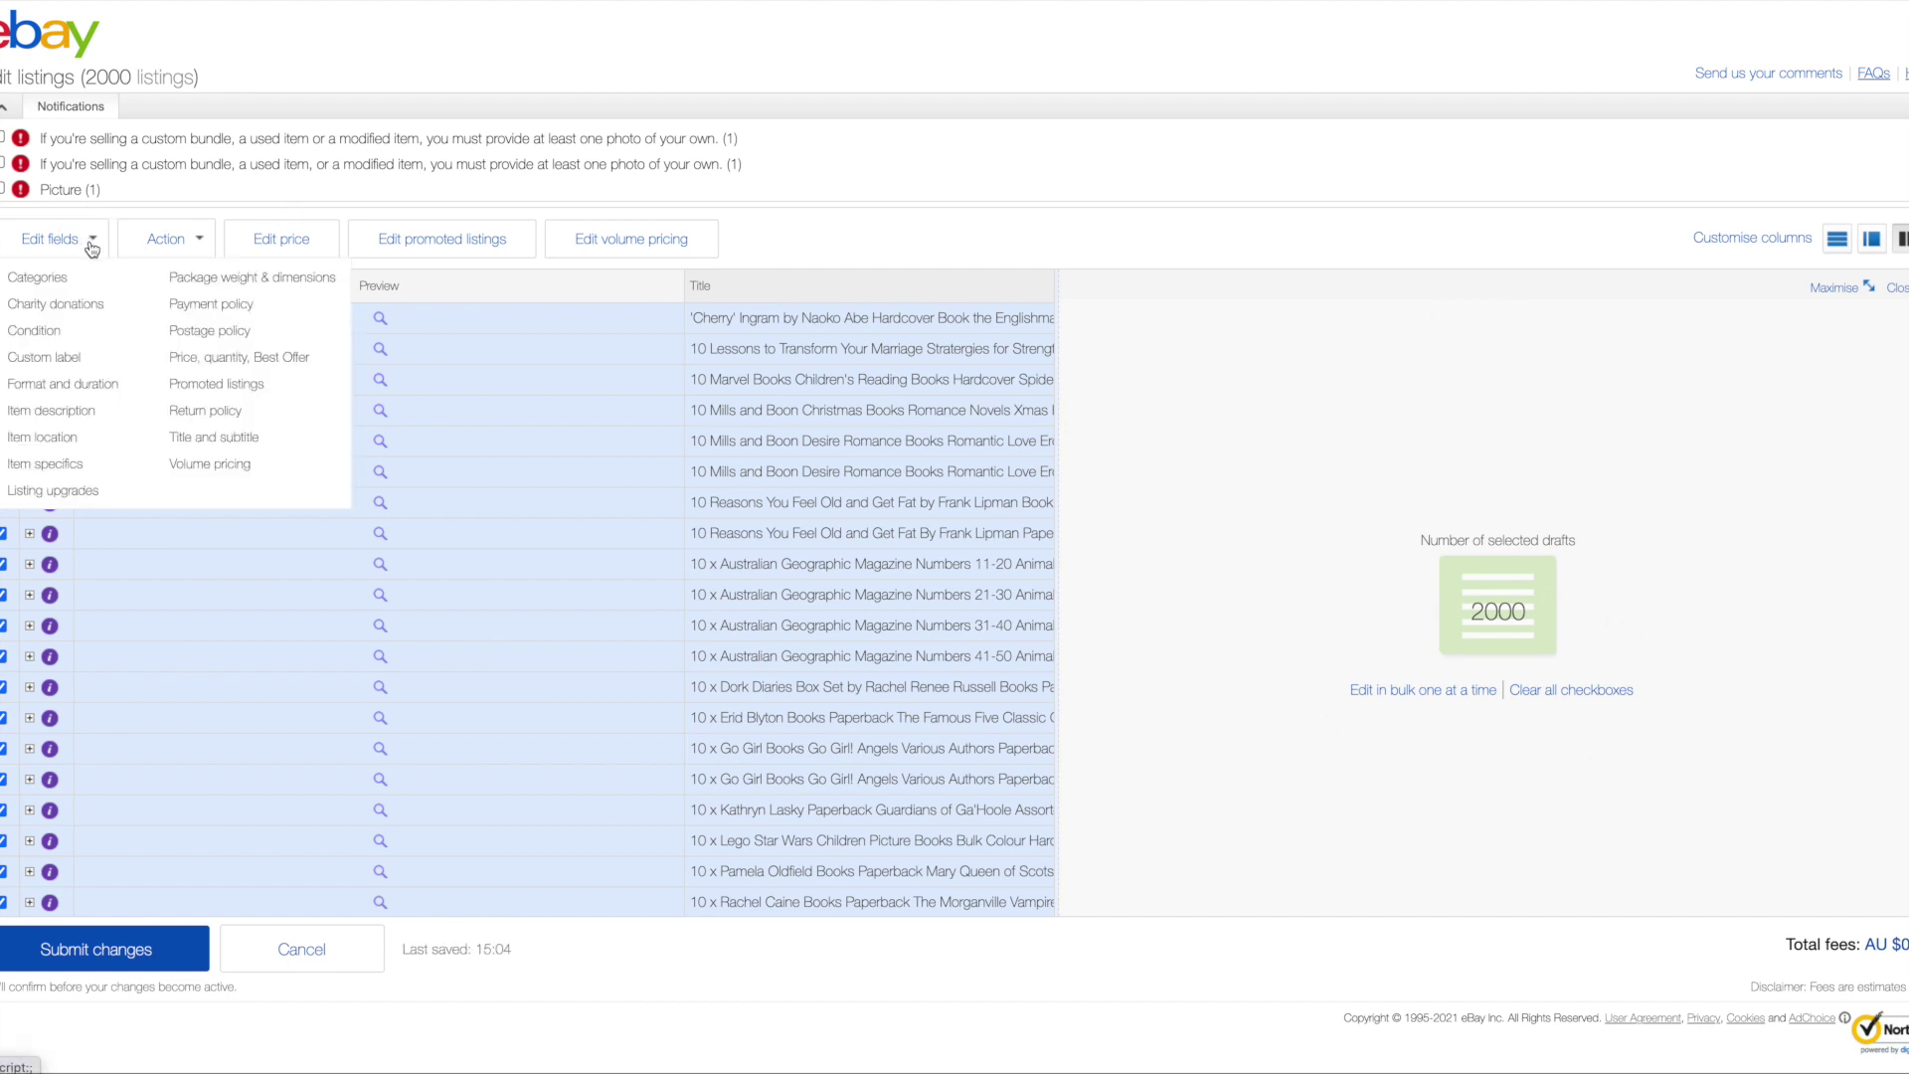
{"action": "left_click", "coordinate": [70, 464]}
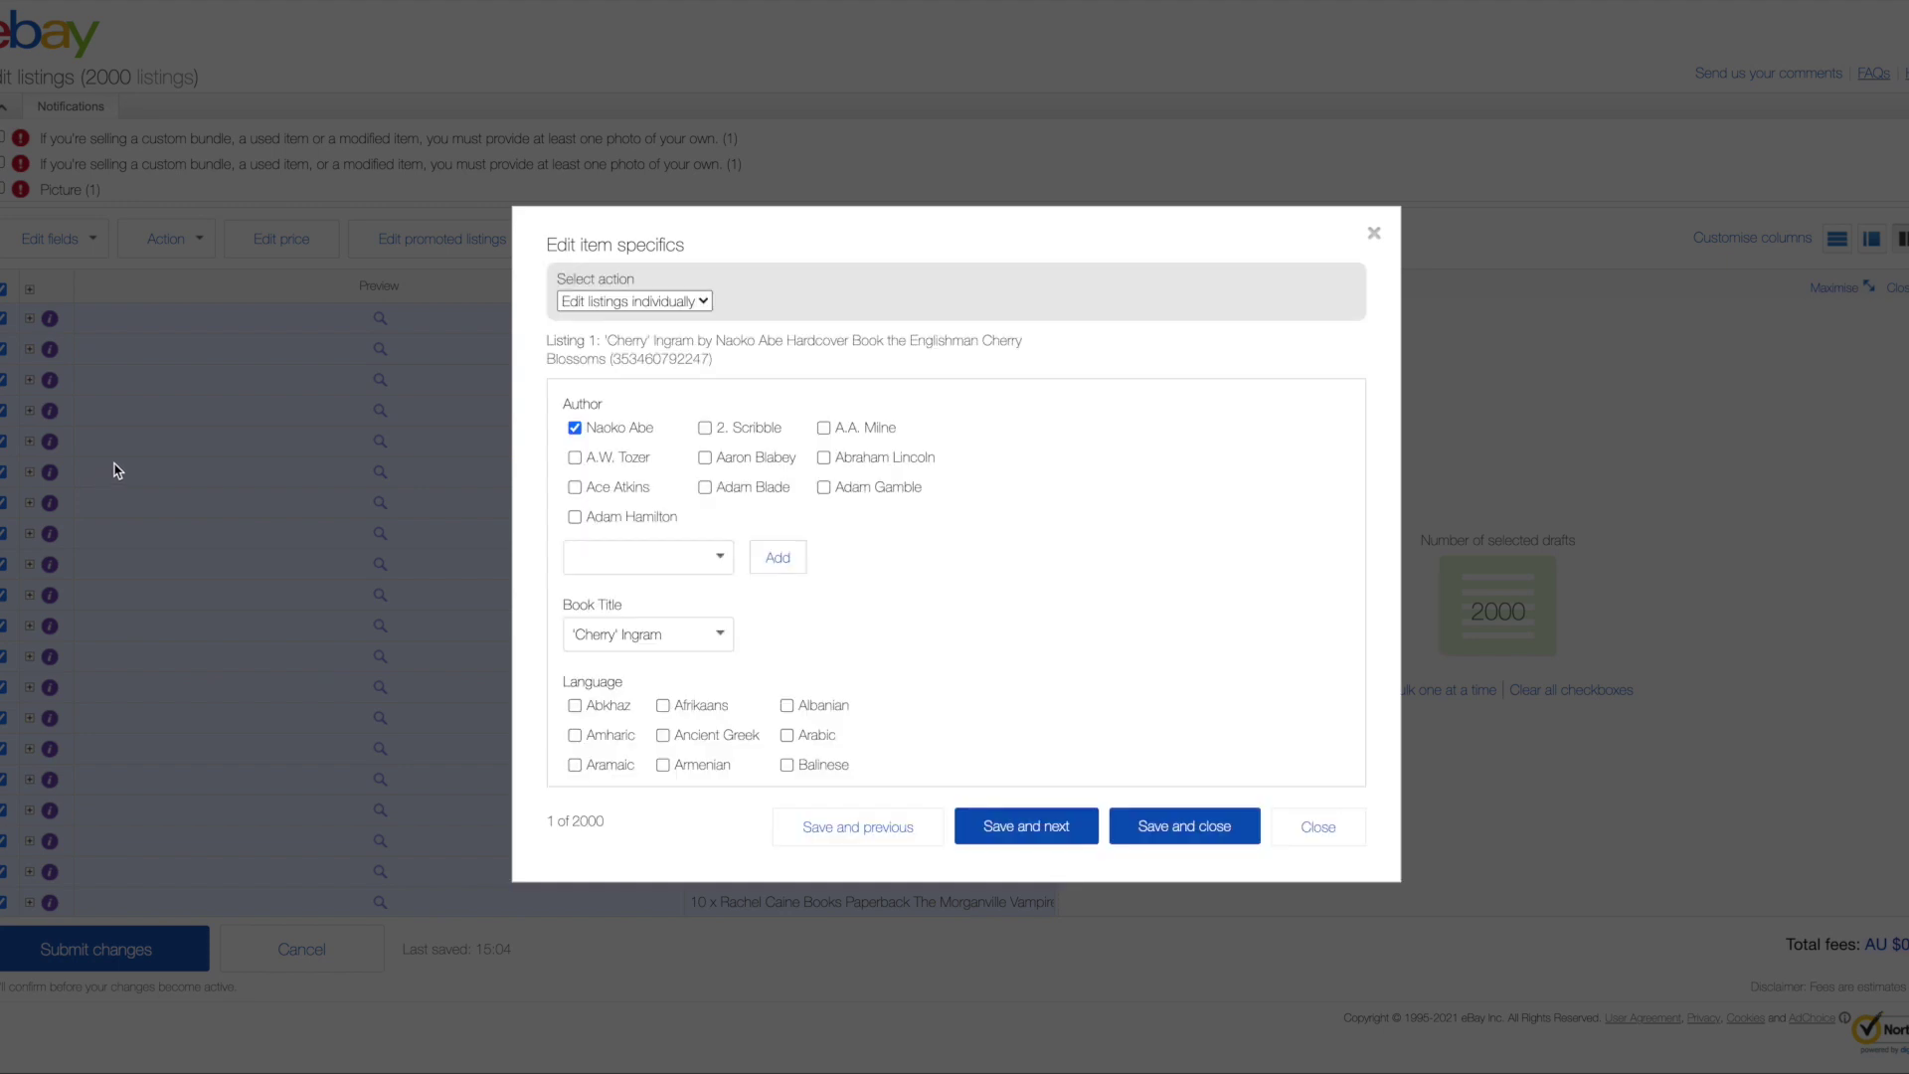
Change Select action to 'Edit listings in bulk' in the Edit item specifics dialog
{"action": "left_click", "coordinate": [704, 303]}
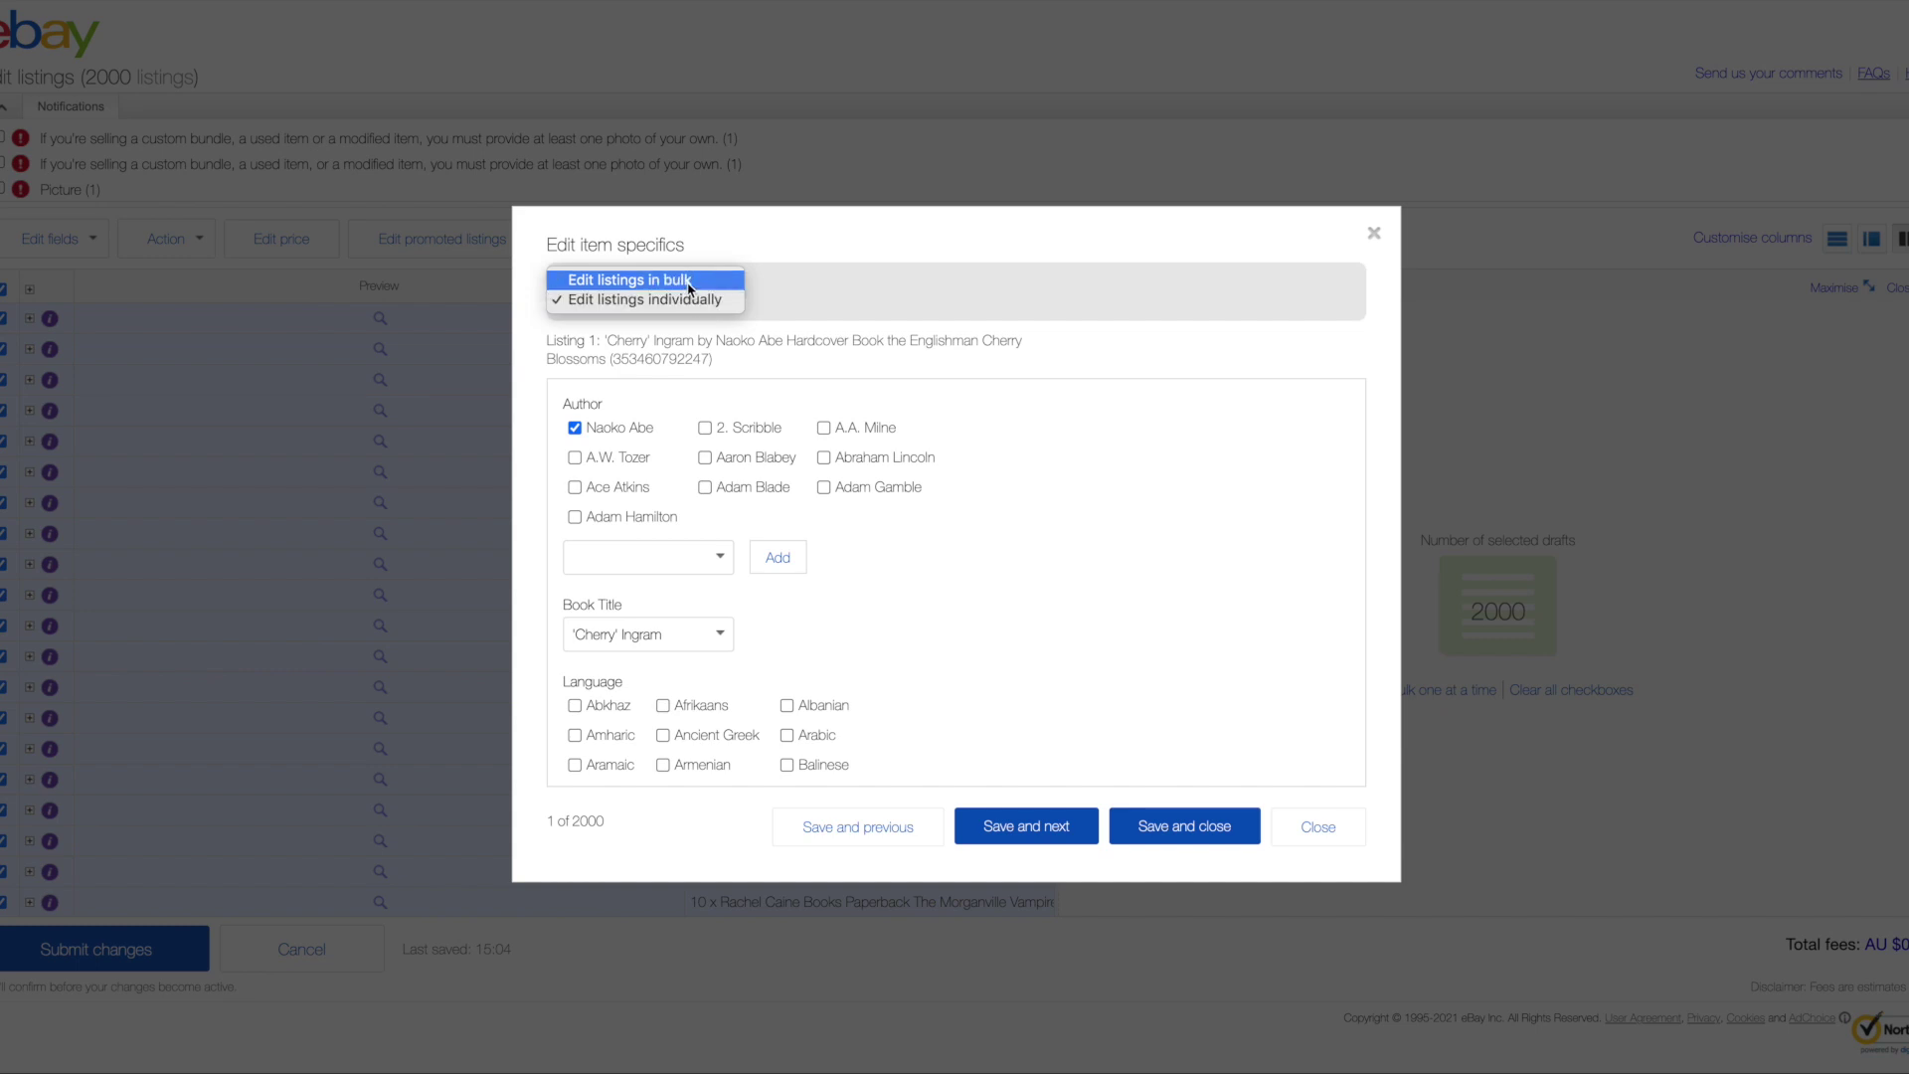
{"action": "left_click", "coordinate": [689, 283]}
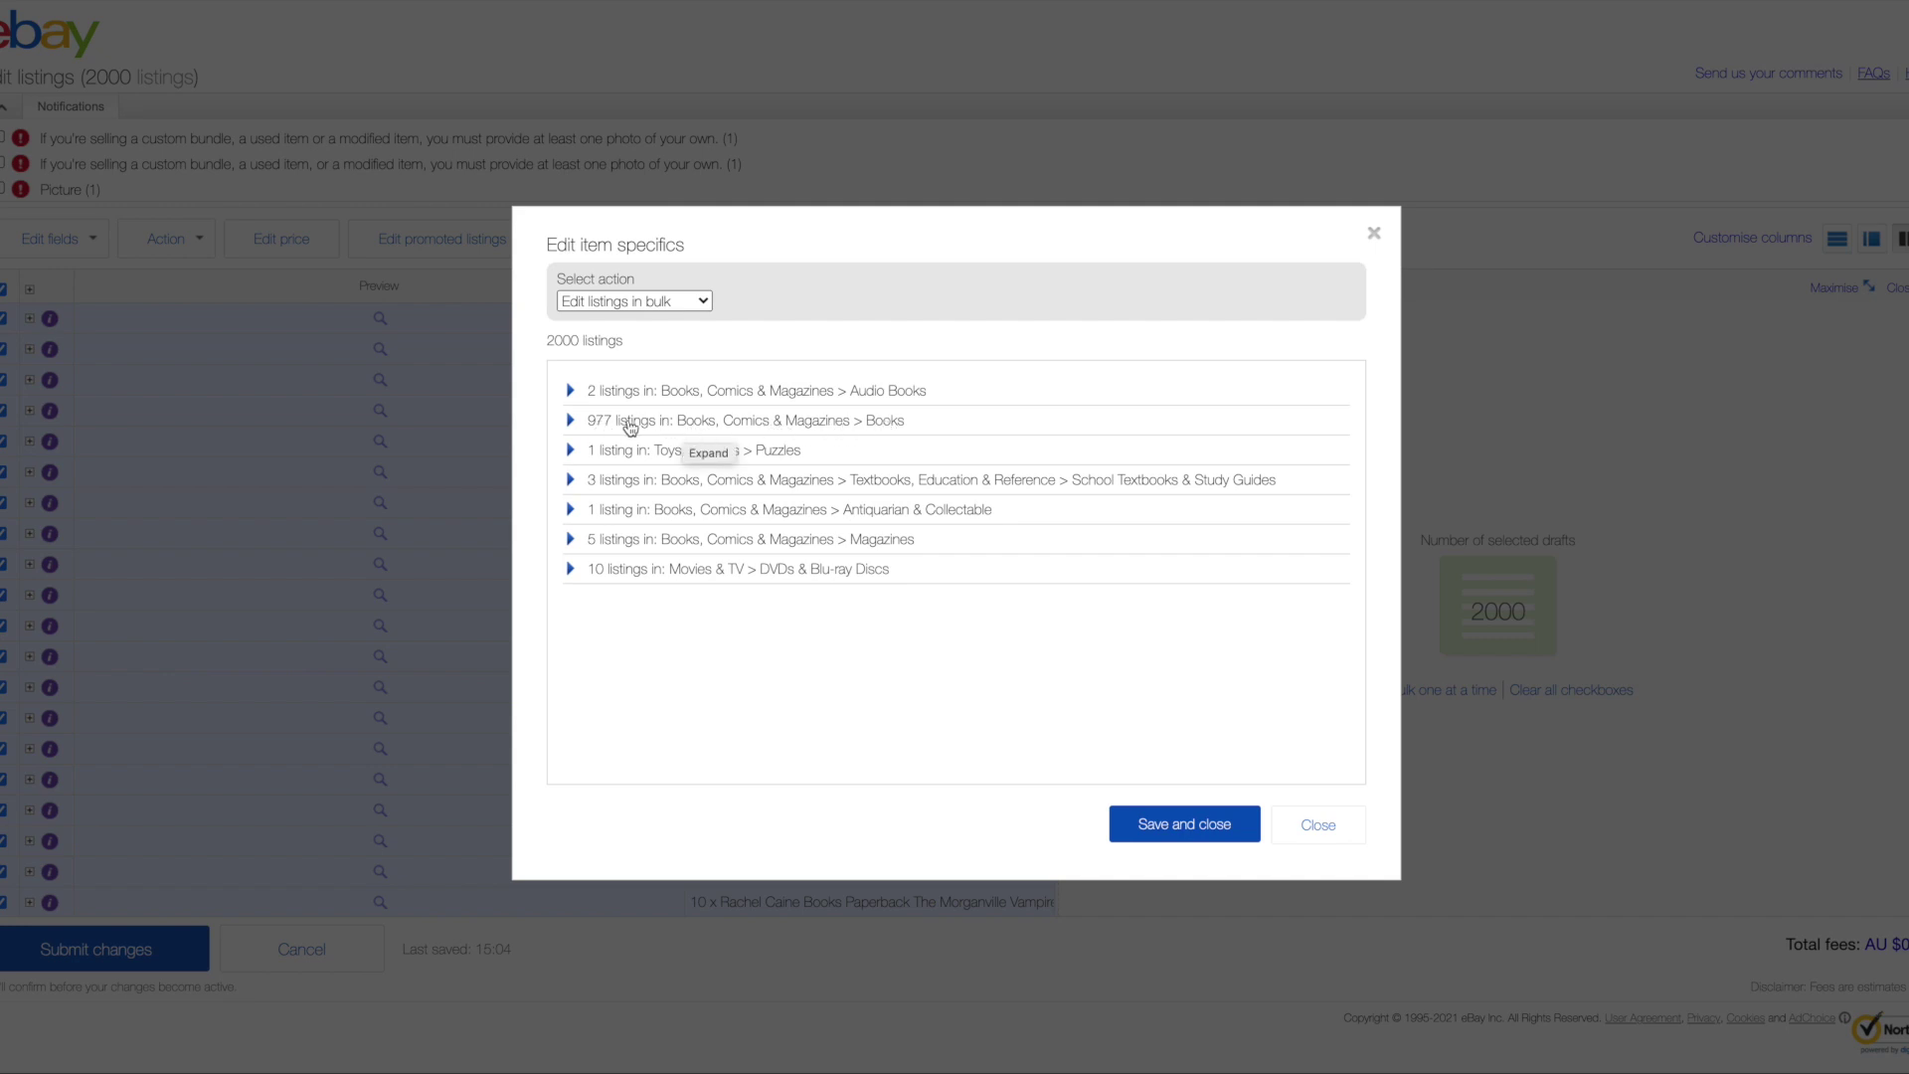
Expand the 977-listing Books group and review its Author, Language and Genre fields
{"action": "left_click", "coordinate": [577, 427]}
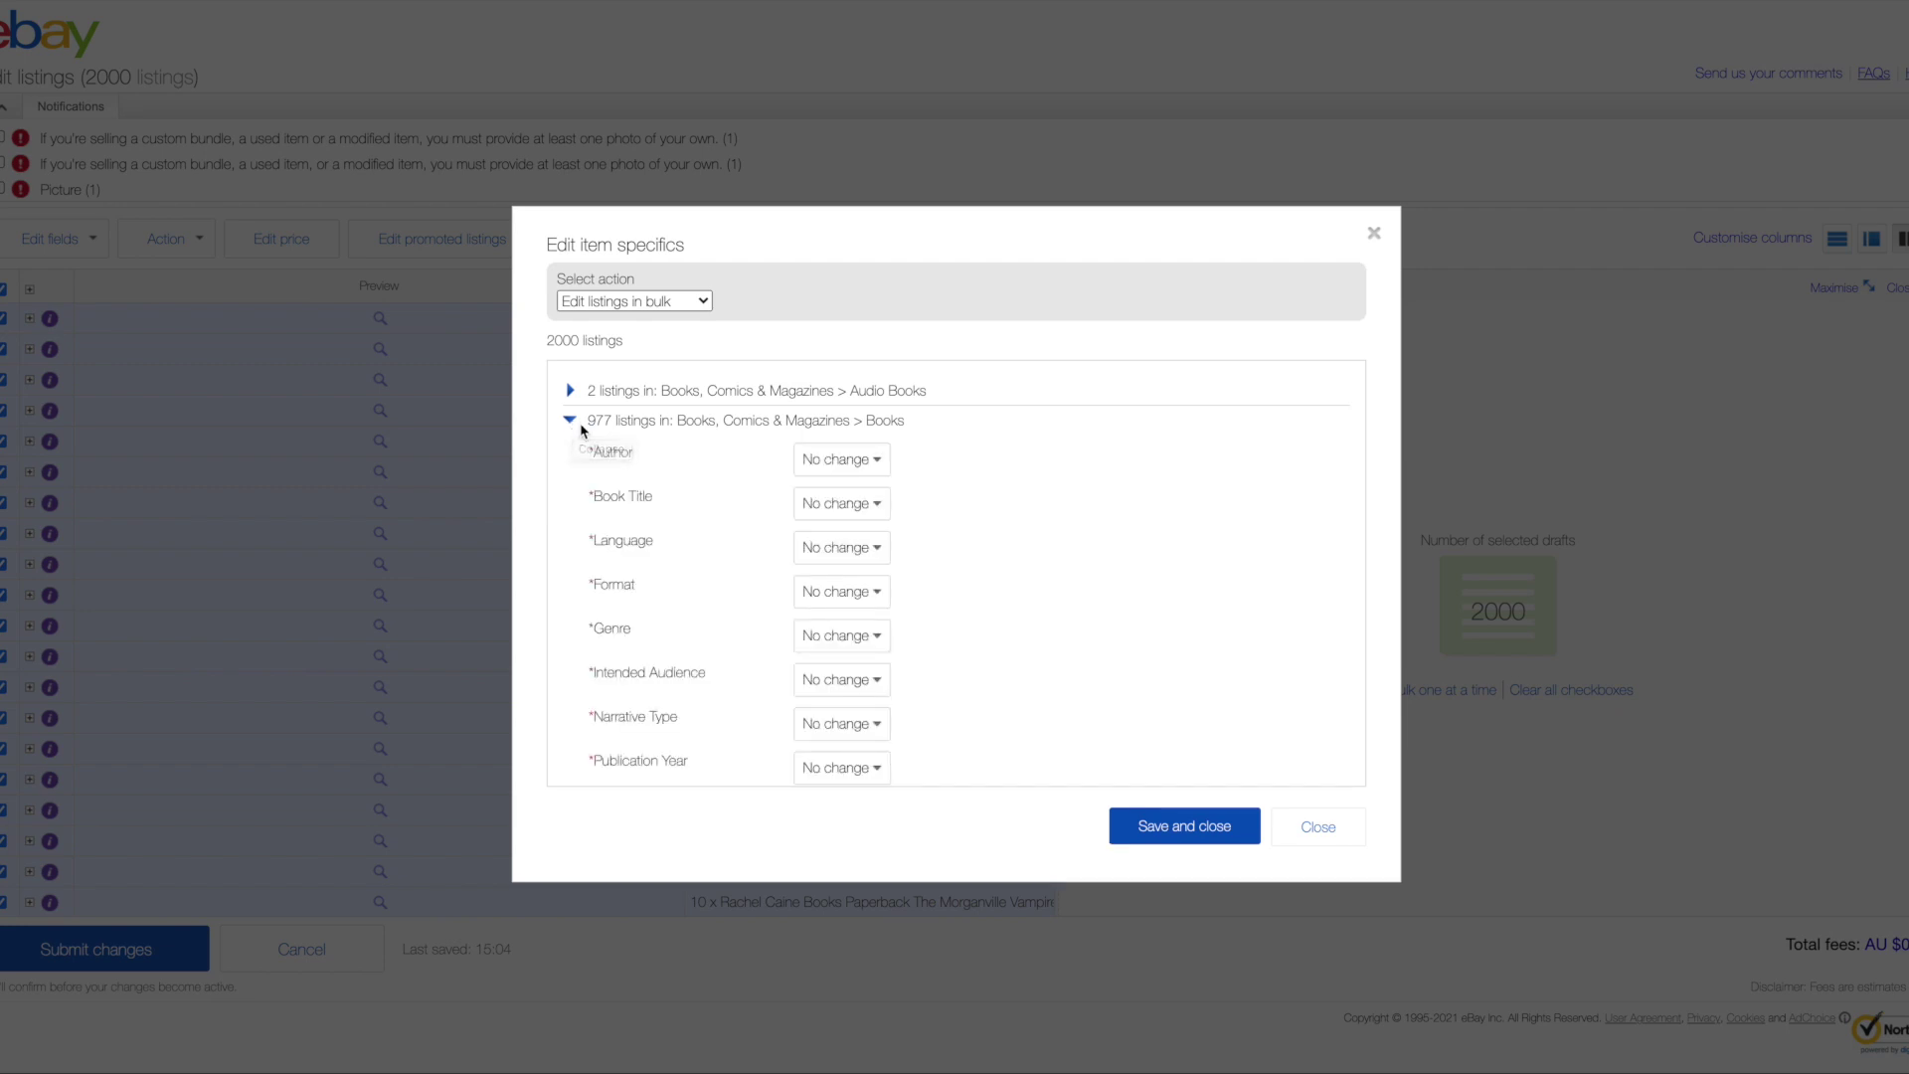
{"action": "scroll", "coordinate": [800, 513], "scroll_direction": "down", "scroll_amount": 4}
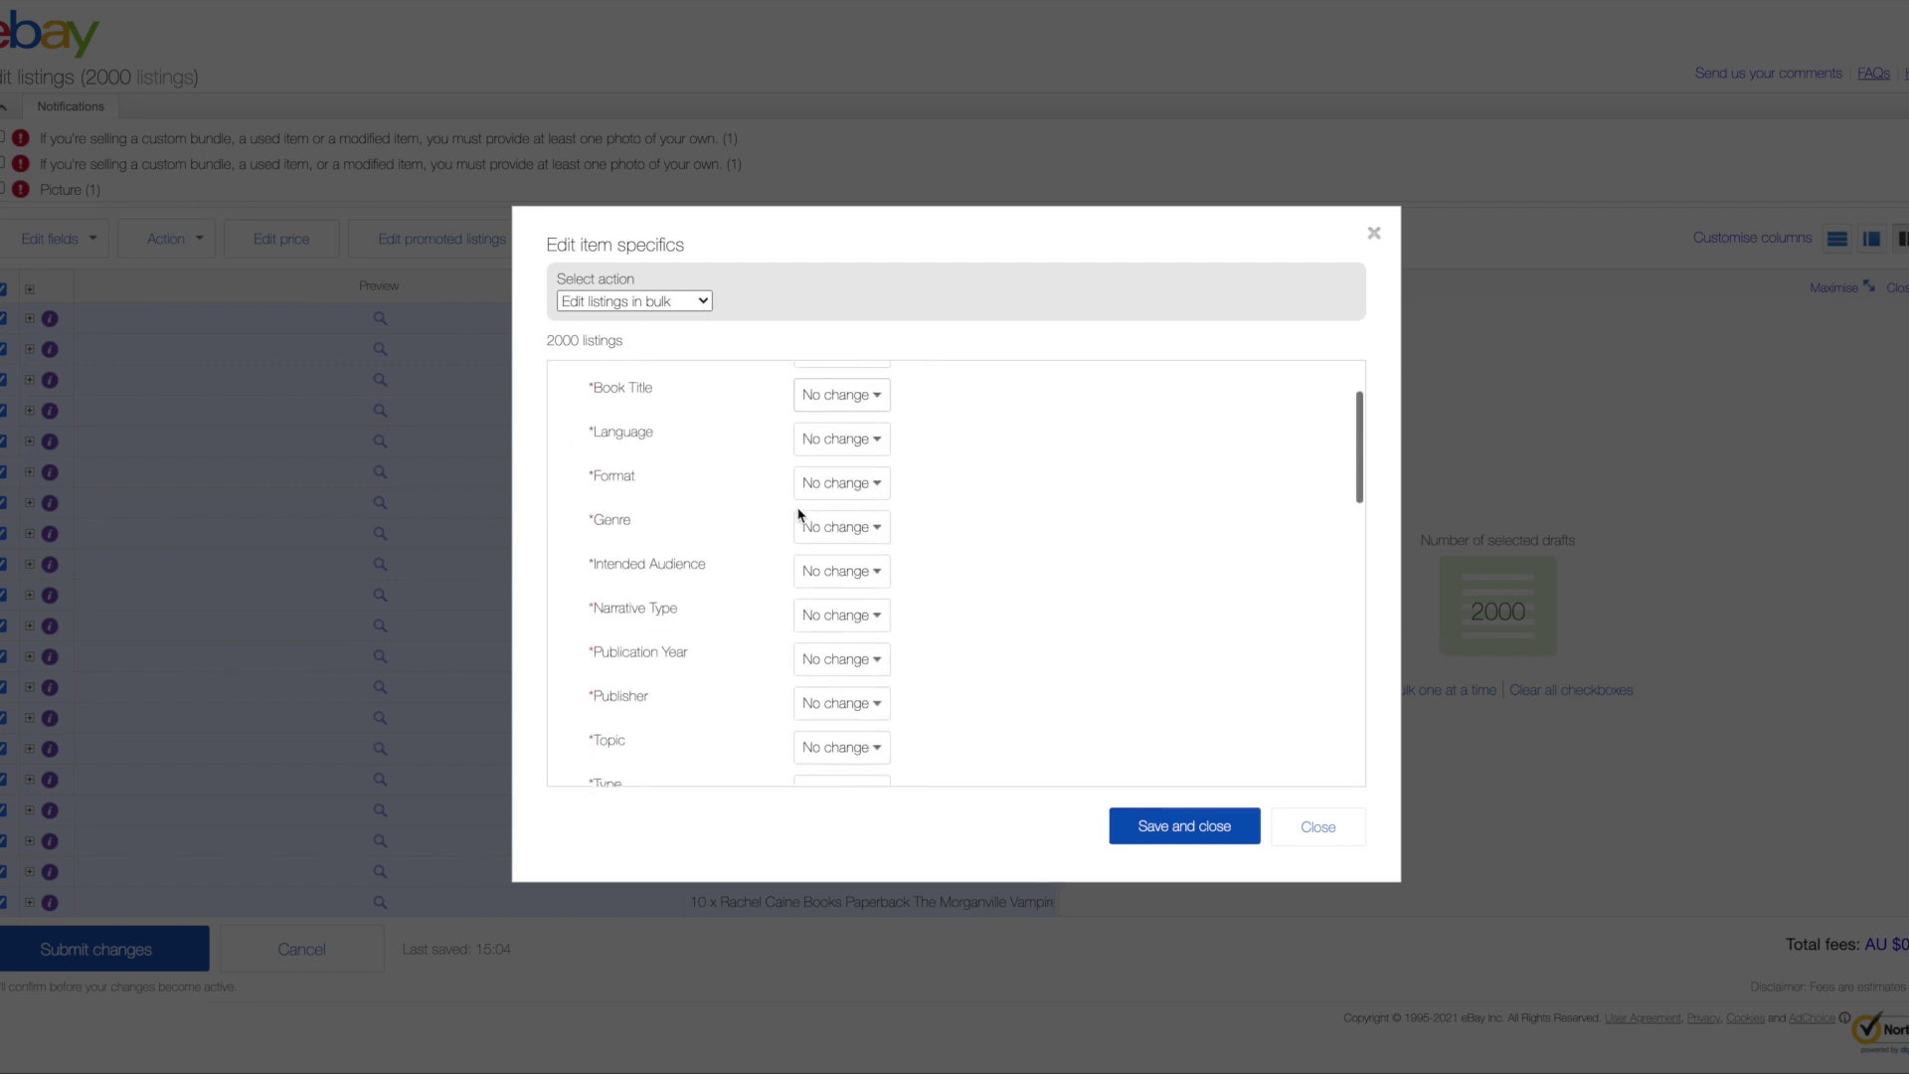
{"action": "scroll", "coordinate": [799, 514], "scroll_direction": "down", "scroll_amount": 4}
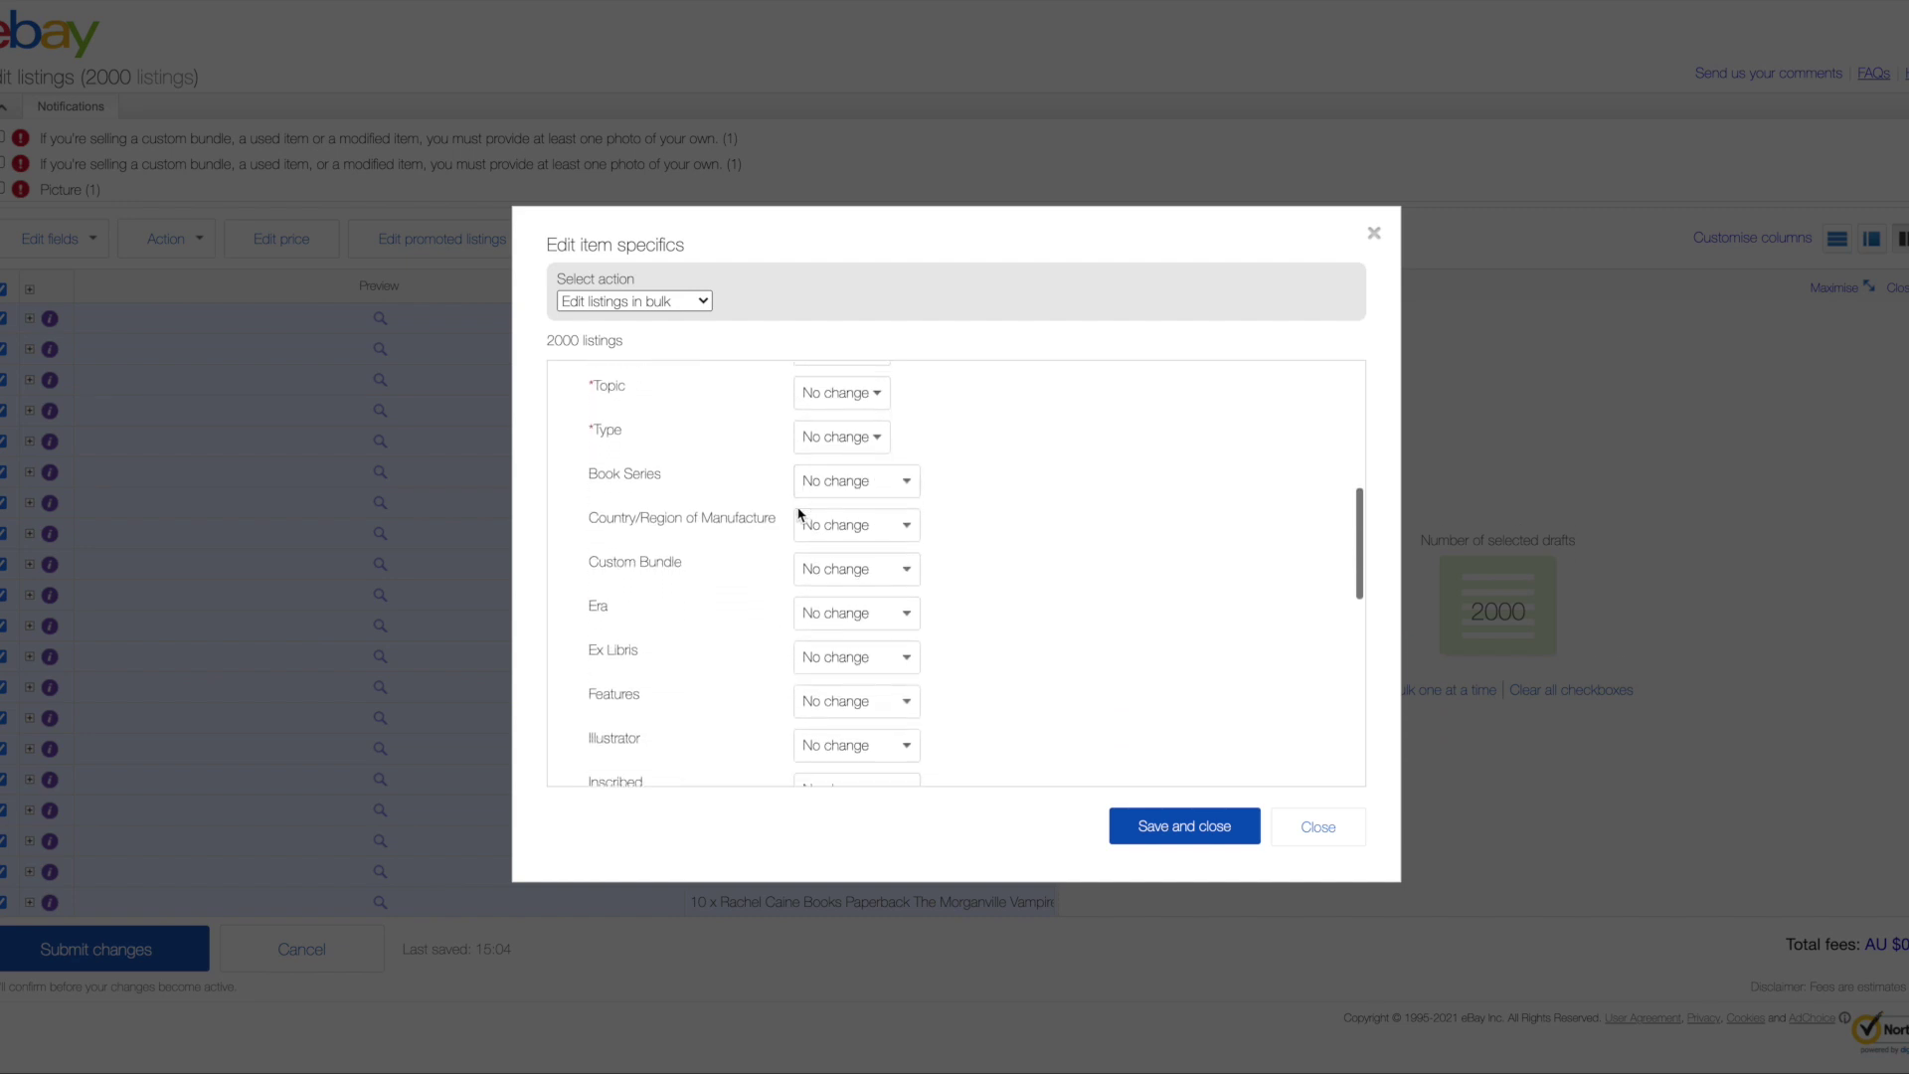
{"action": "scroll", "coordinate": [799, 513], "scroll_direction": "up", "scroll_amount": 8}
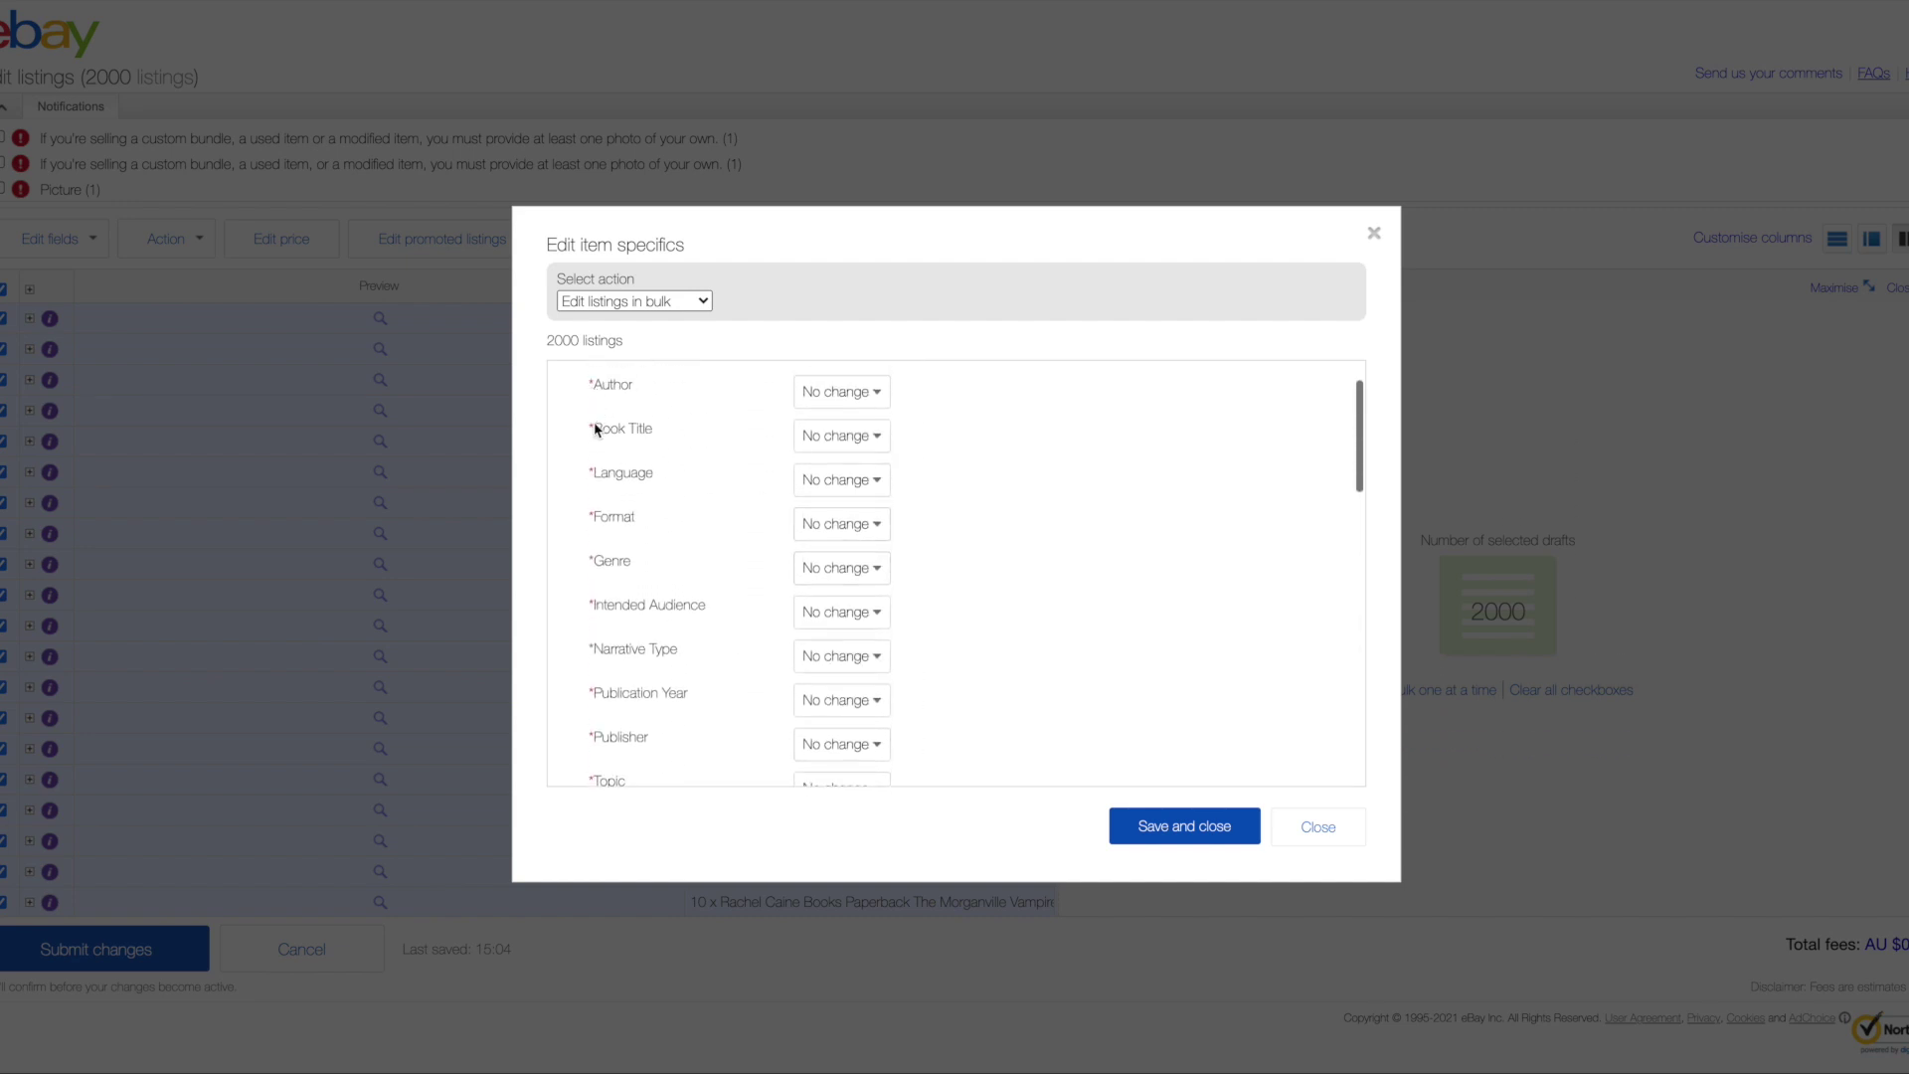
{"action": "scroll", "coordinate": [599, 483], "scroll_direction": "up", "scroll_amount": 1}
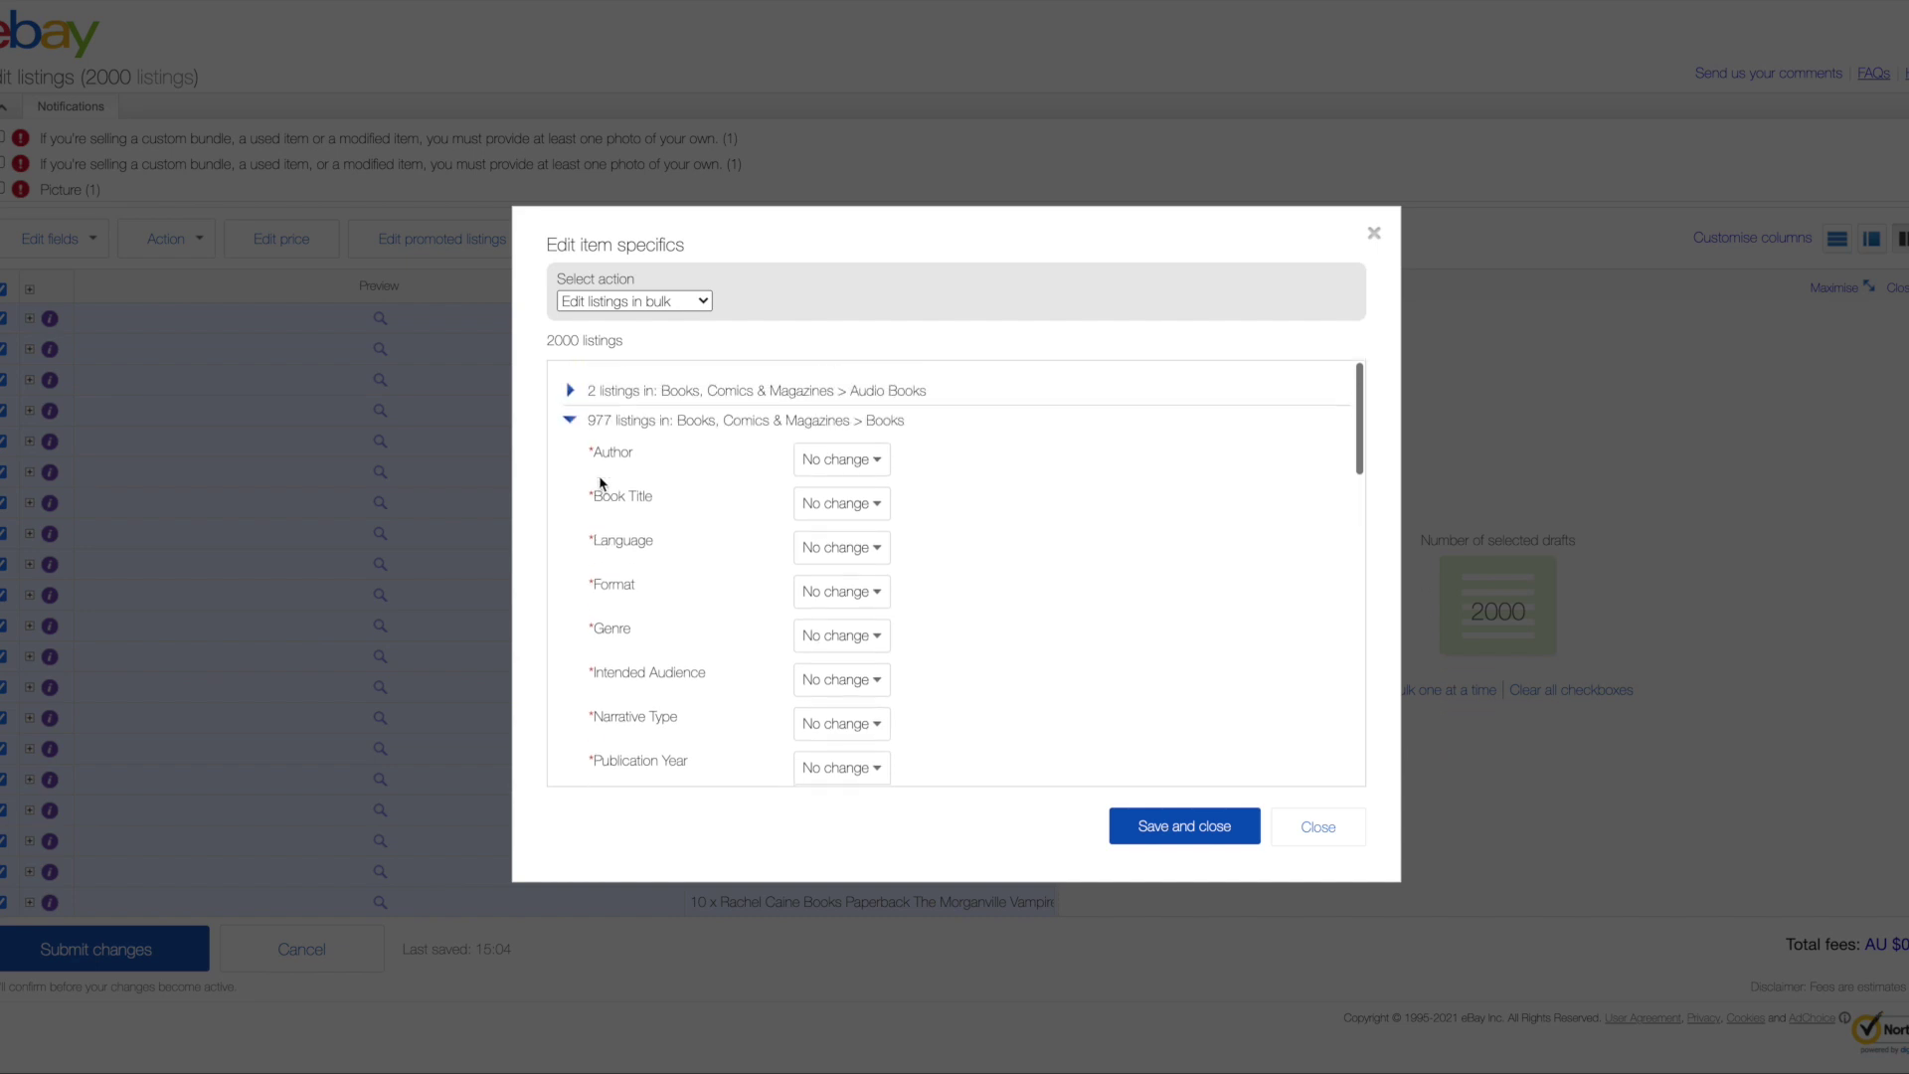
{"action": "scroll", "coordinate": [677, 525], "scroll_direction": "down", "scroll_amount": 8}
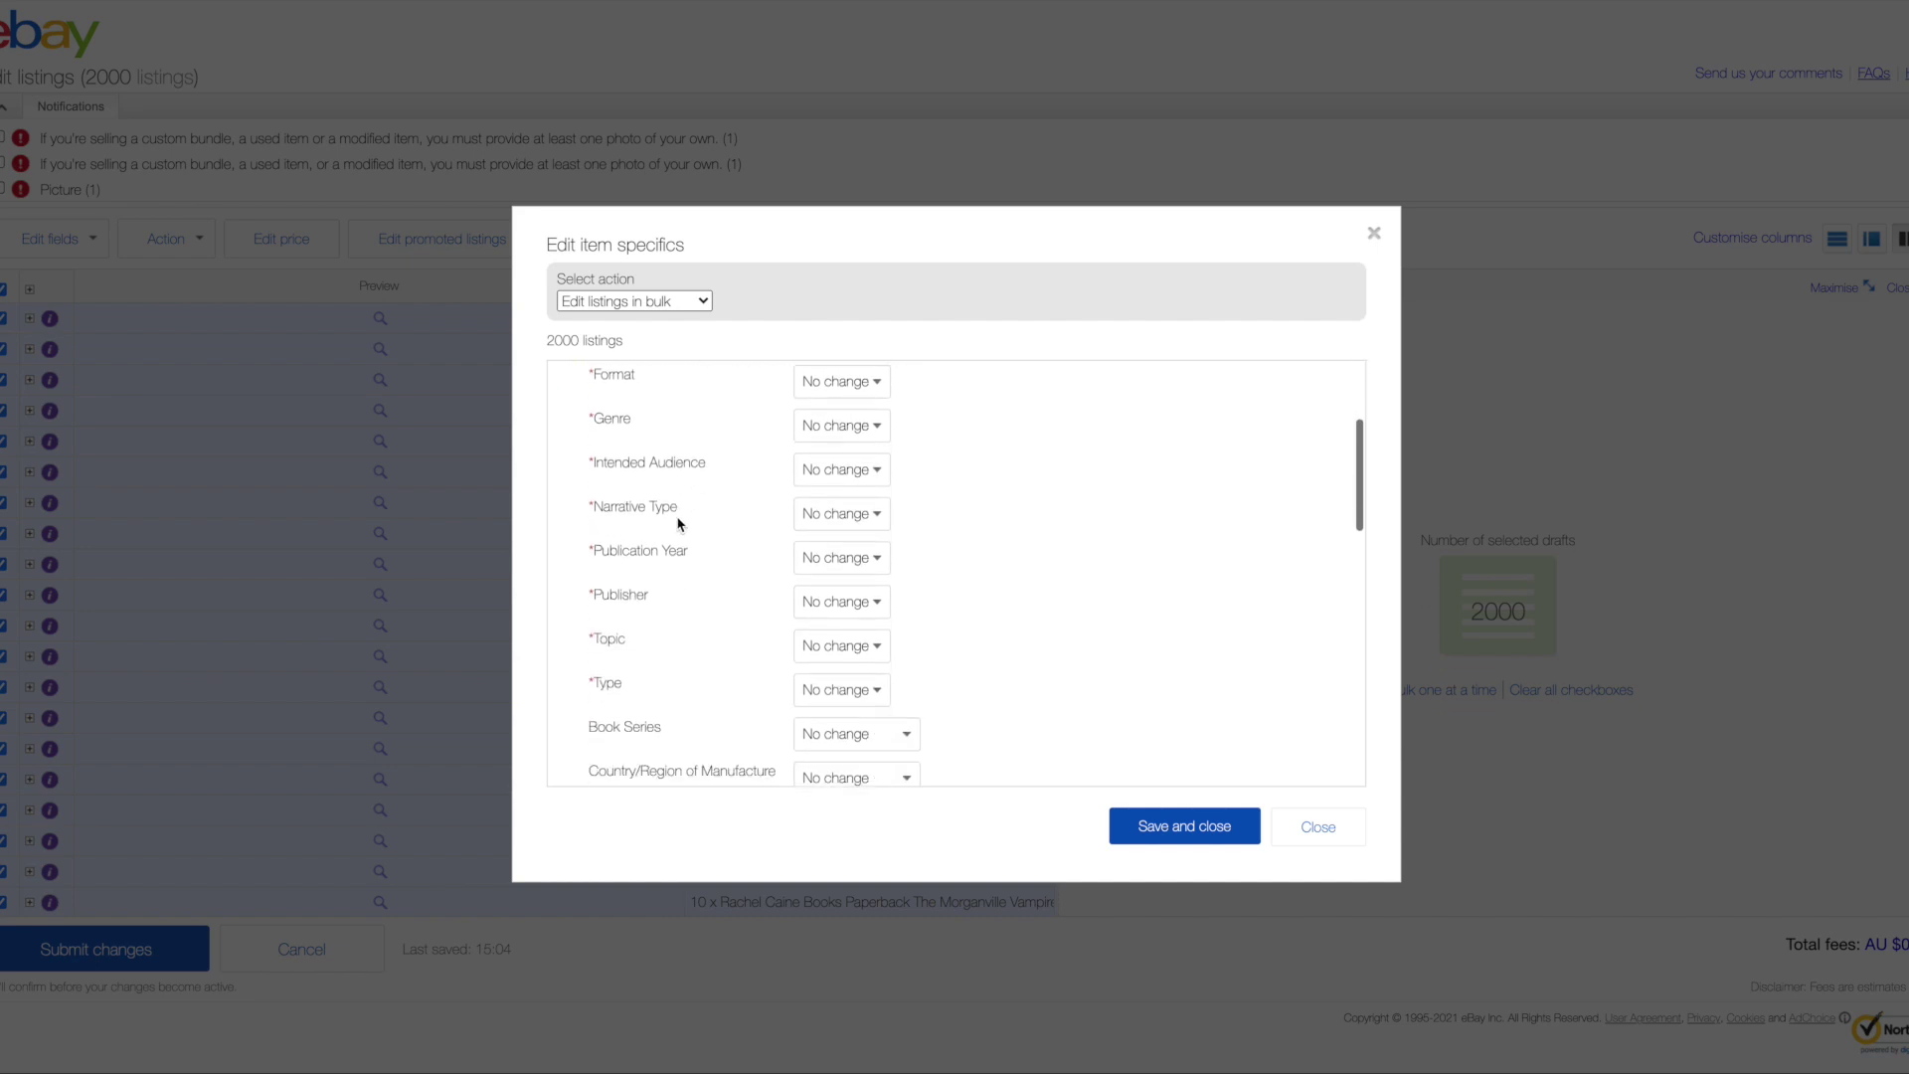
{"action": "scroll", "coordinate": [673, 532], "scroll_direction": "down", "scroll_amount": 3}
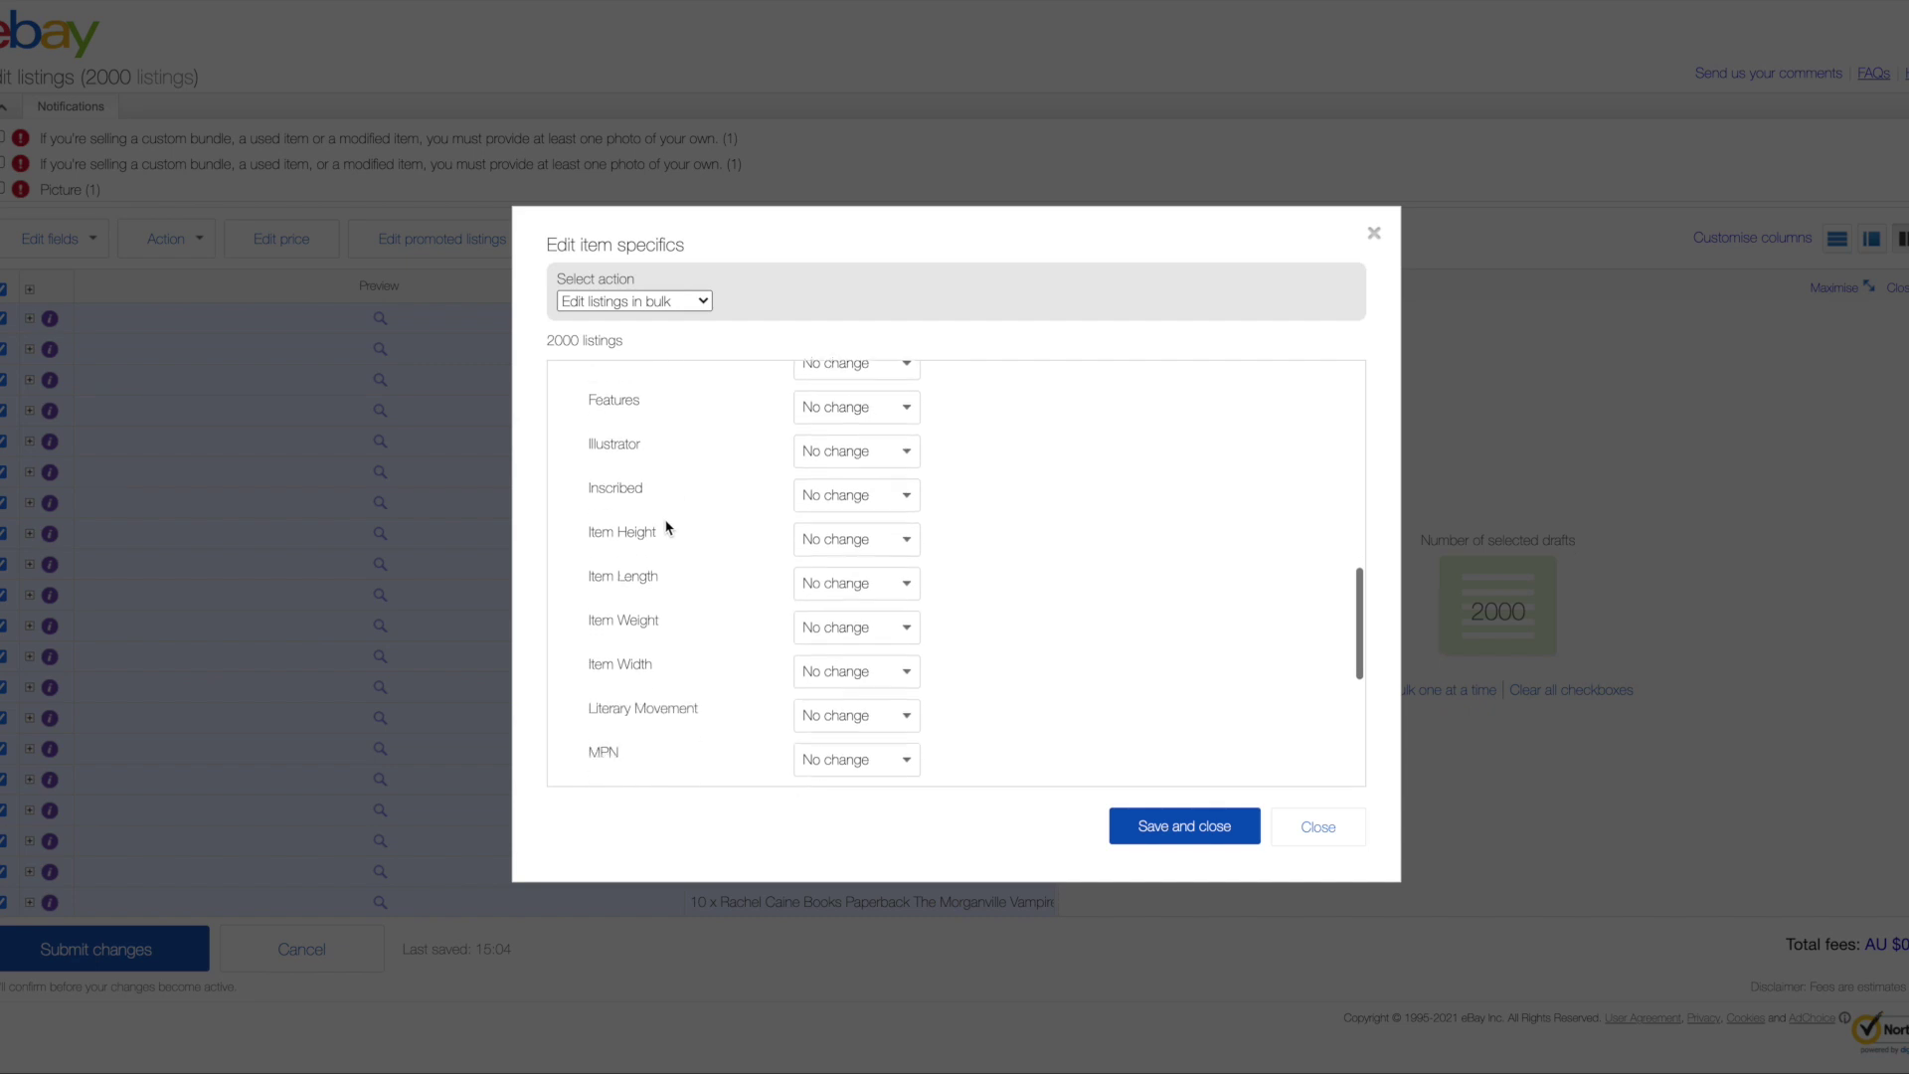
{"action": "scroll", "coordinate": [667, 527], "scroll_direction": "up", "scroll_amount": 10}
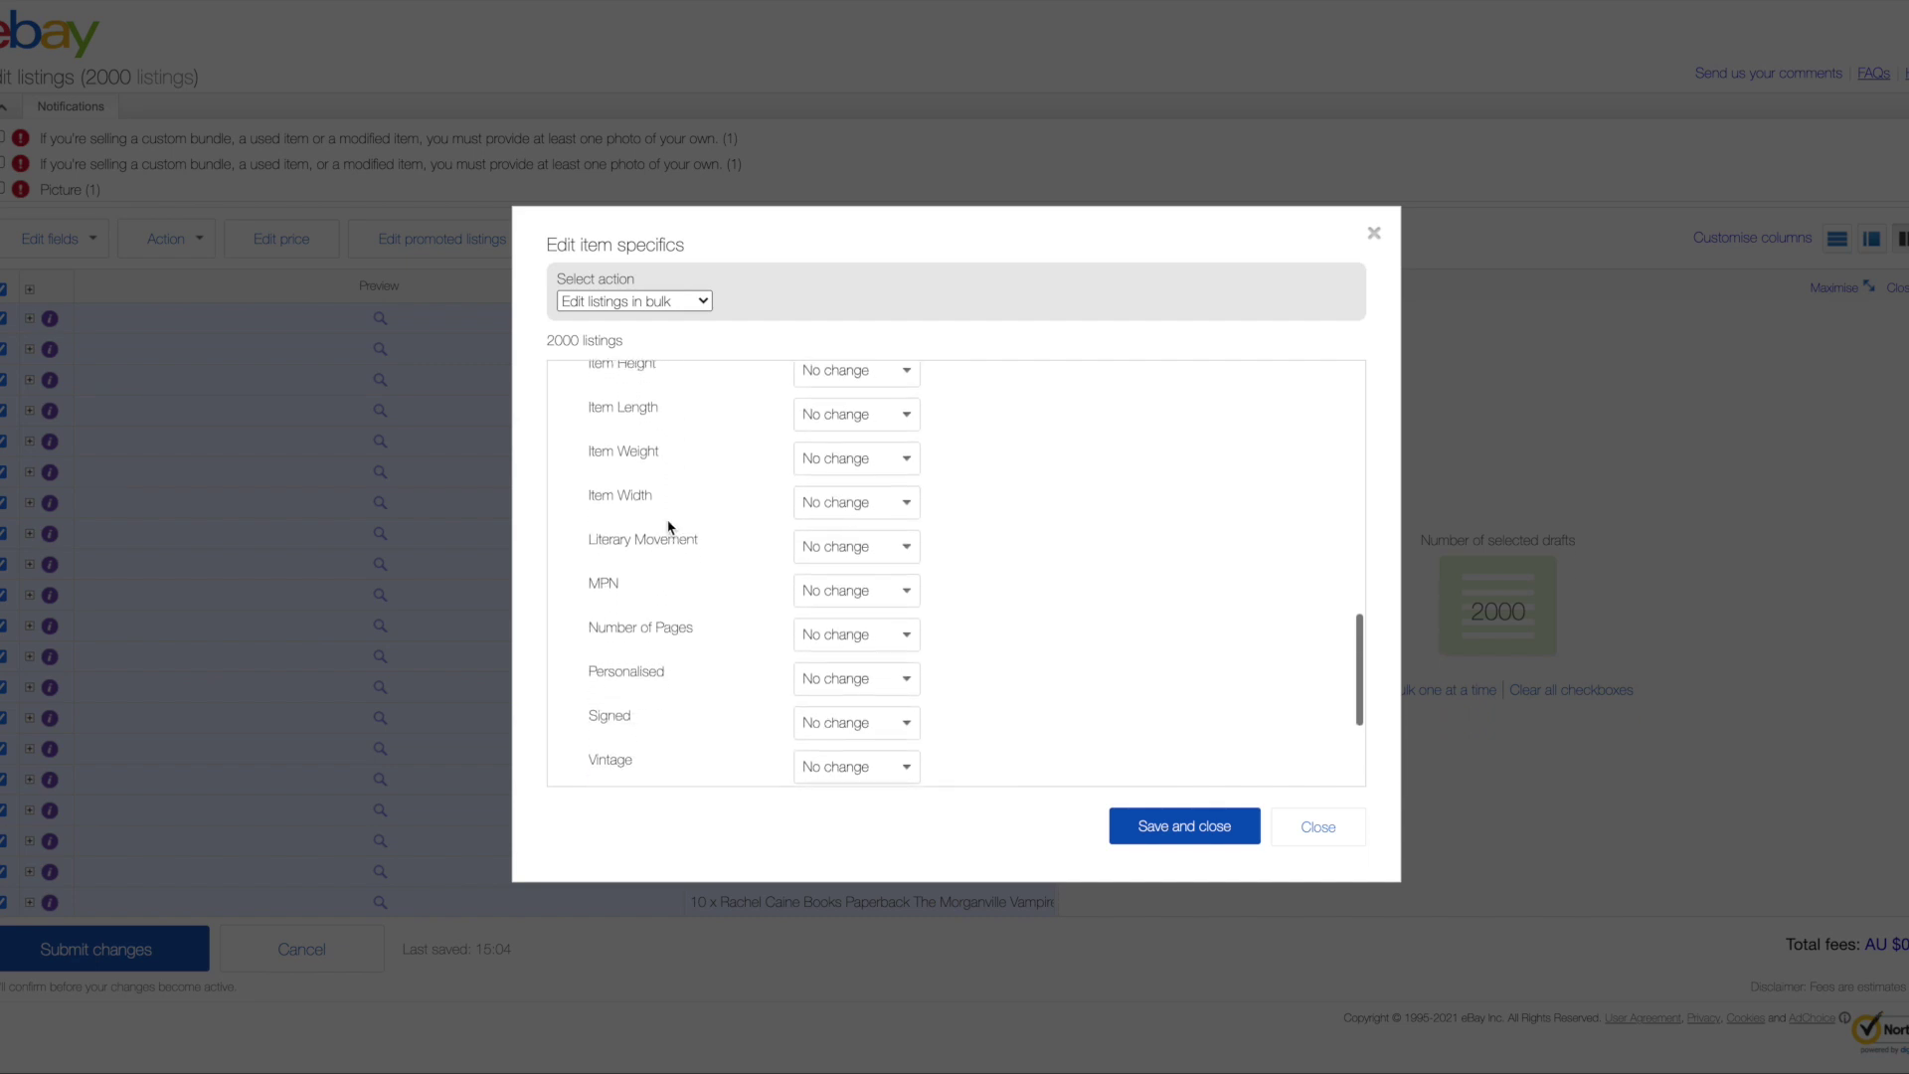
{"action": "scroll", "coordinate": [684, 477], "scroll_direction": "up", "scroll_amount": 3}
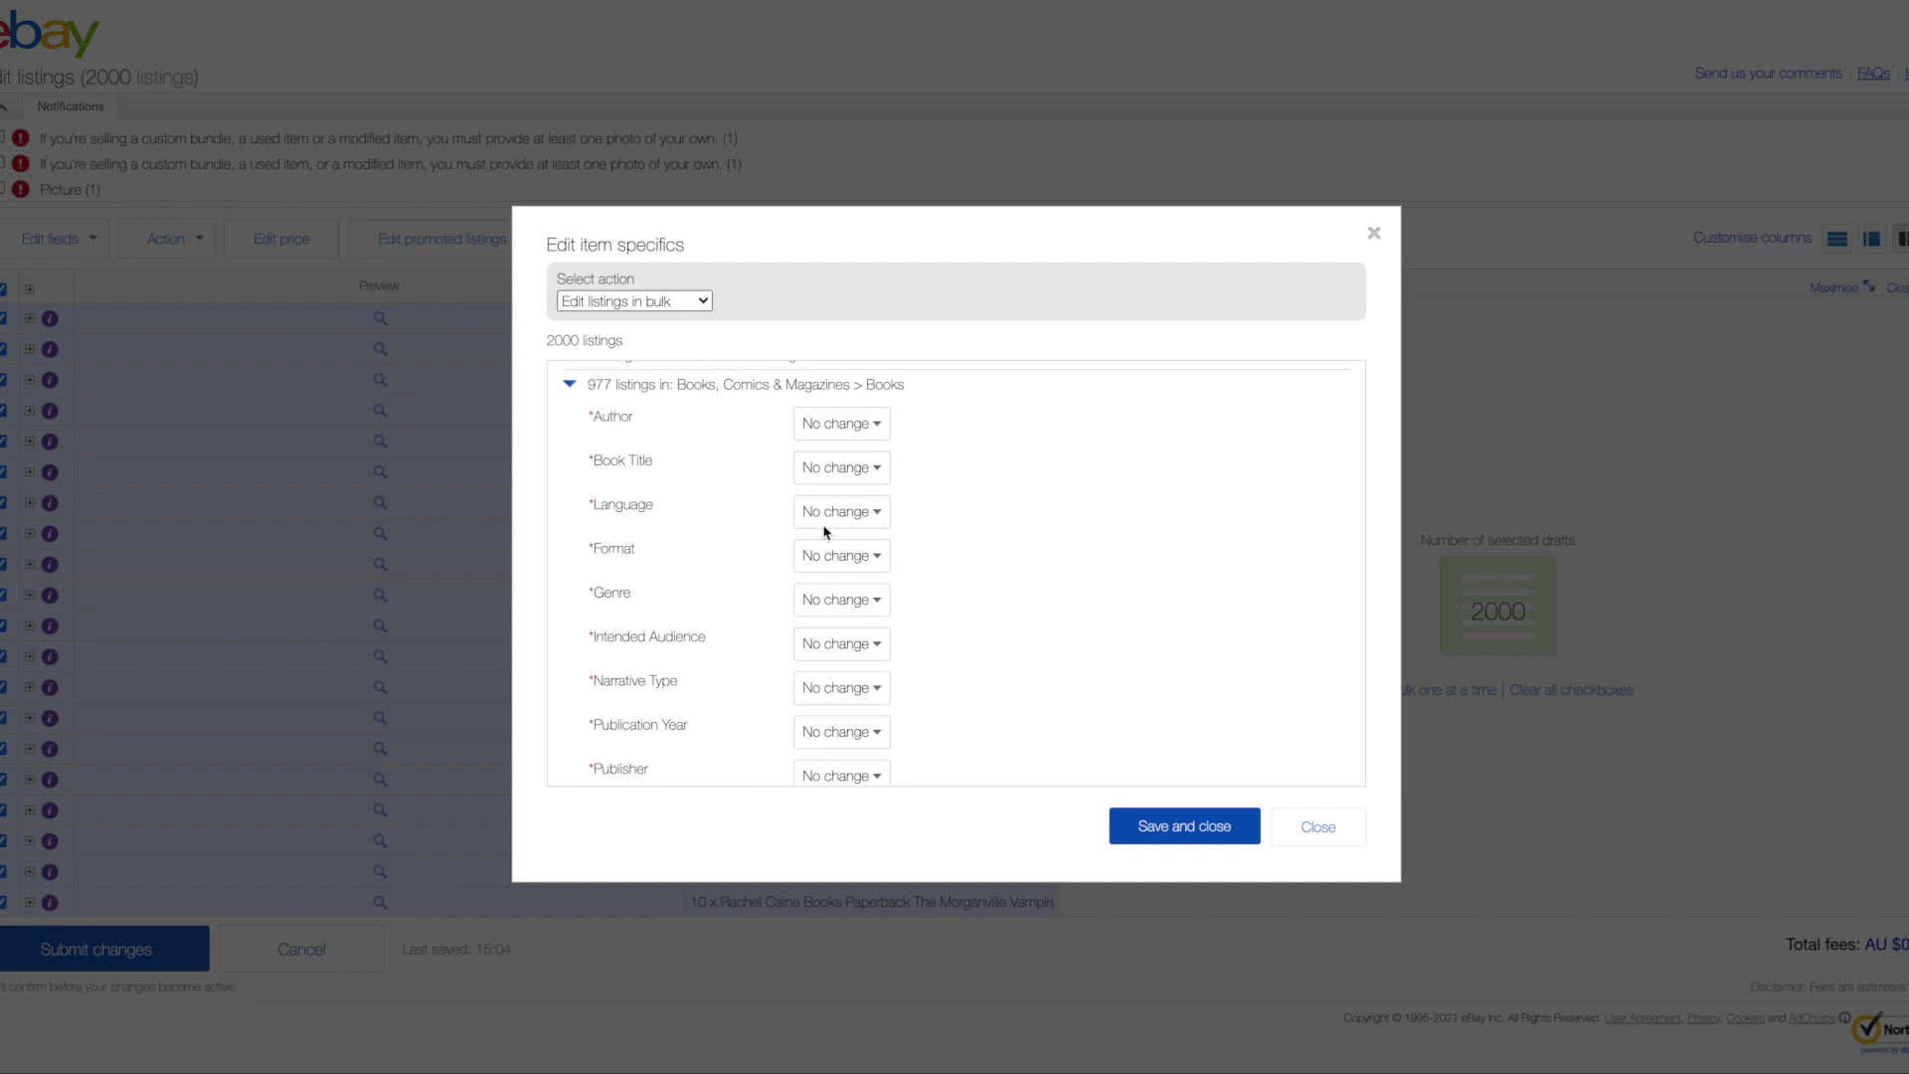
{"action": "left_click", "coordinate": [879, 513]}
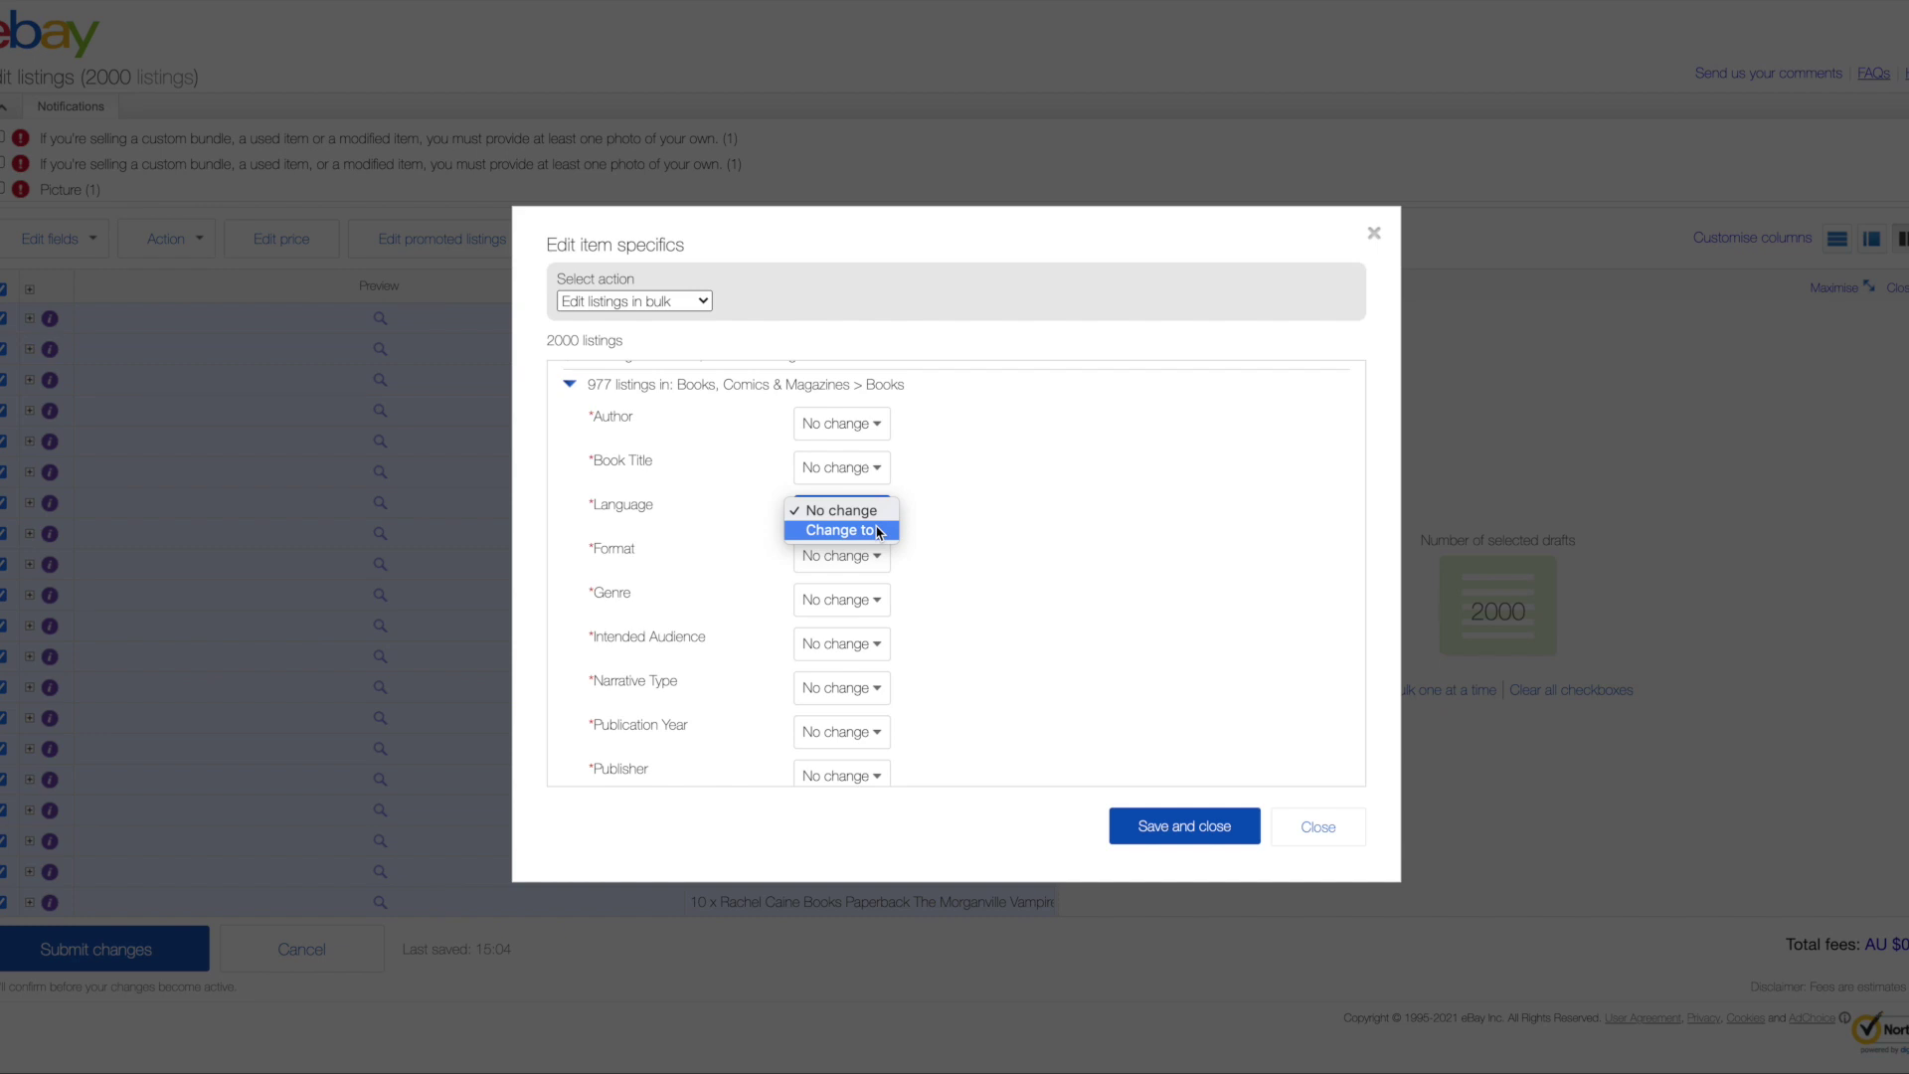
Set the Books group's Language specific to 'Change to' English
{"action": "left_click", "coordinate": [879, 530]}
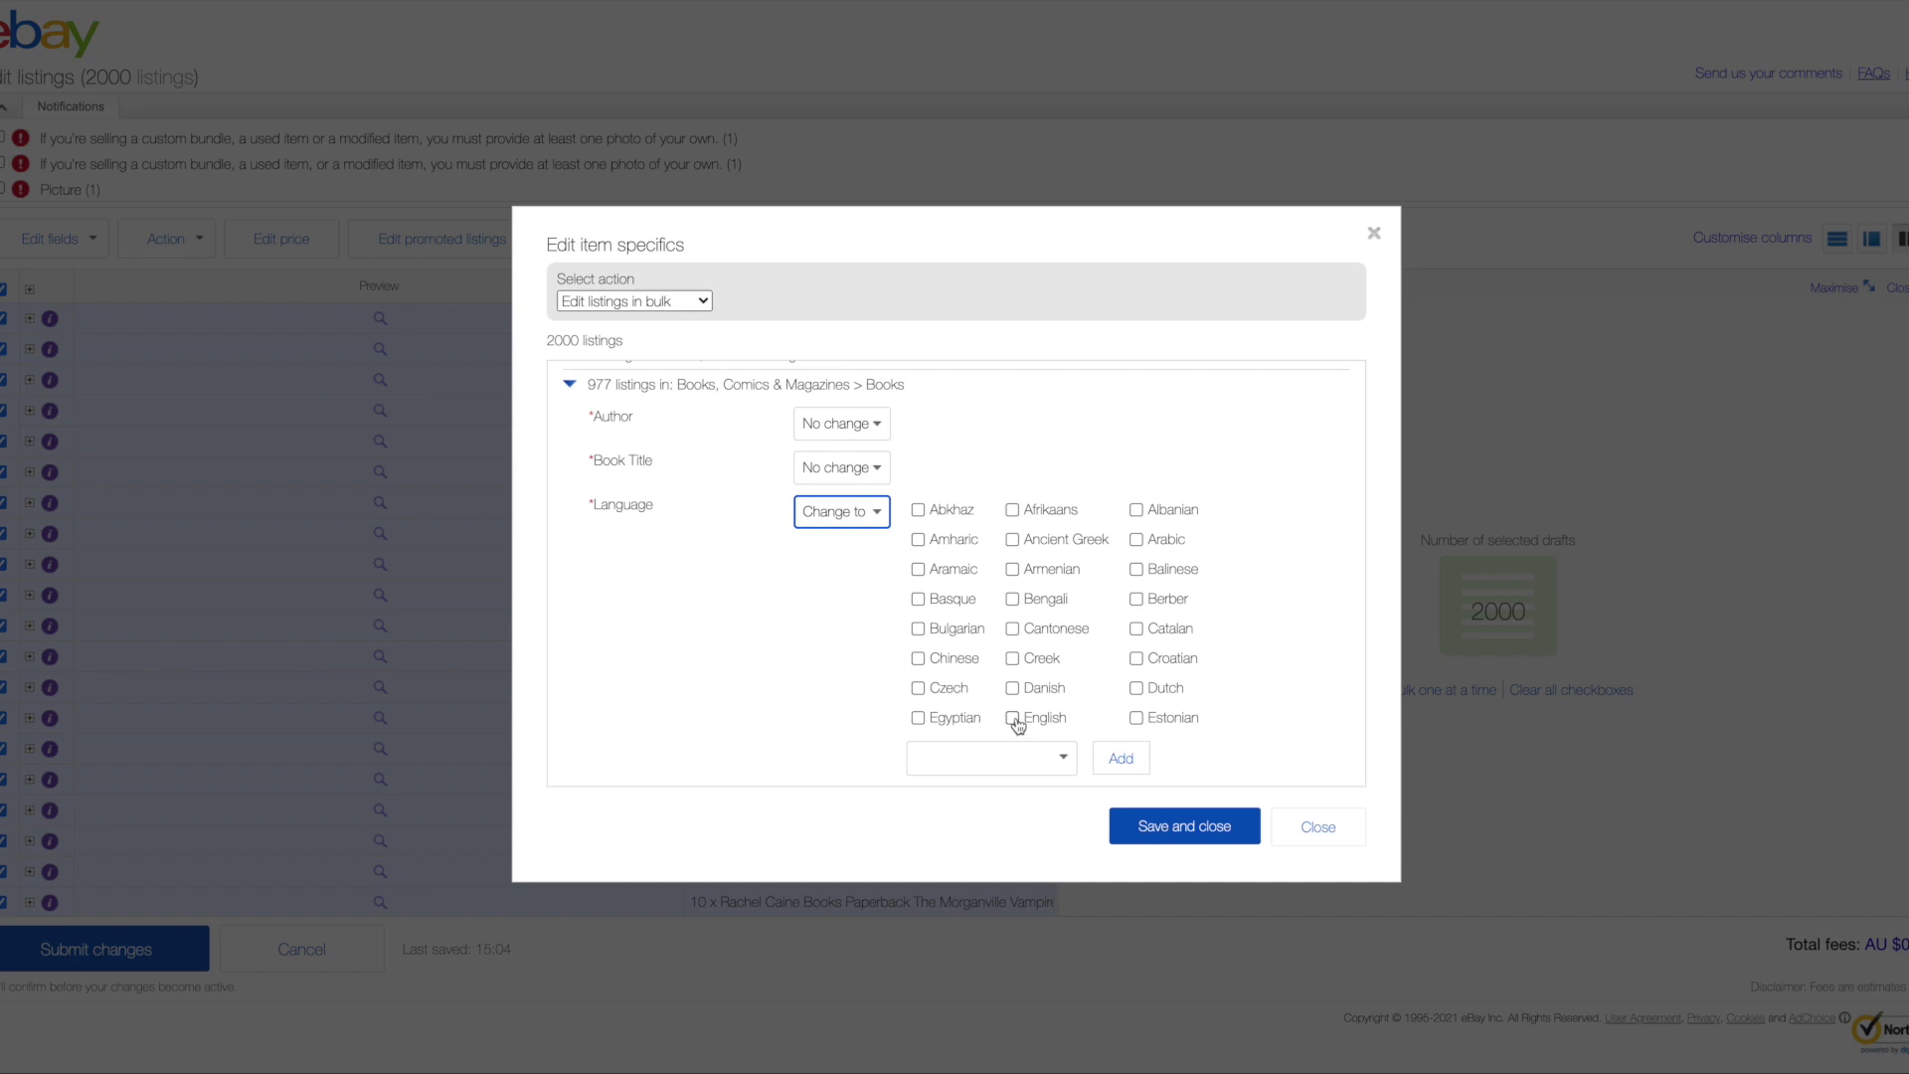
{"action": "left_click", "coordinate": [1013, 718]}
{"action": "scroll", "coordinate": [841, 482], "scroll_direction": "down", "scroll_amount": 4}
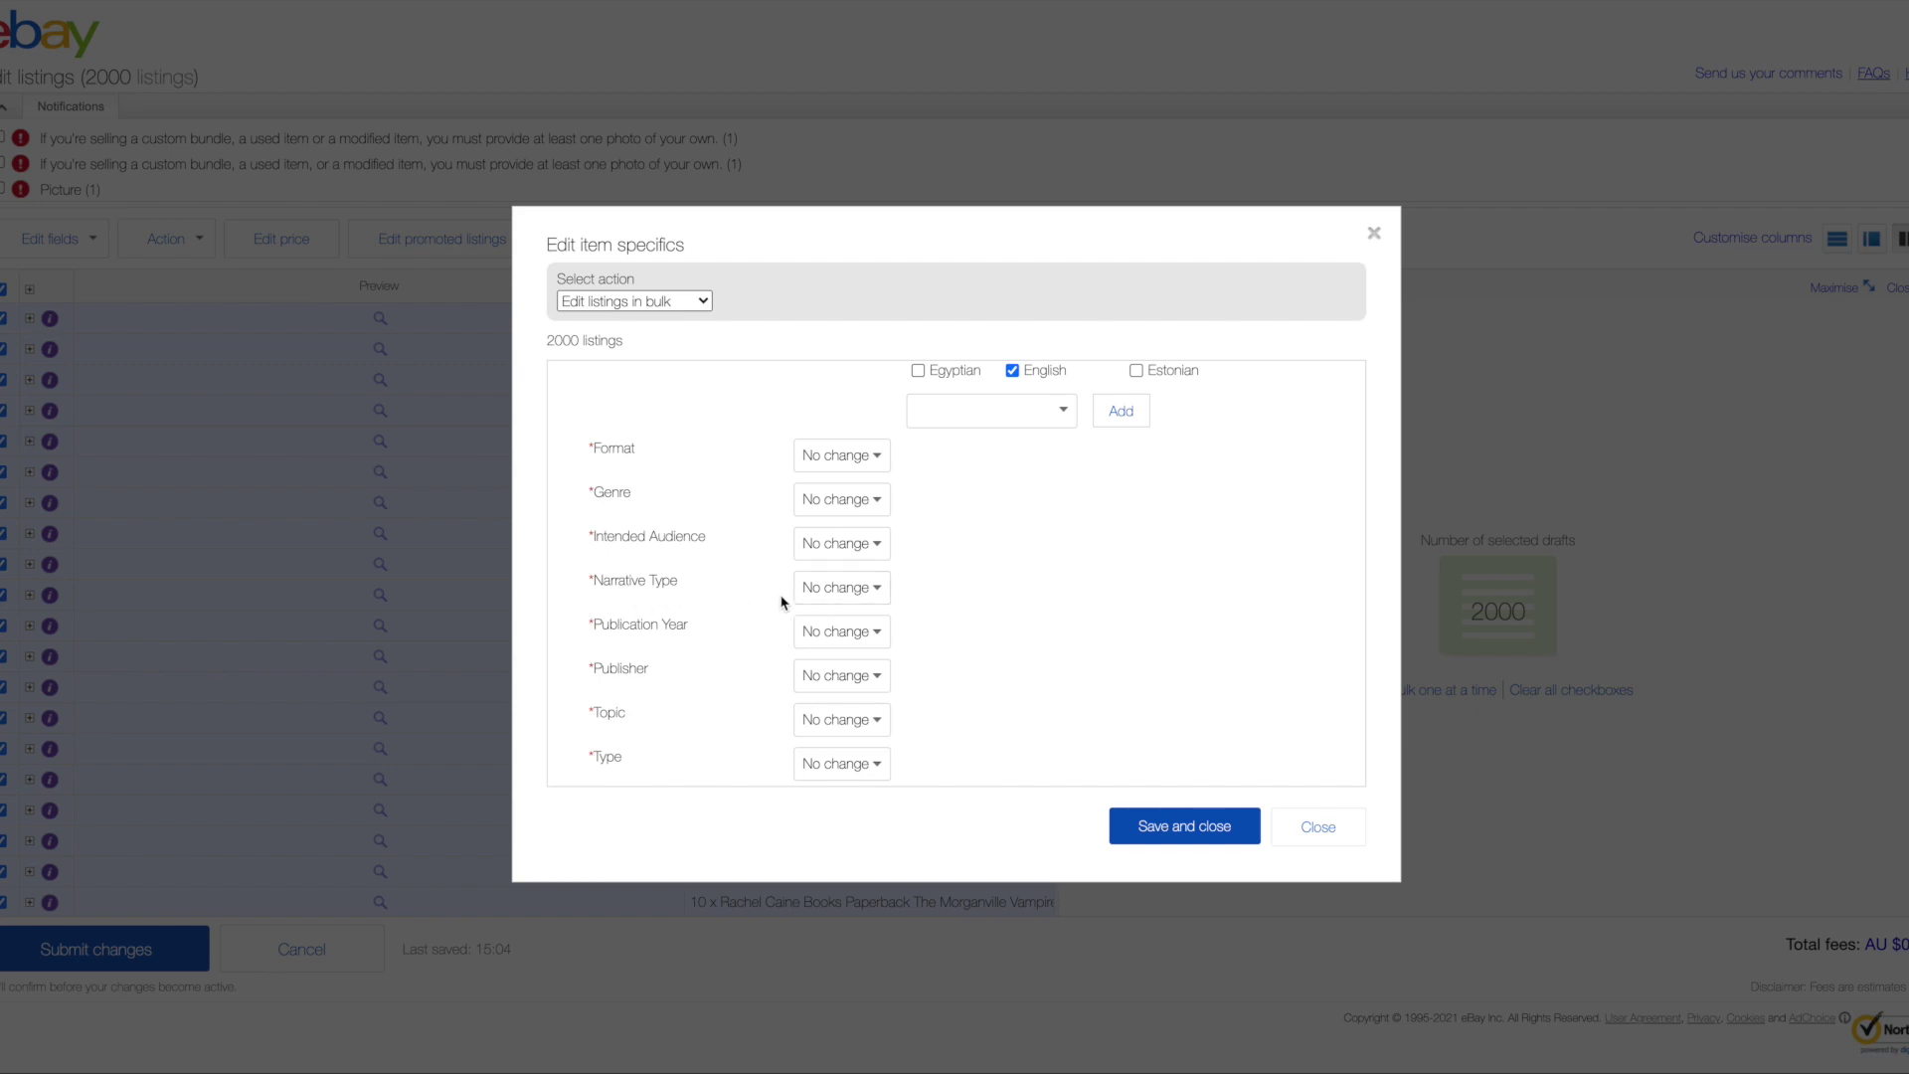
{"action": "left_click", "coordinate": [836, 644]}
{"action": "scroll", "coordinate": [826, 636], "scroll_direction": "down", "scroll_amount": 1}
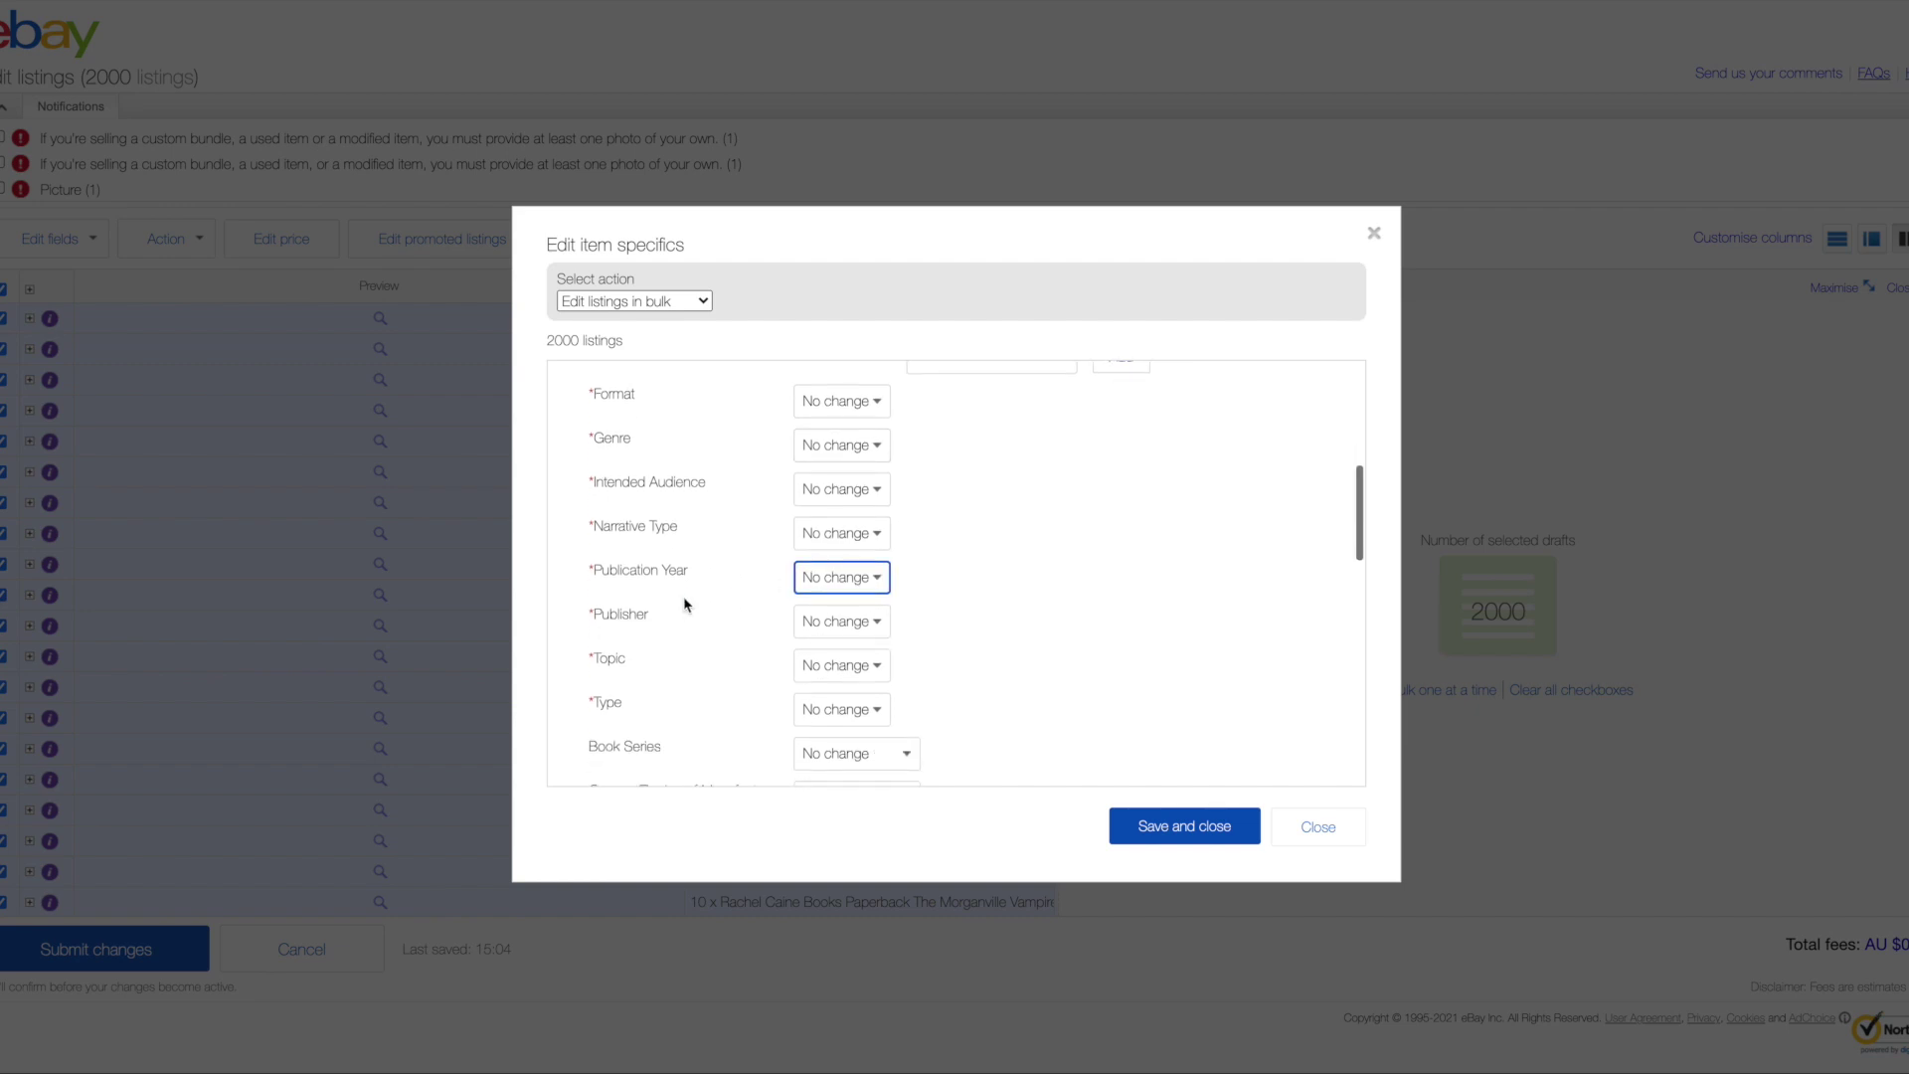
Set Publication Year to 'Change to' Unknown from the year list
{"action": "left_click", "coordinate": [880, 586]}
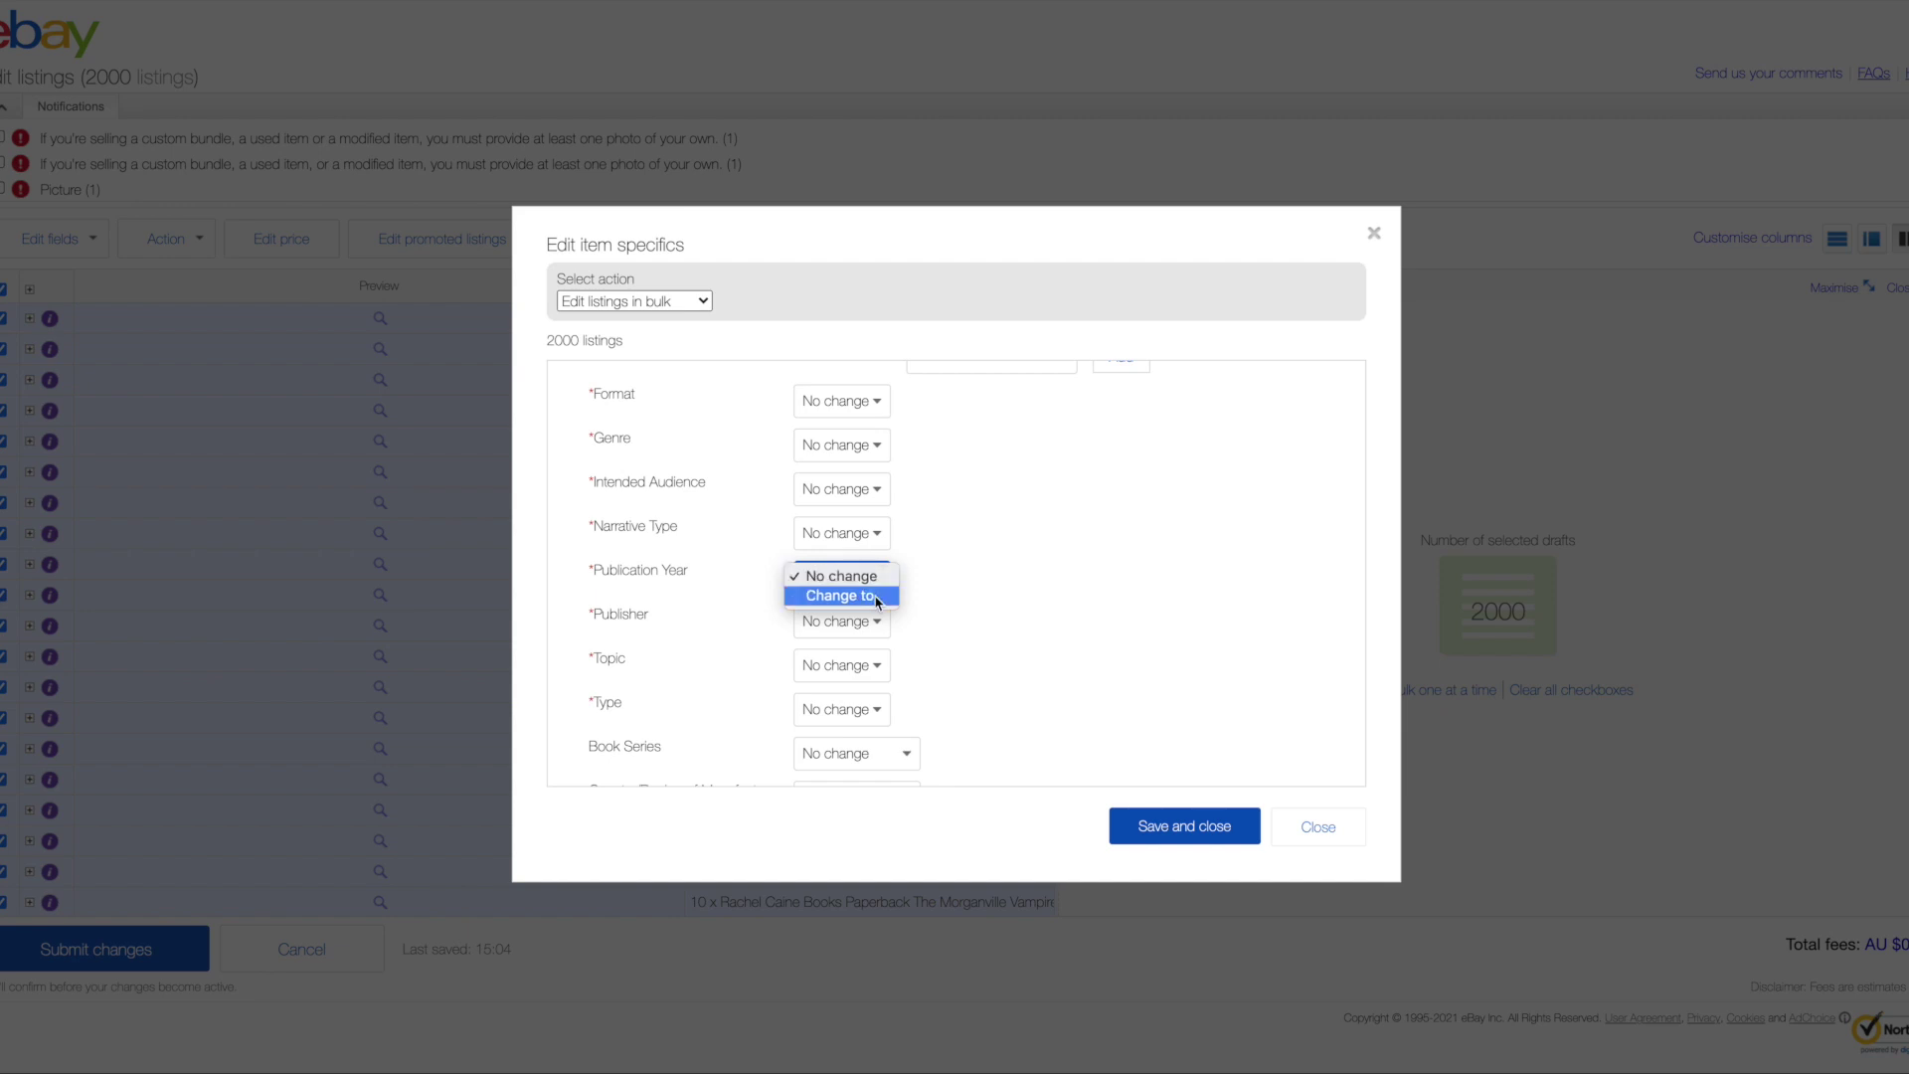
{"action": "left_click", "coordinate": [873, 595]}
{"action": "left_click", "coordinate": [978, 579]}
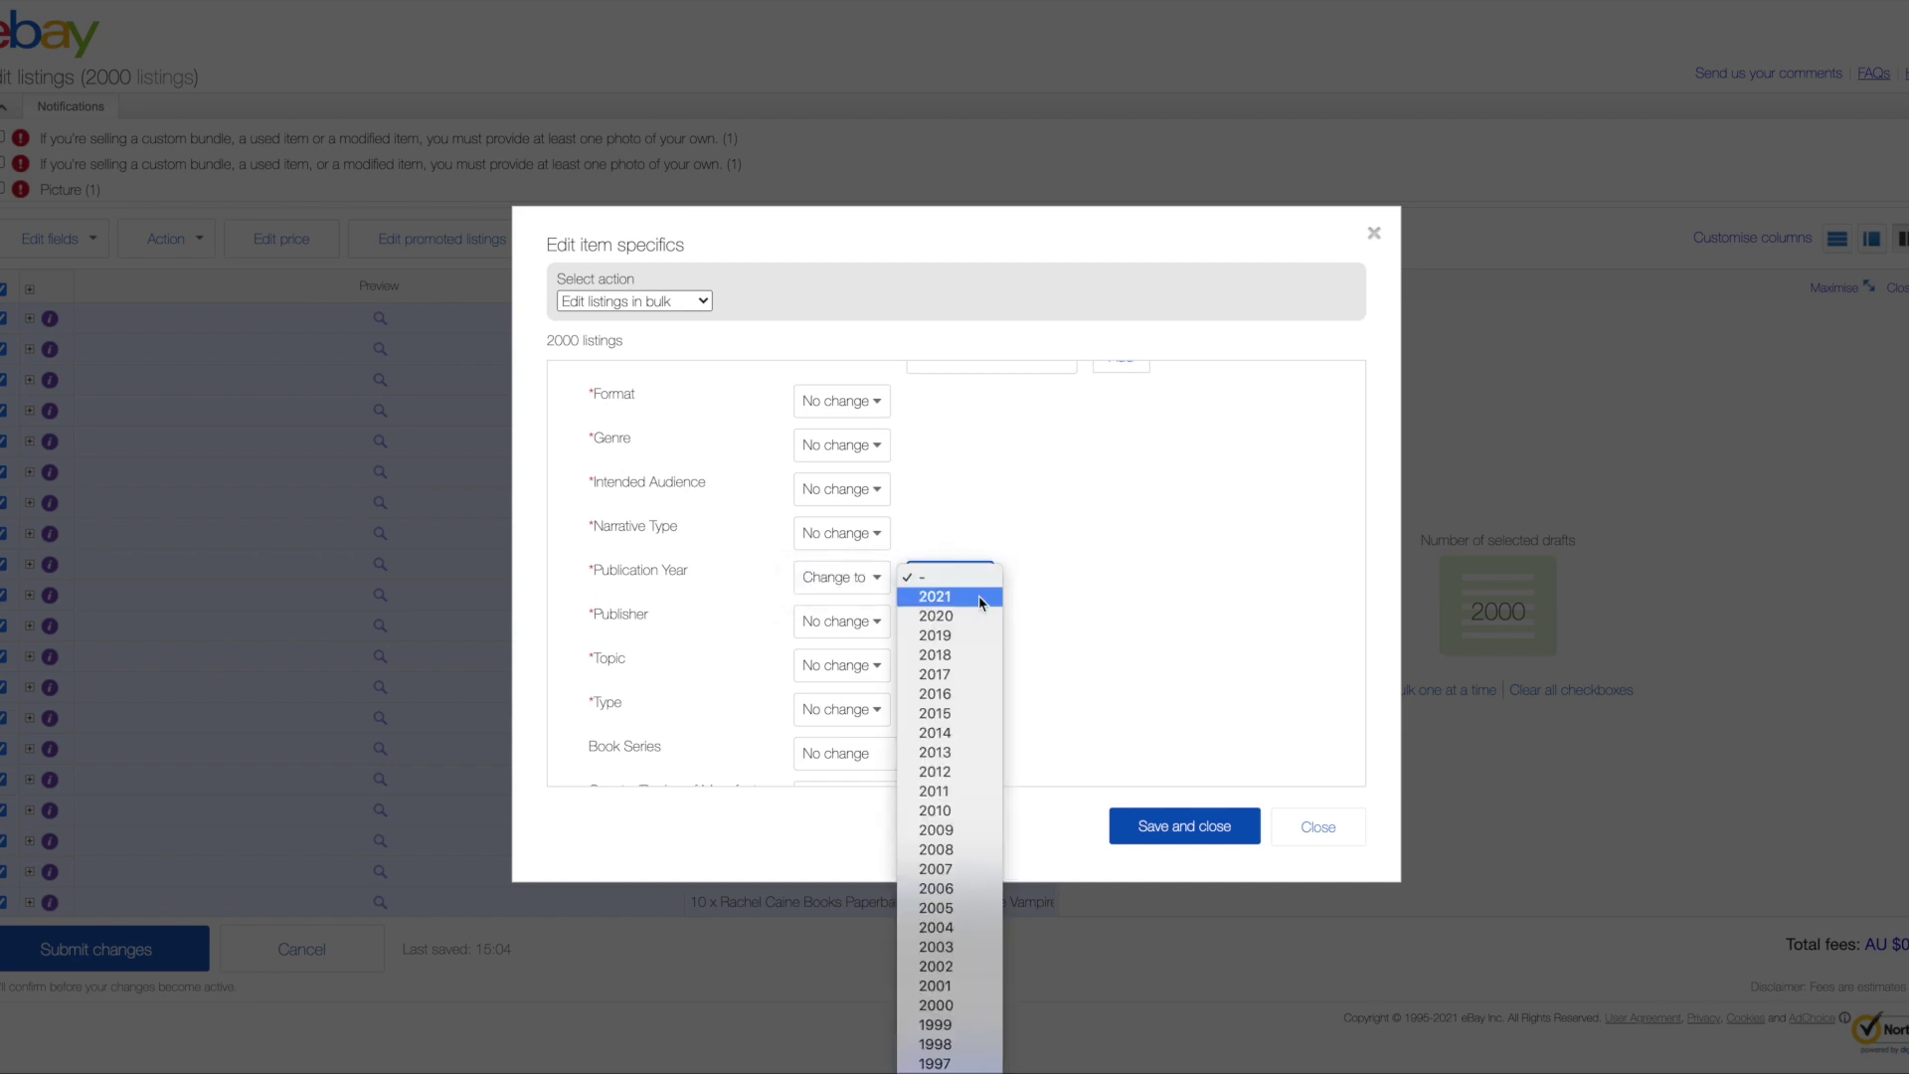
{"action": "scroll", "coordinate": [979, 602], "scroll_direction": "down", "scroll_amount": 20}
{"action": "scroll", "coordinate": [976, 600], "scroll_direction": "down", "scroll_amount": 20}
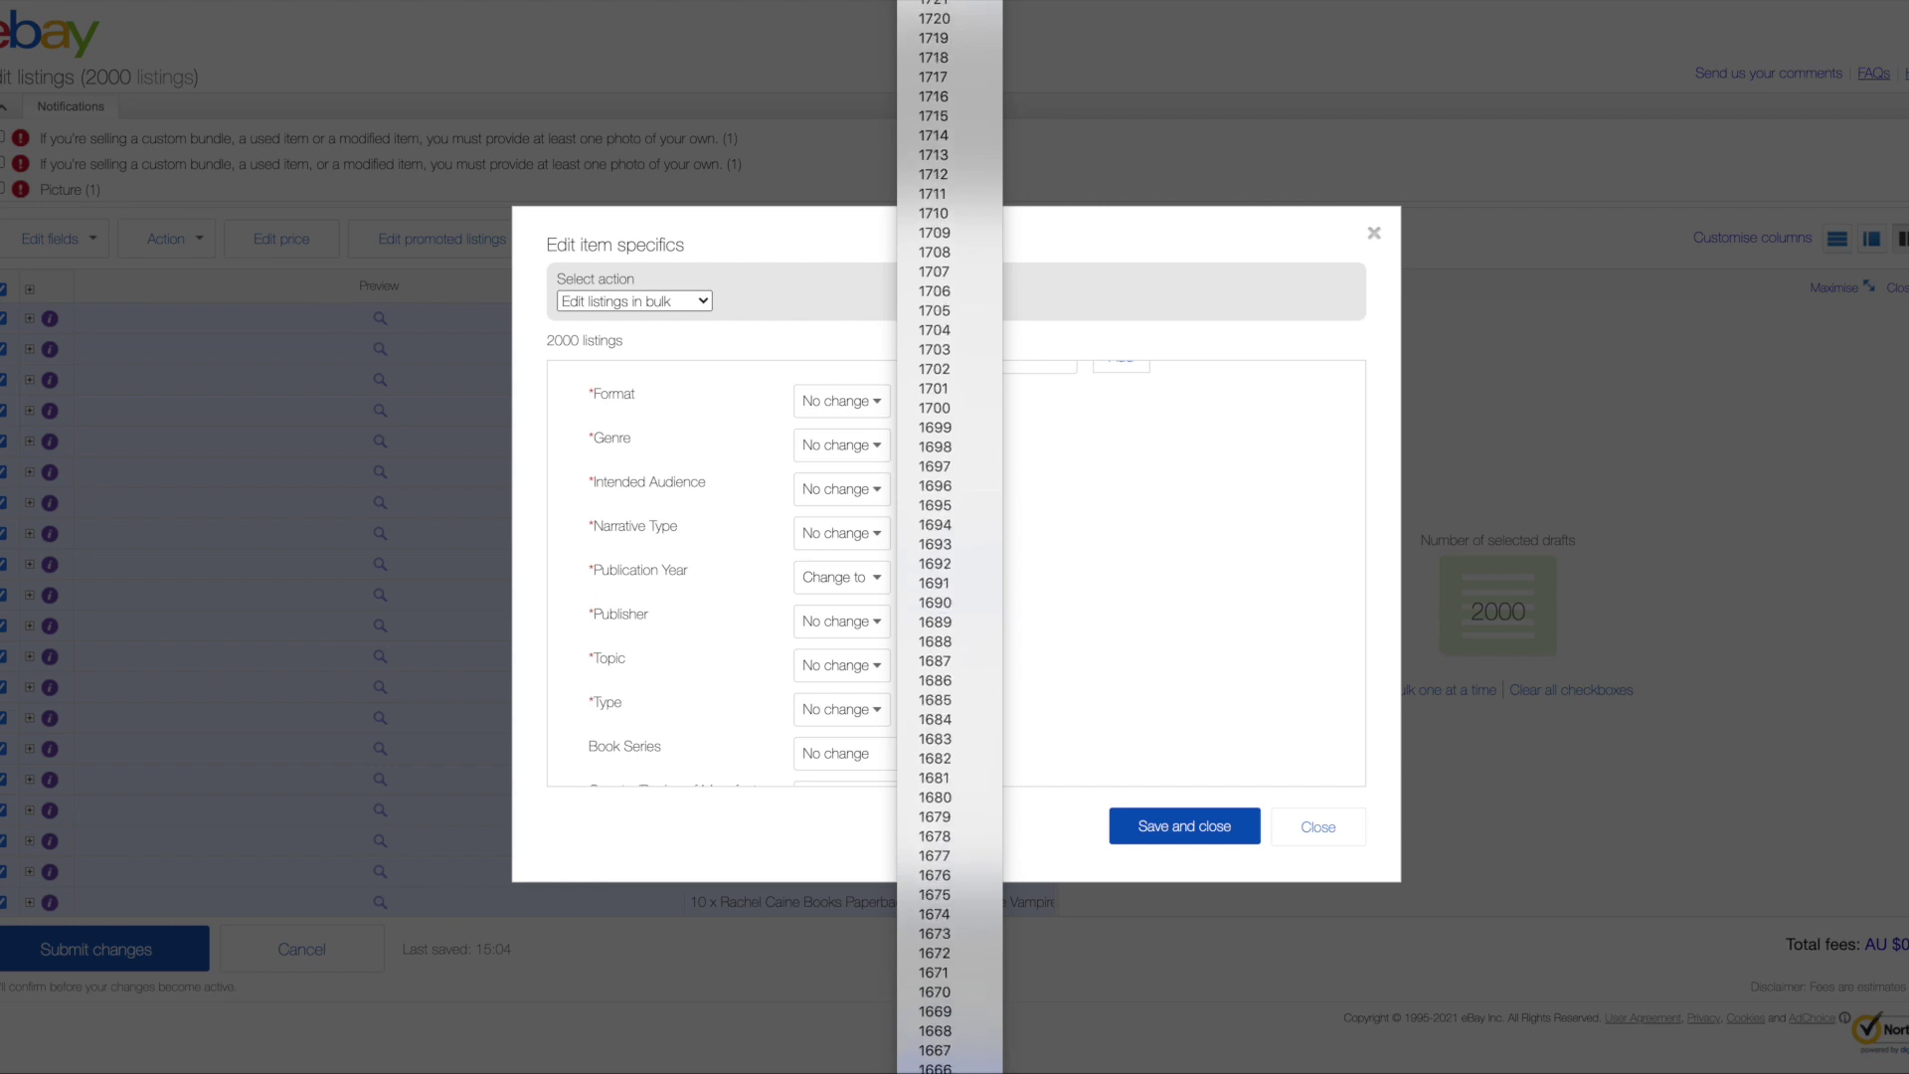
{"action": "left_click", "coordinate": [1014, 673]}
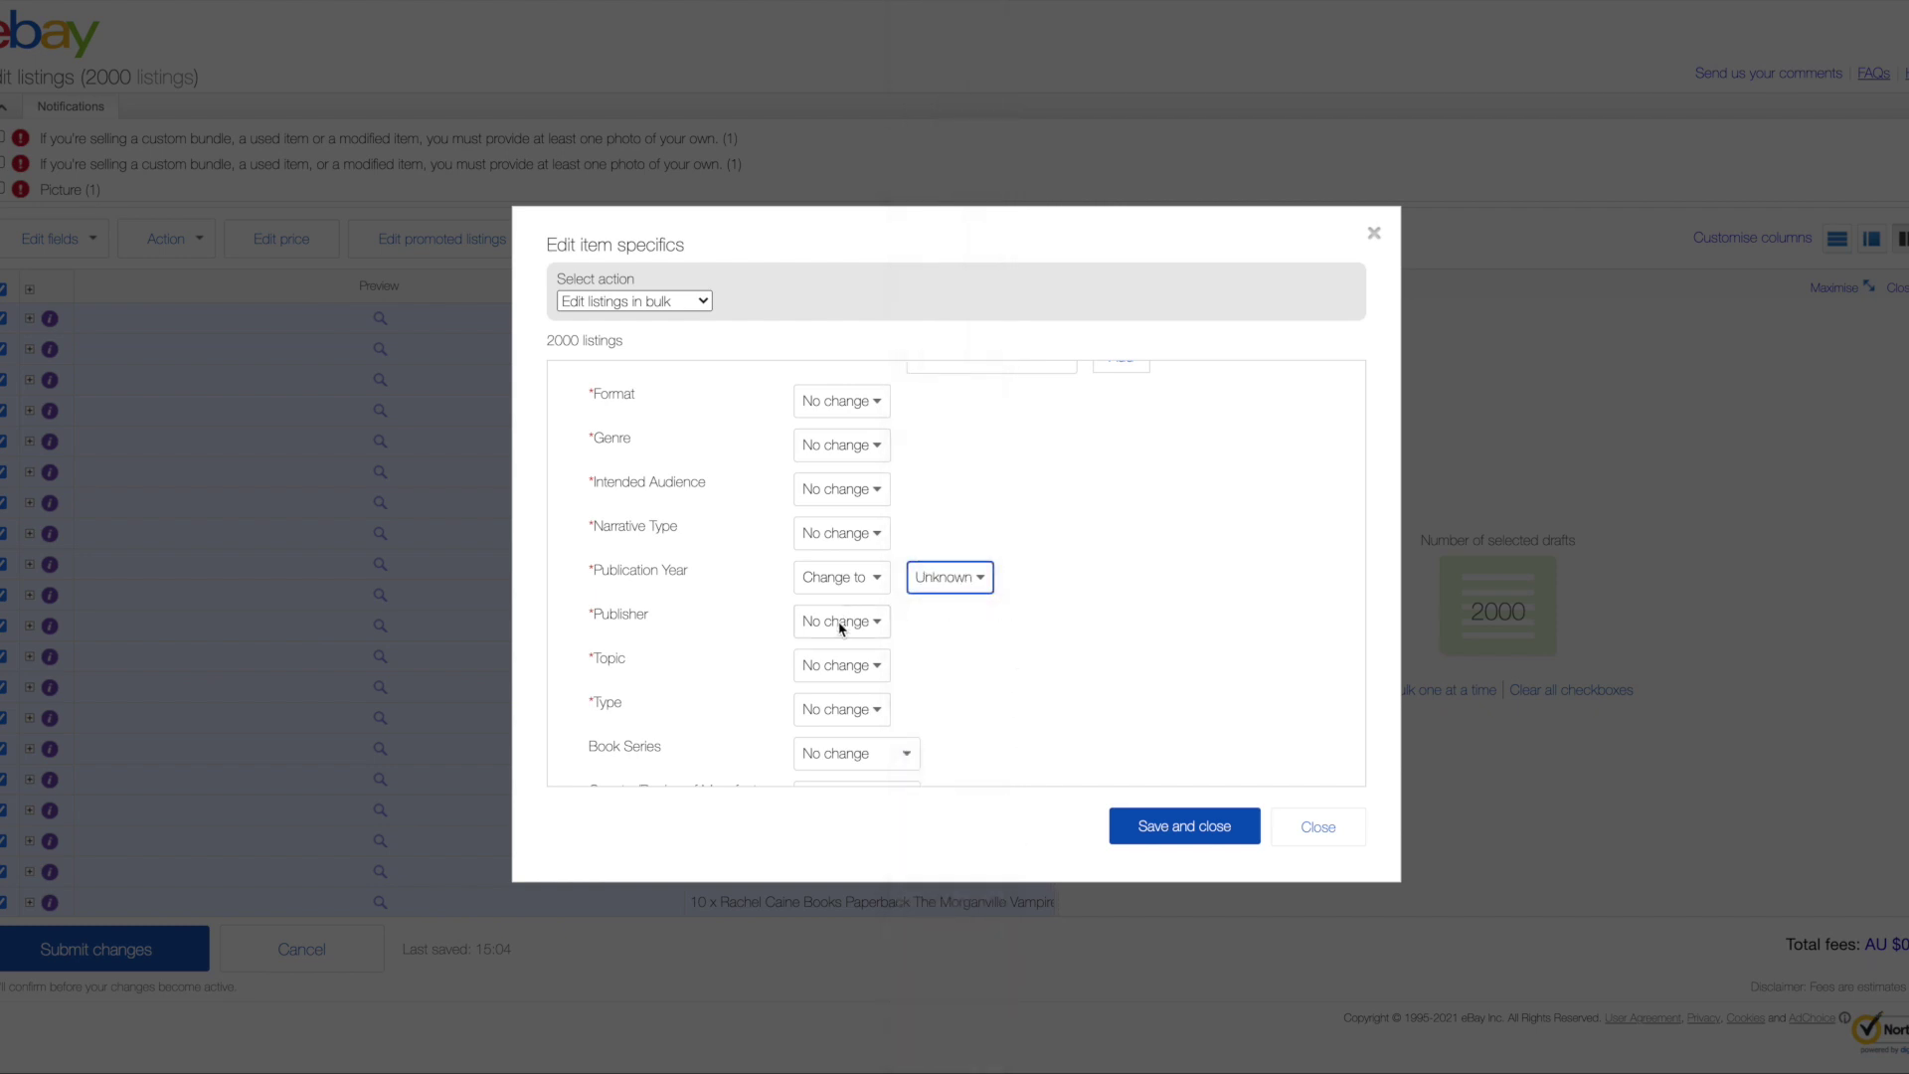
{"action": "scroll", "coordinate": [840, 626], "scroll_direction": "down", "scroll_amount": 1}
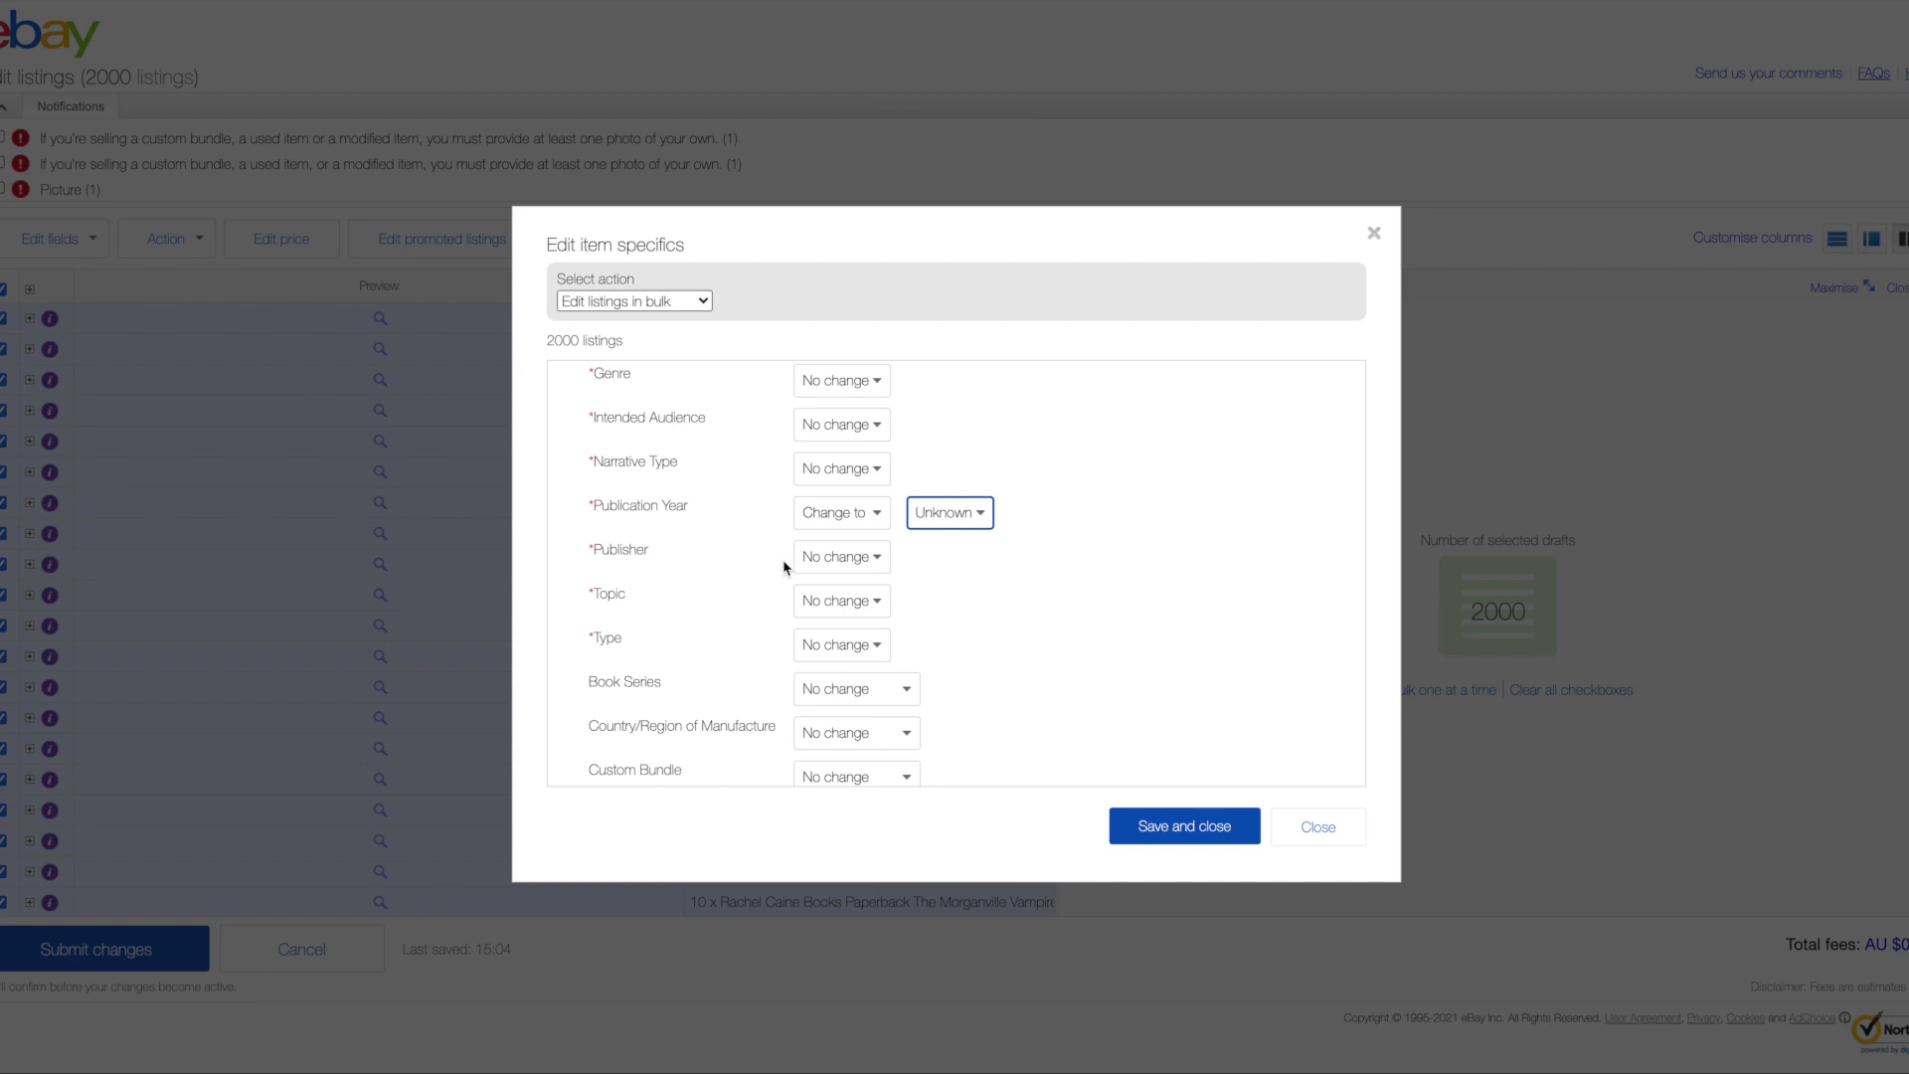
{"action": "left_click", "coordinate": [880, 558]}
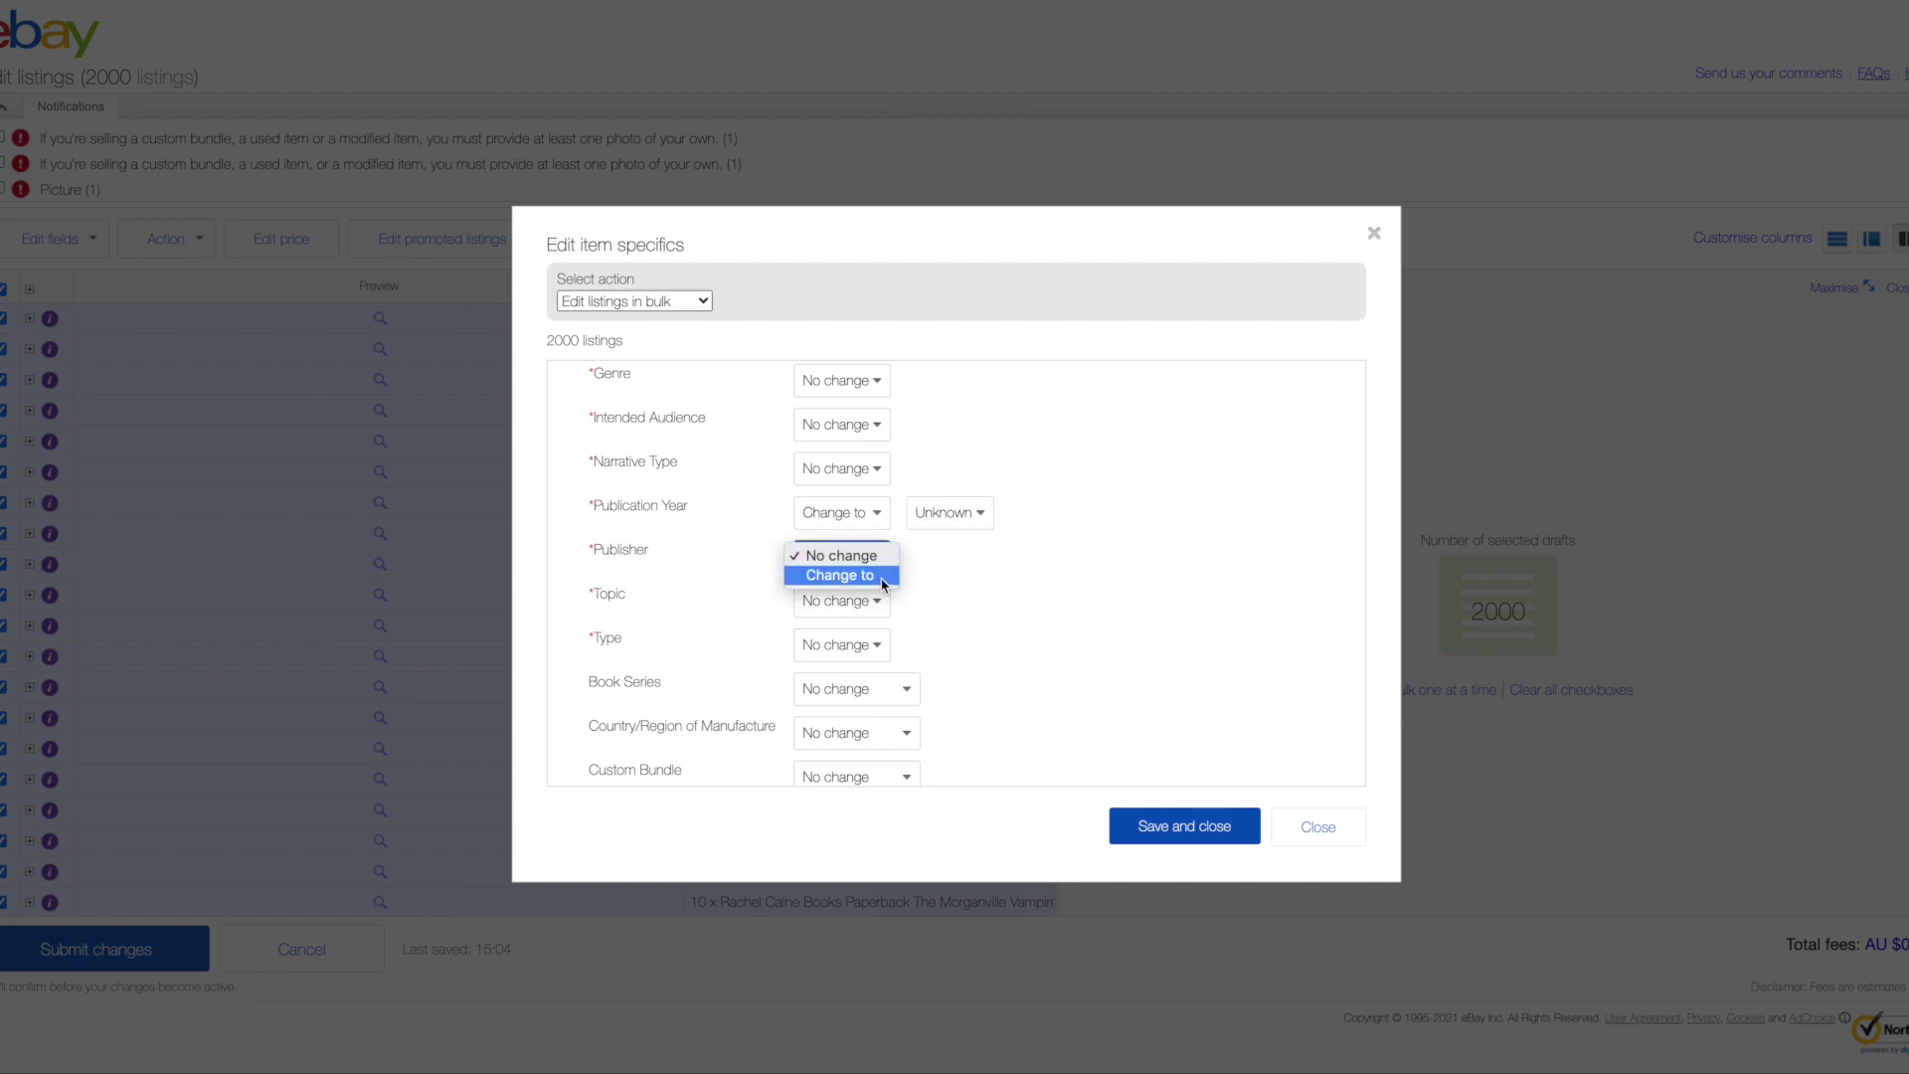
Set Publisher to 'Change to' with the value Unknown entered in its text box
{"action": "left_click", "coordinate": [879, 577]}
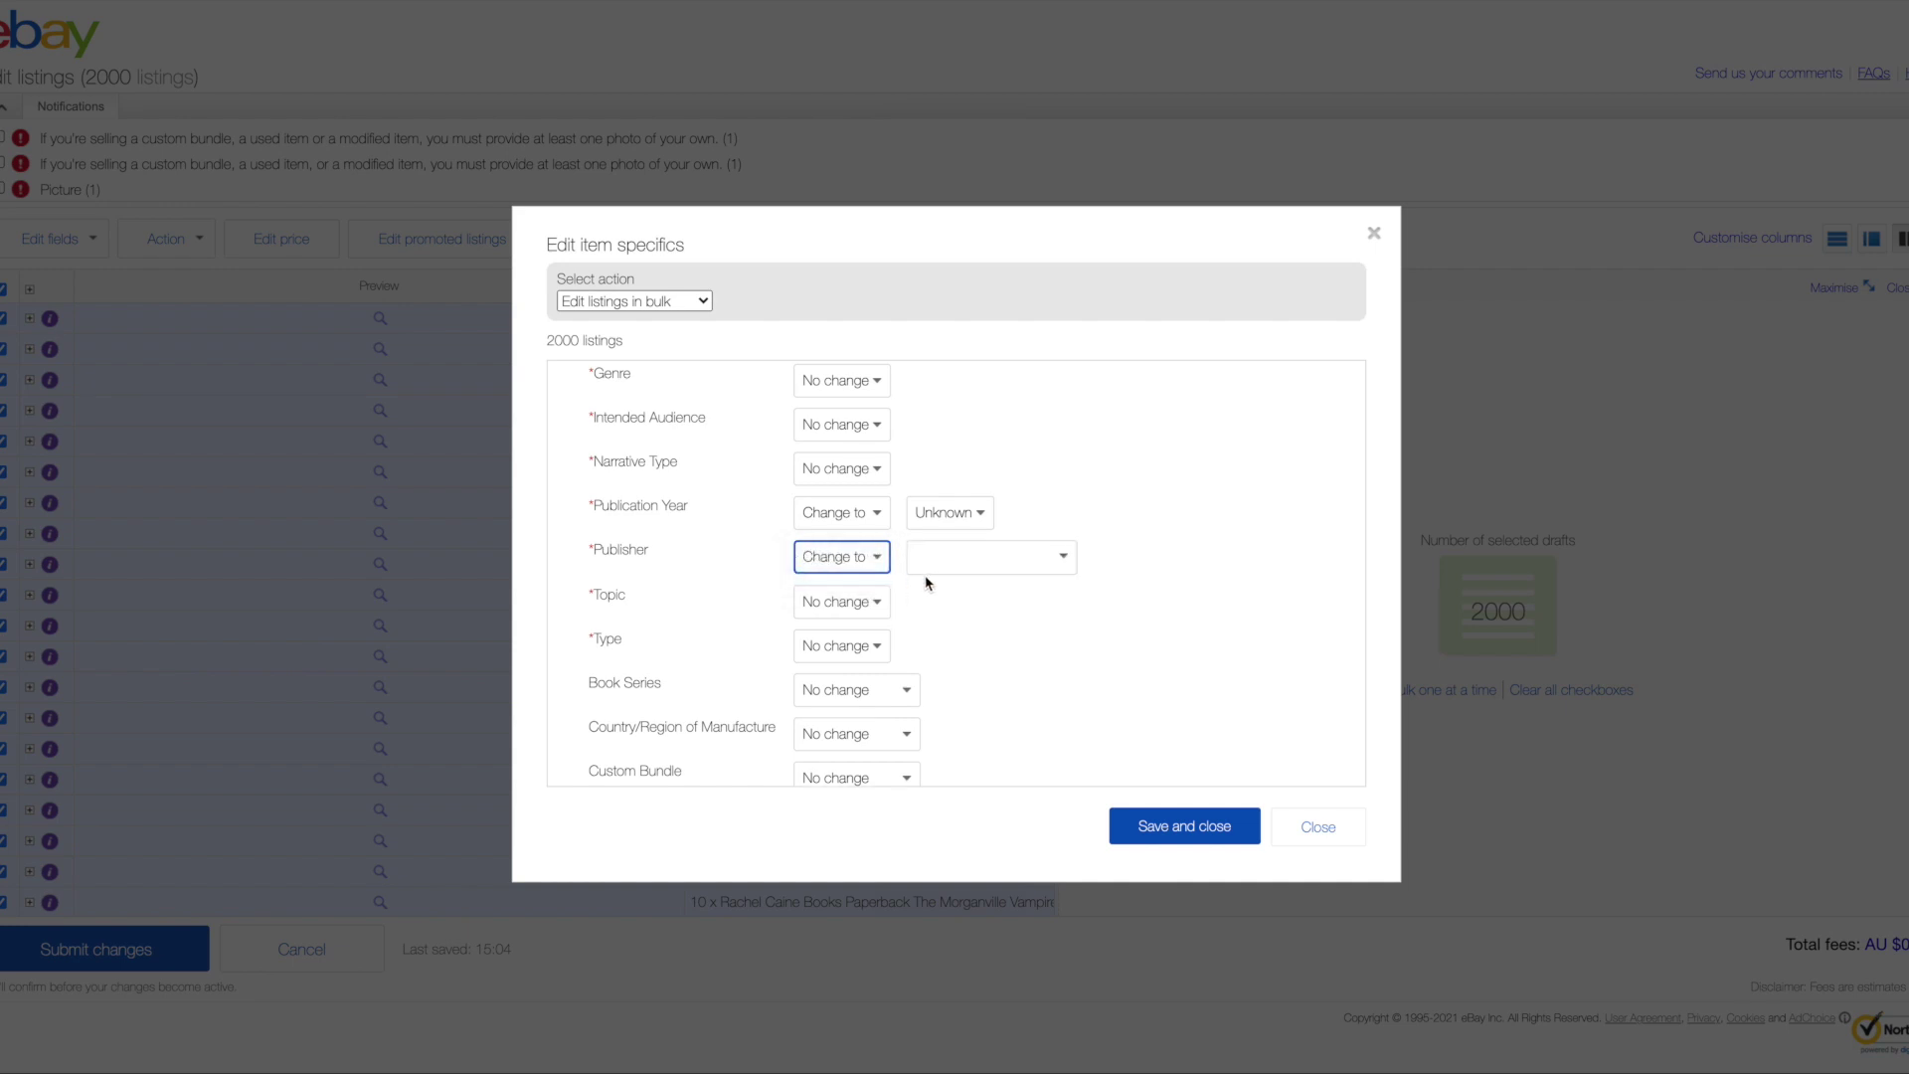
{"action": "left_click", "coordinate": [940, 559]}
{"action": "type", "text": "Unknown"}
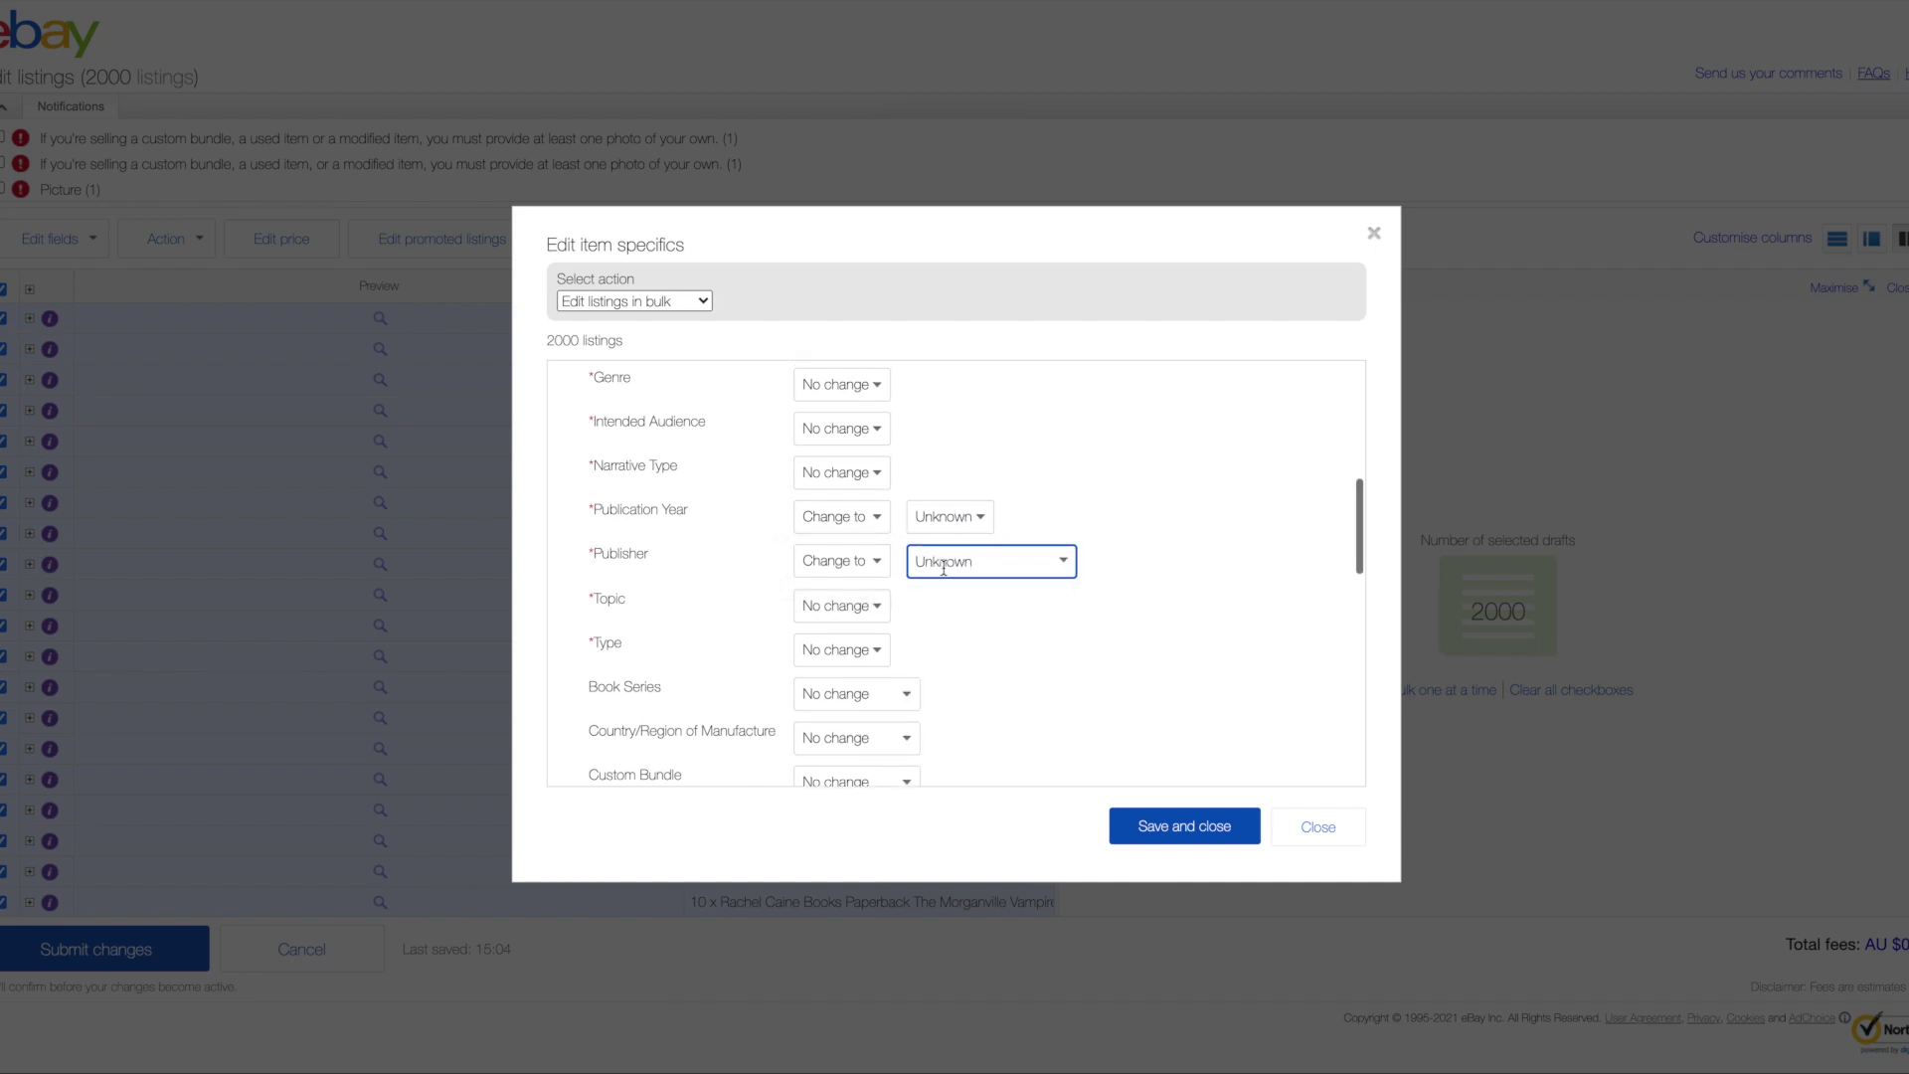
{"action": "left_click_drag", "start_coordinate": [979, 560], "coordinate": [874, 554]}
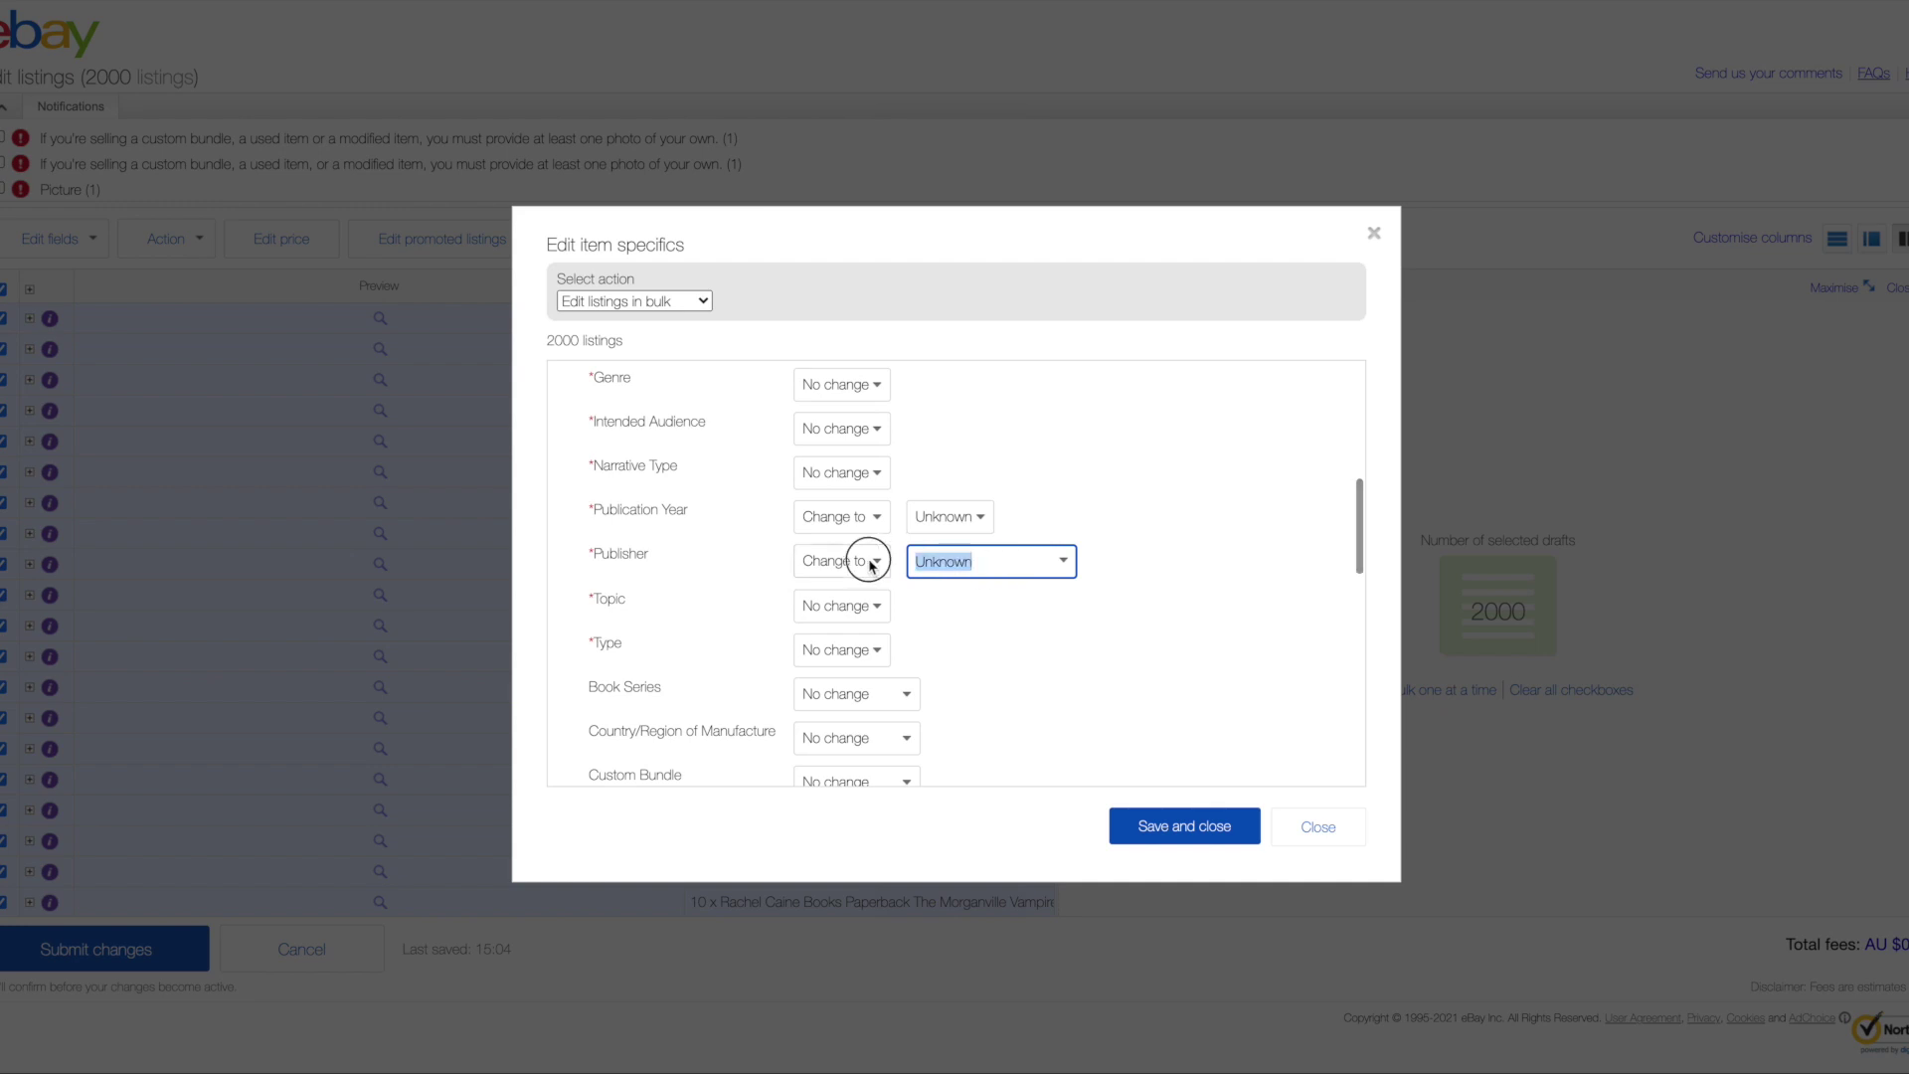
{"action": "scroll", "coordinate": [995, 656], "scroll_direction": "down", "scroll_amount": 2}
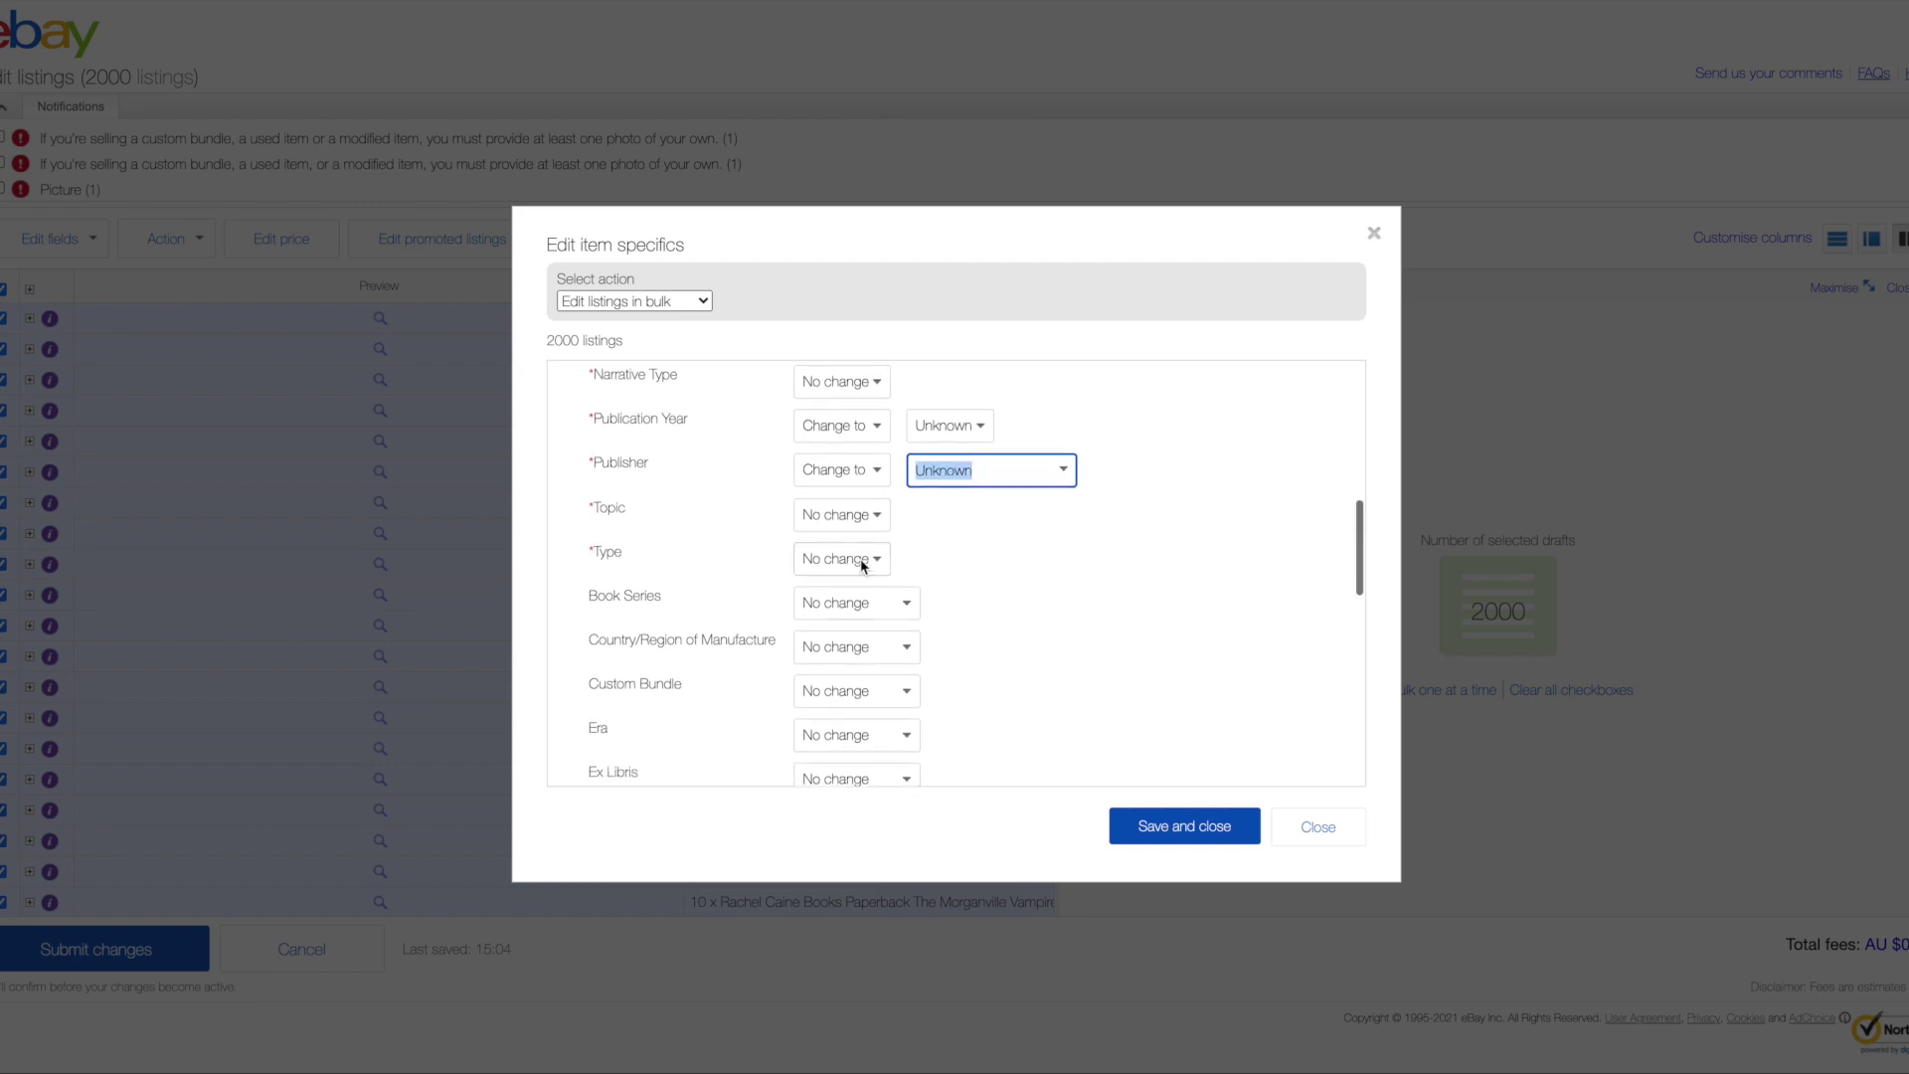
{"action": "scroll", "coordinate": [856, 537], "scroll_direction": "down", "scroll_amount": 1}
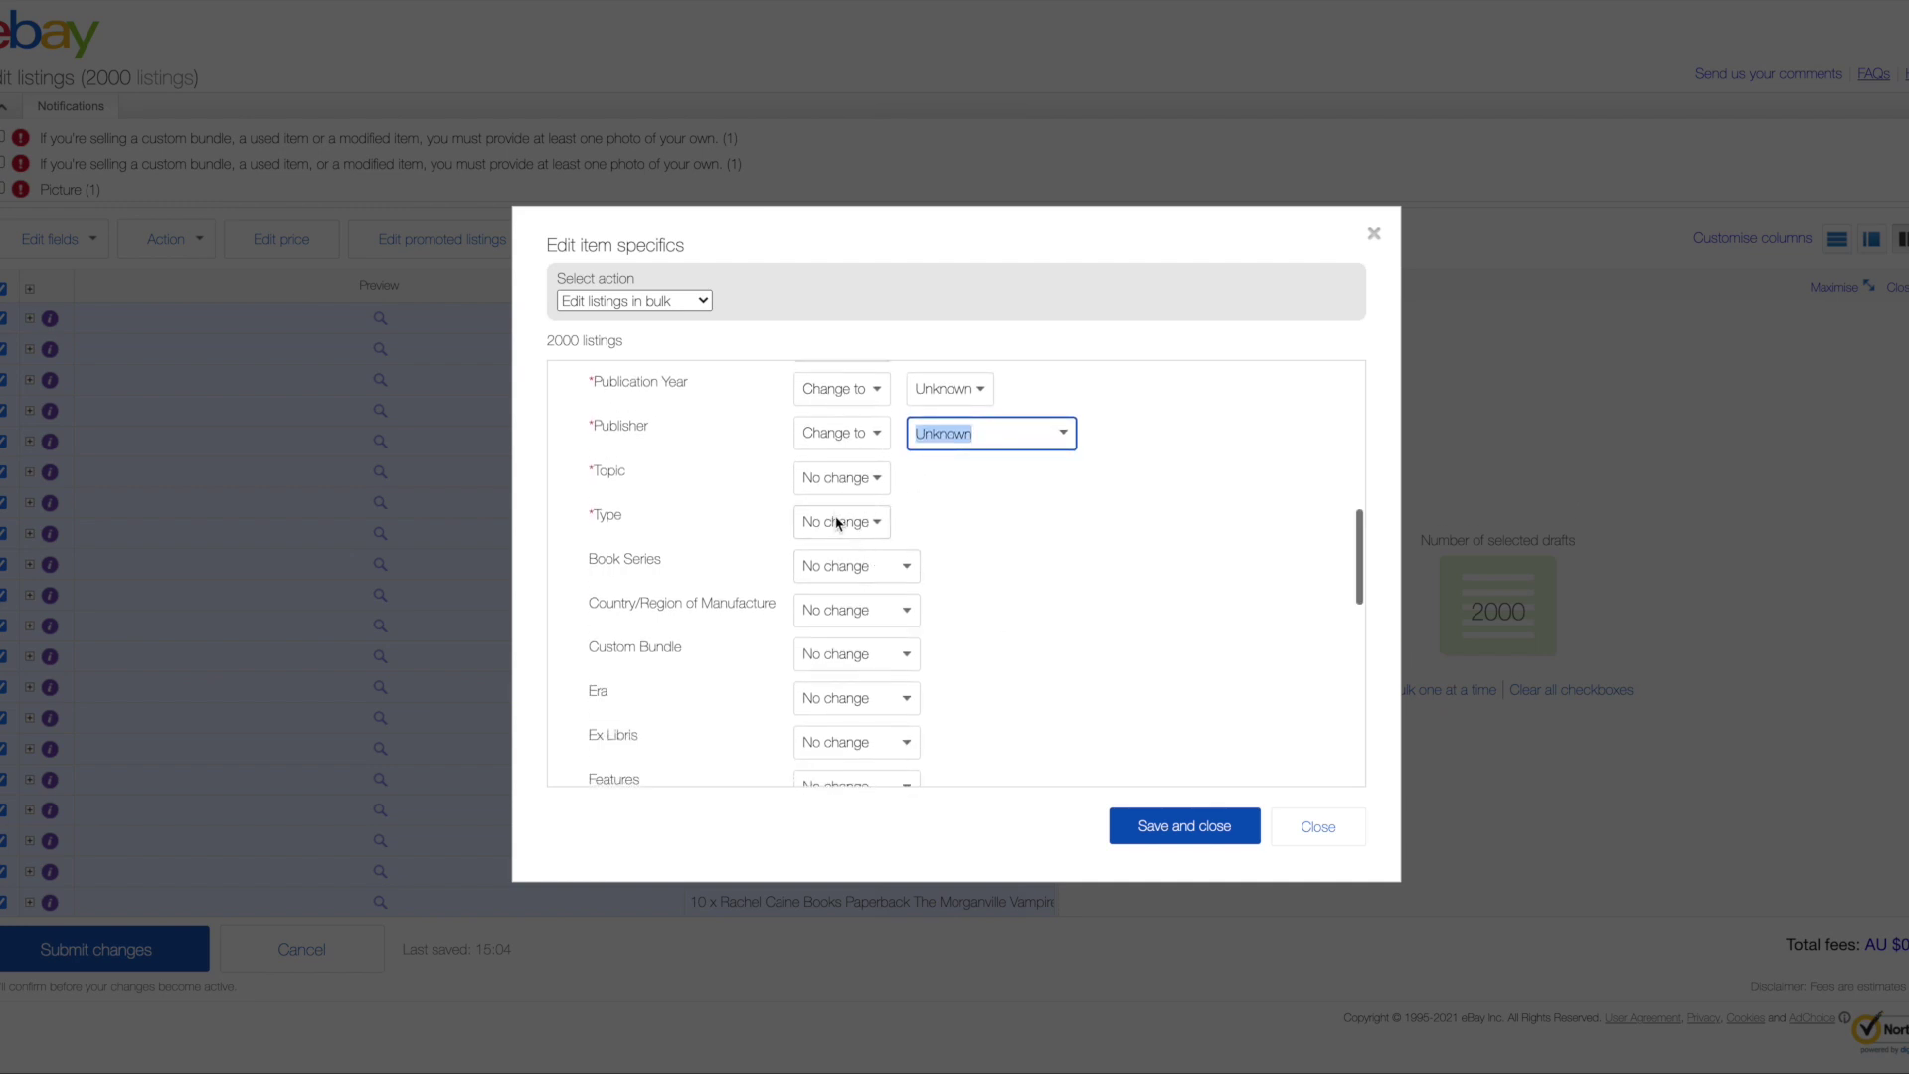
{"action": "scroll", "coordinate": [862, 577], "scroll_direction": "down", "scroll_amount": 2}
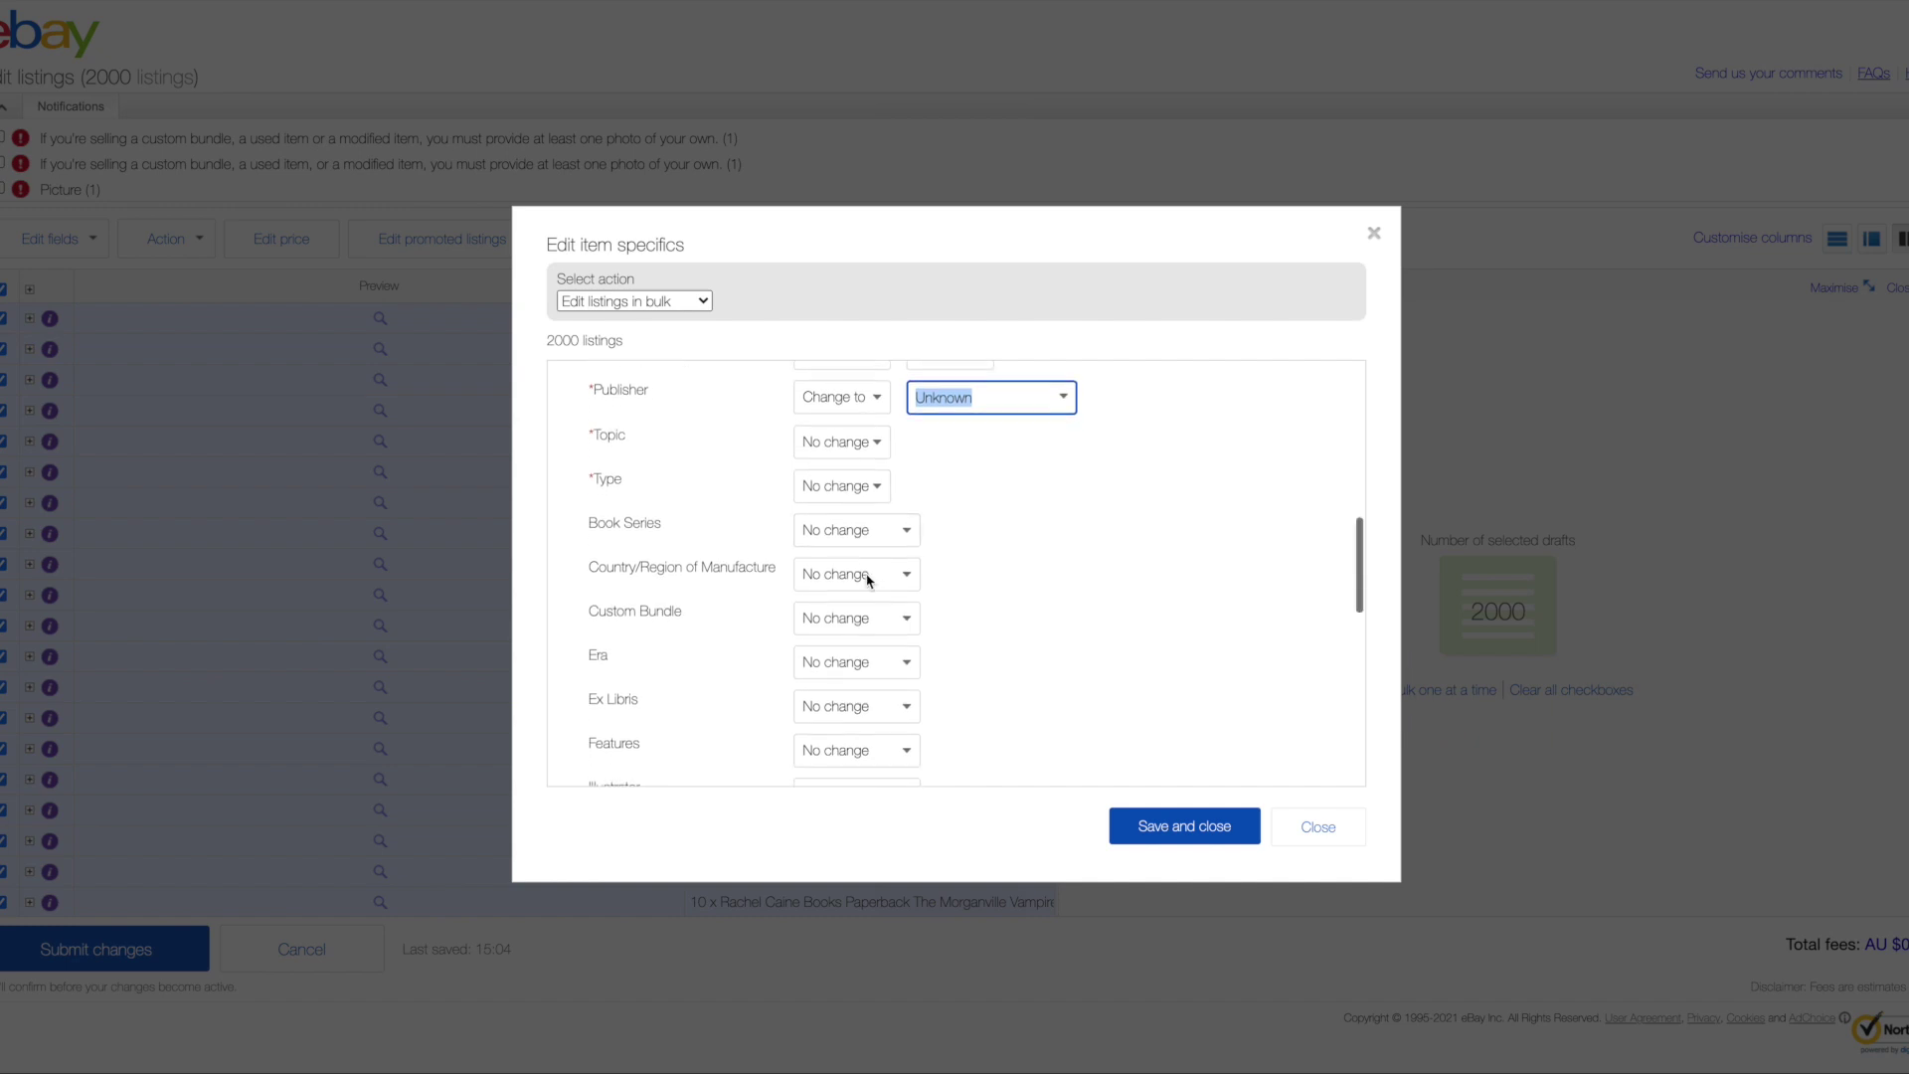
{"action": "scroll", "coordinate": [866, 557], "scroll_direction": "down", "scroll_amount": 1}
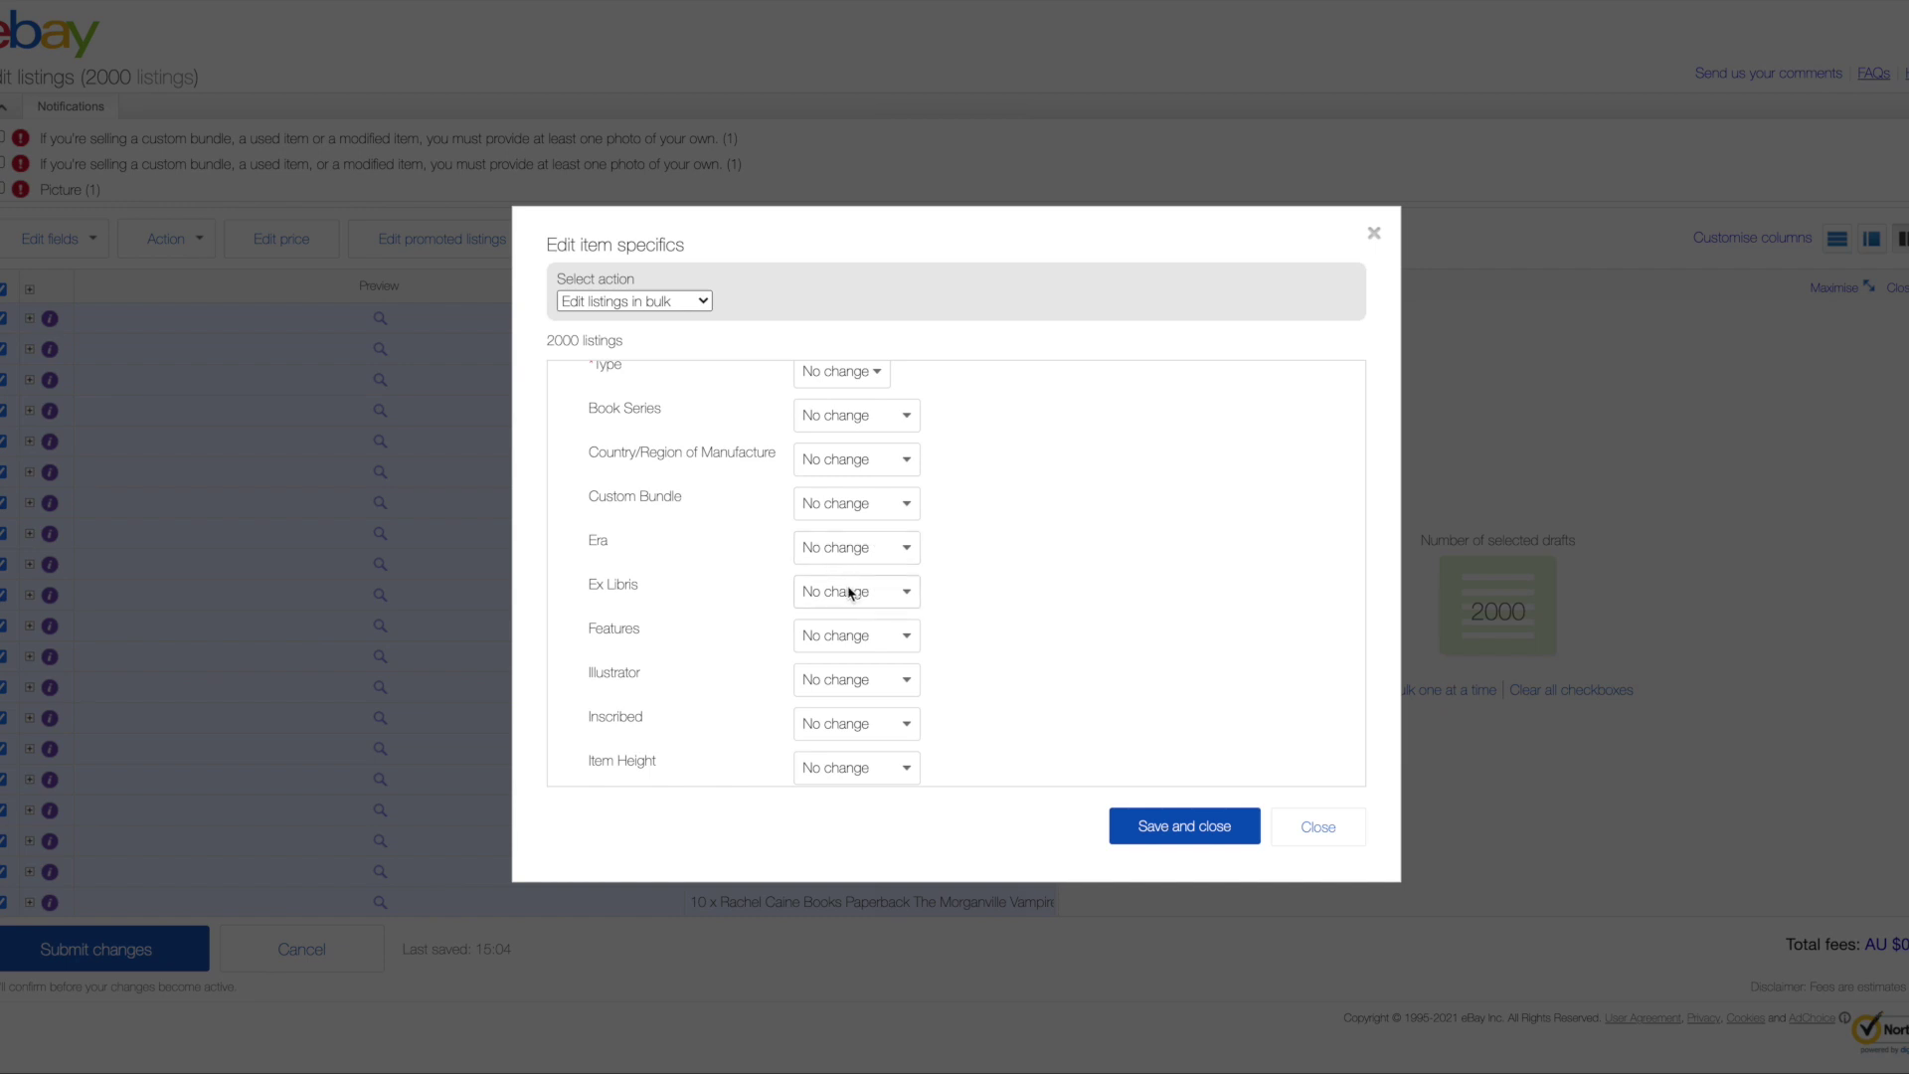
Set Country/Region of Manufacture to 'Change to' Unknown
{"action": "scroll", "coordinate": [855, 588], "scroll_direction": "down", "scroll_amount": 1}
{"action": "scroll", "coordinate": [853, 589], "scroll_direction": "up", "scroll_amount": 1}
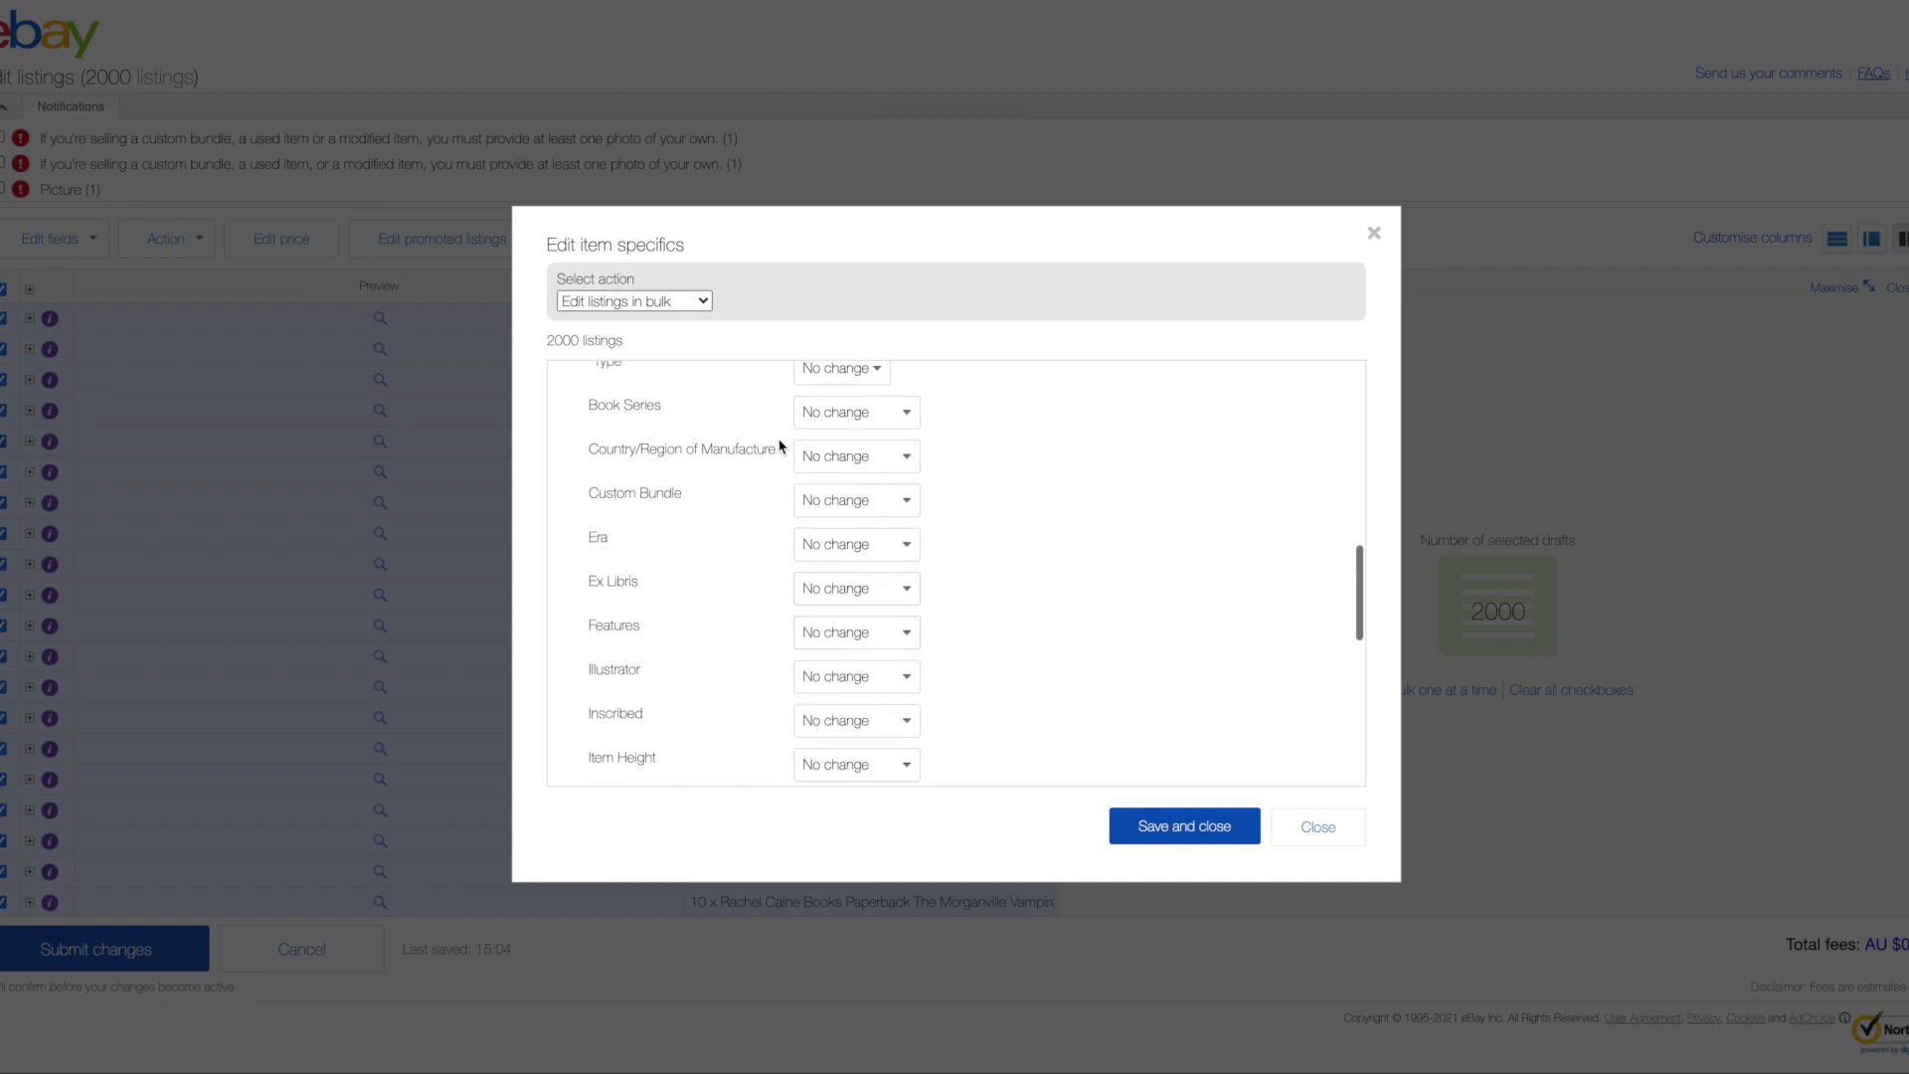
{"action": "left_click", "coordinate": [900, 459]}
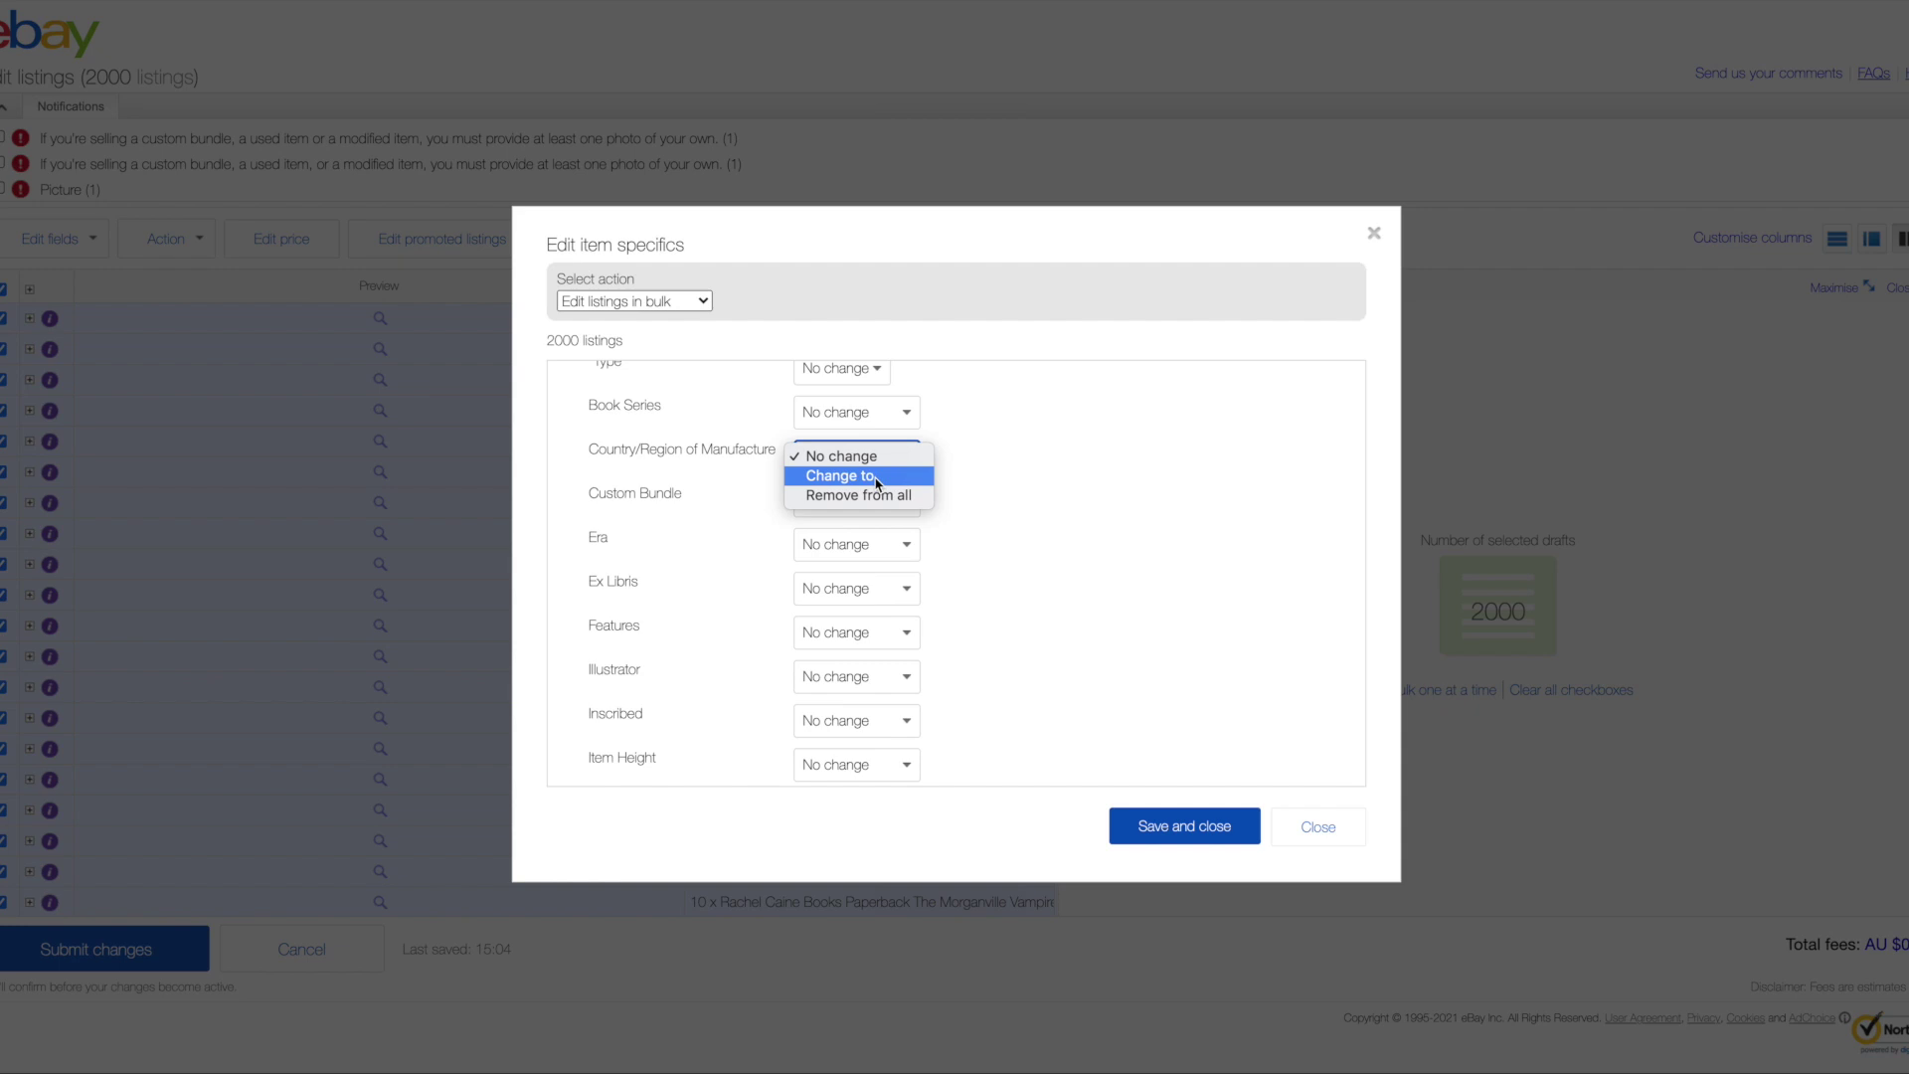
{"action": "left_click", "coordinate": [873, 478]}
{"action": "left_click", "coordinate": [952, 473]}
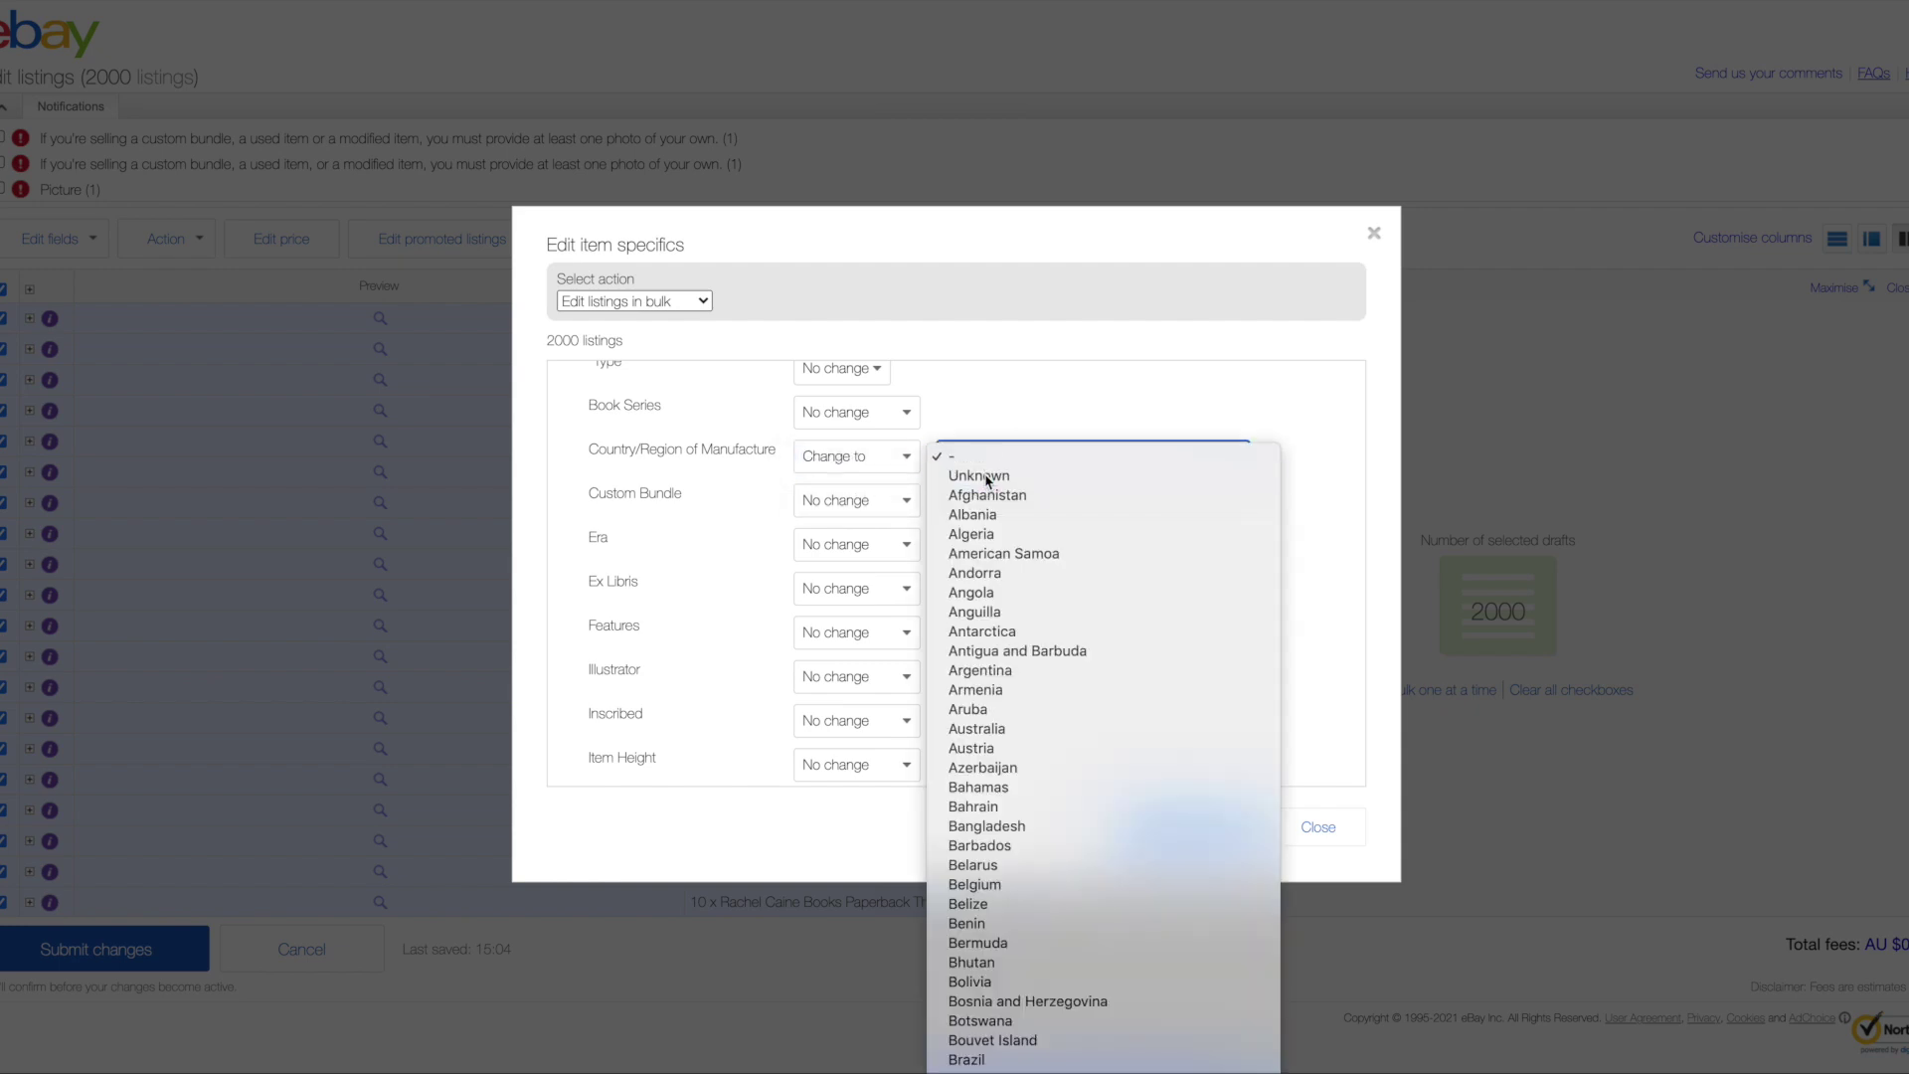
{"action": "left_click", "coordinate": [988, 480]}
{"action": "scroll", "coordinate": [818, 550], "scroll_direction": "down", "scroll_amount": 3}
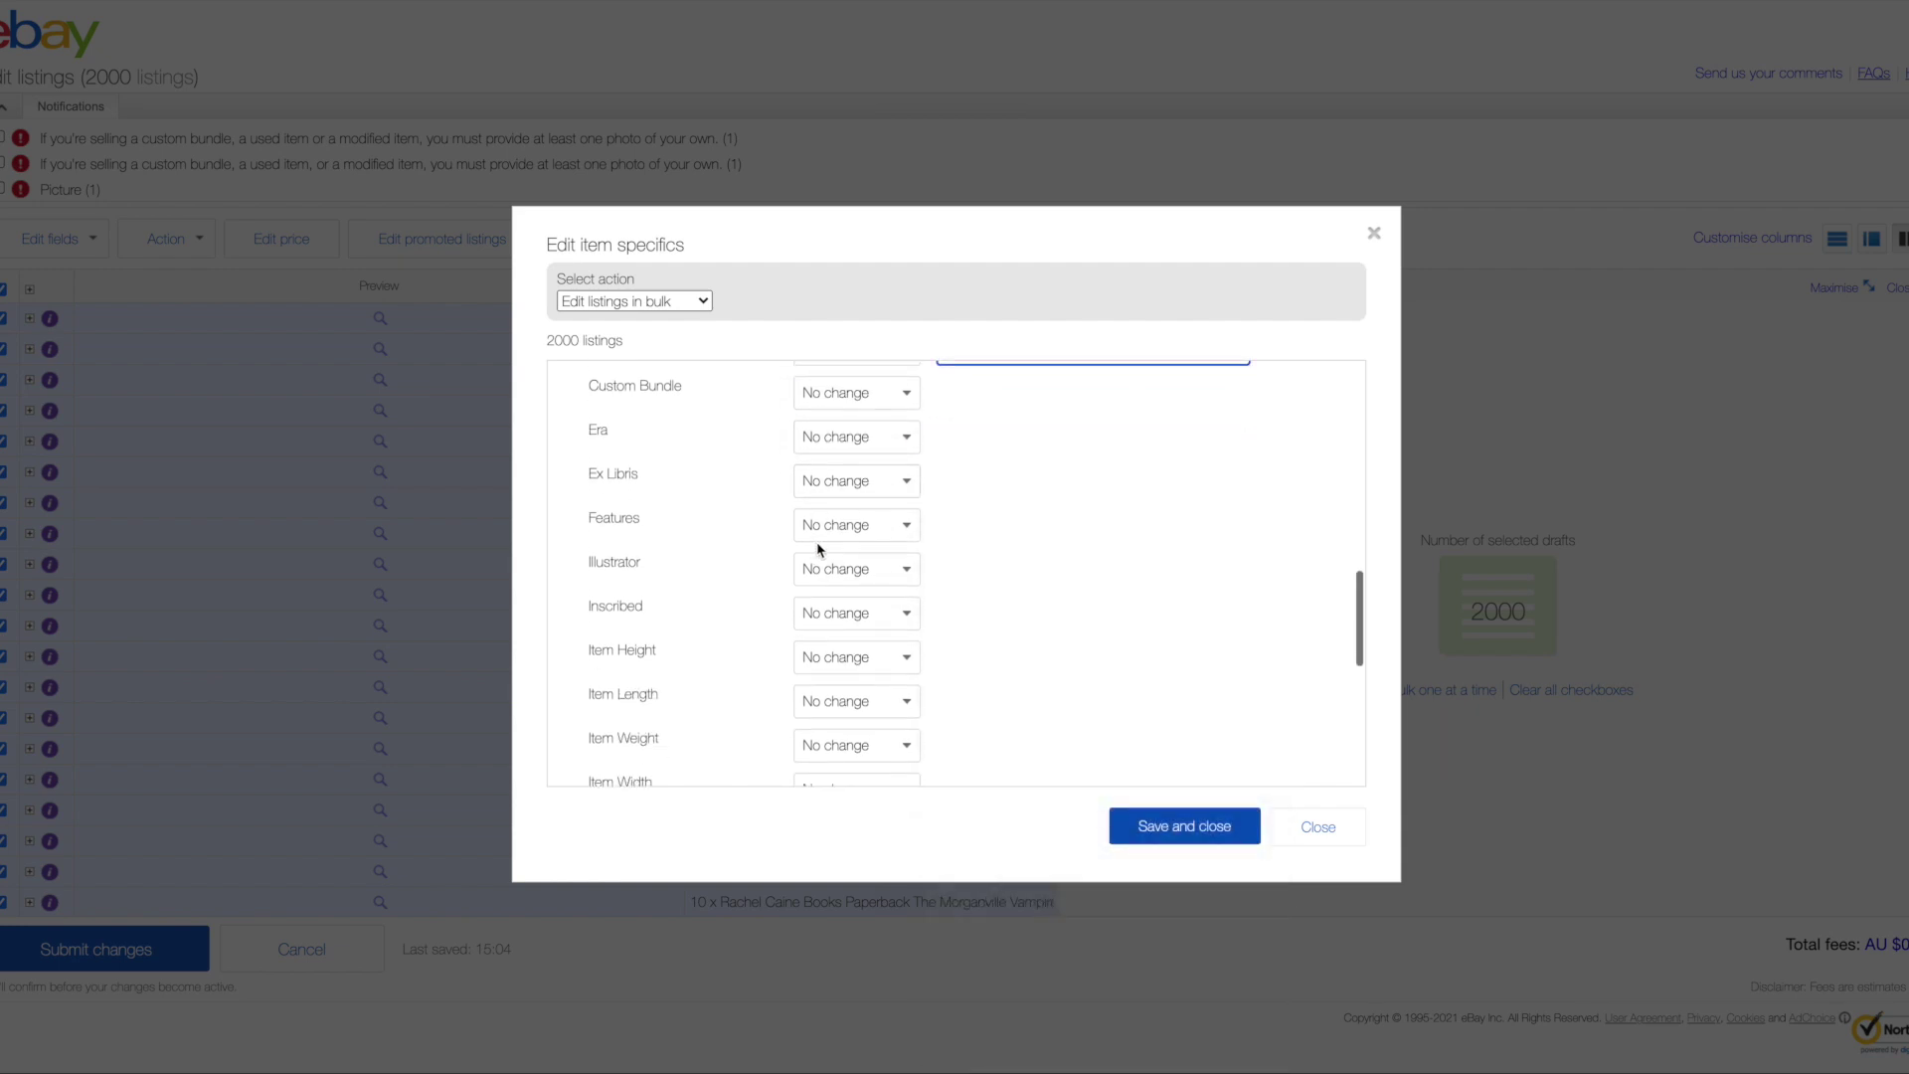
{"action": "scroll", "coordinate": [770, 561], "scroll_direction": "down", "scroll_amount": 1}
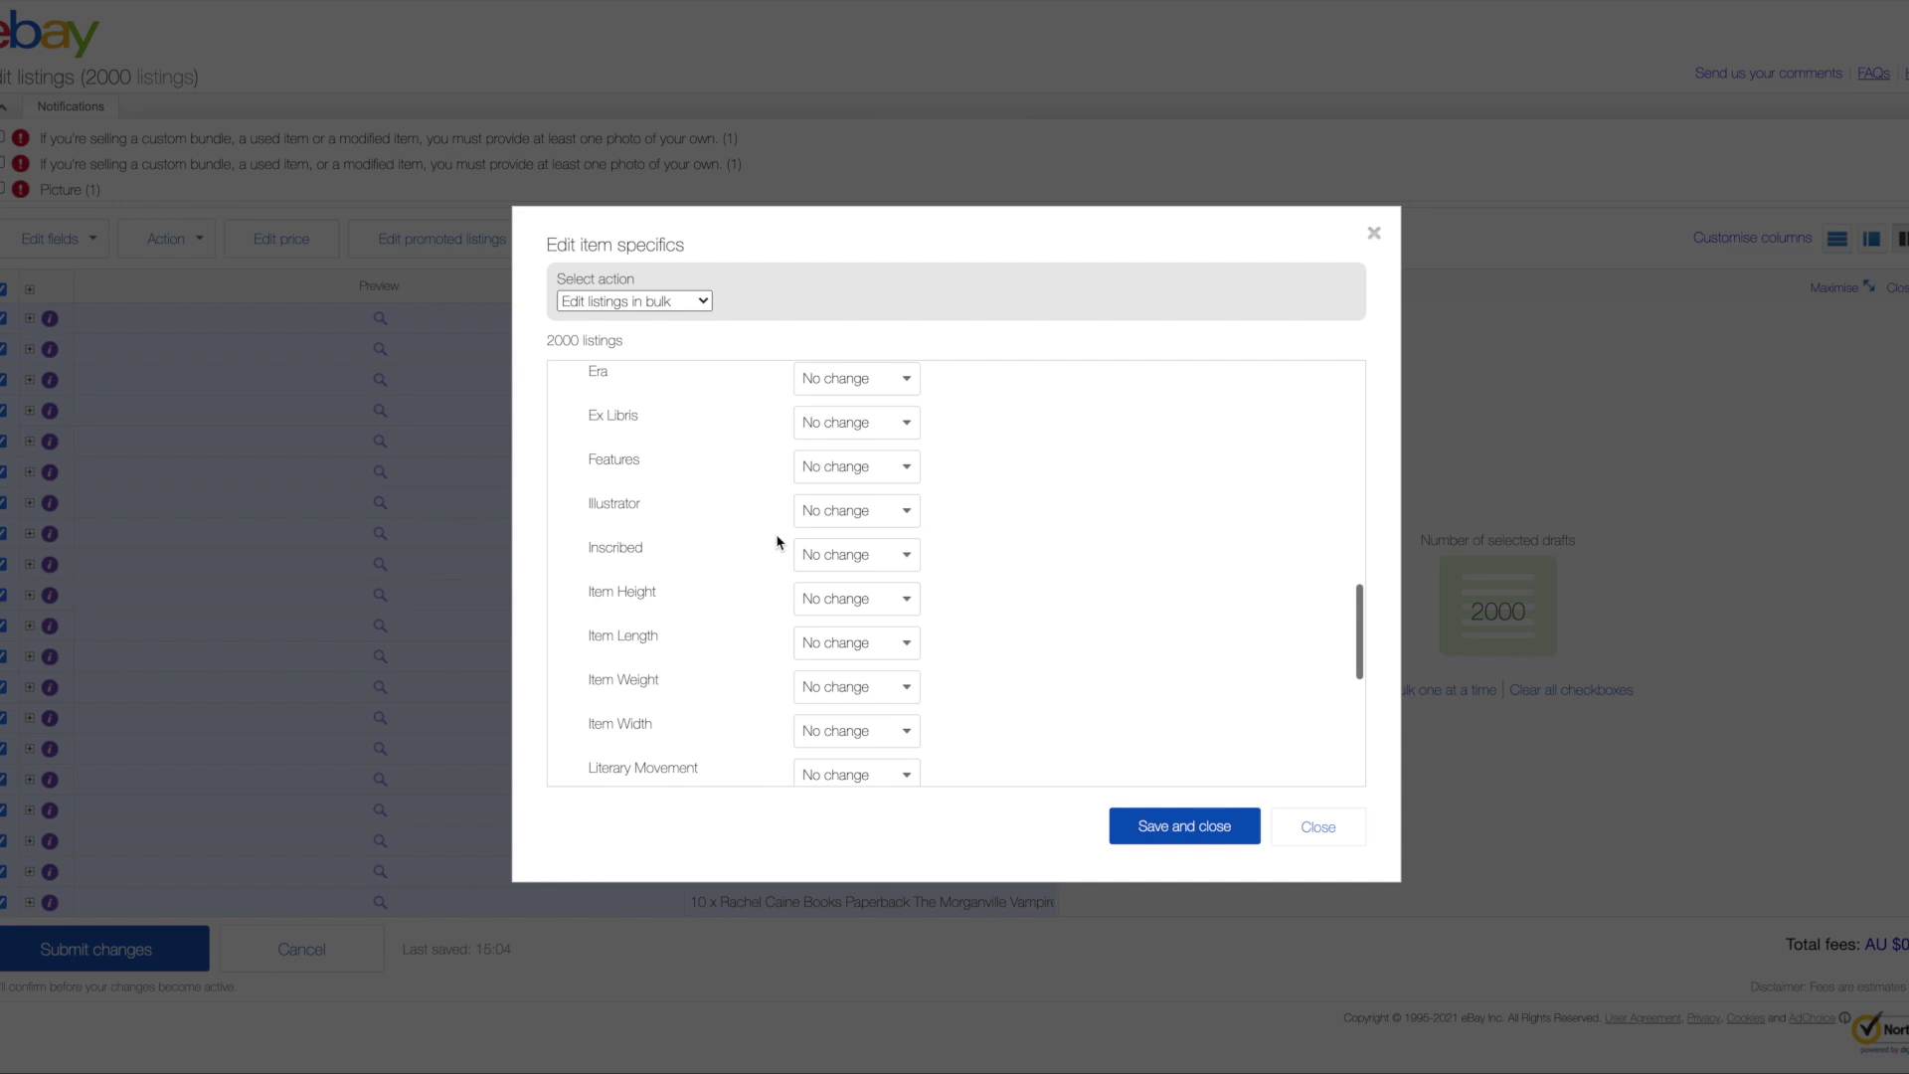
Set Illustrator to 'Change to' and add Unknown as its checked value
{"action": "left_click", "coordinate": [908, 513]}
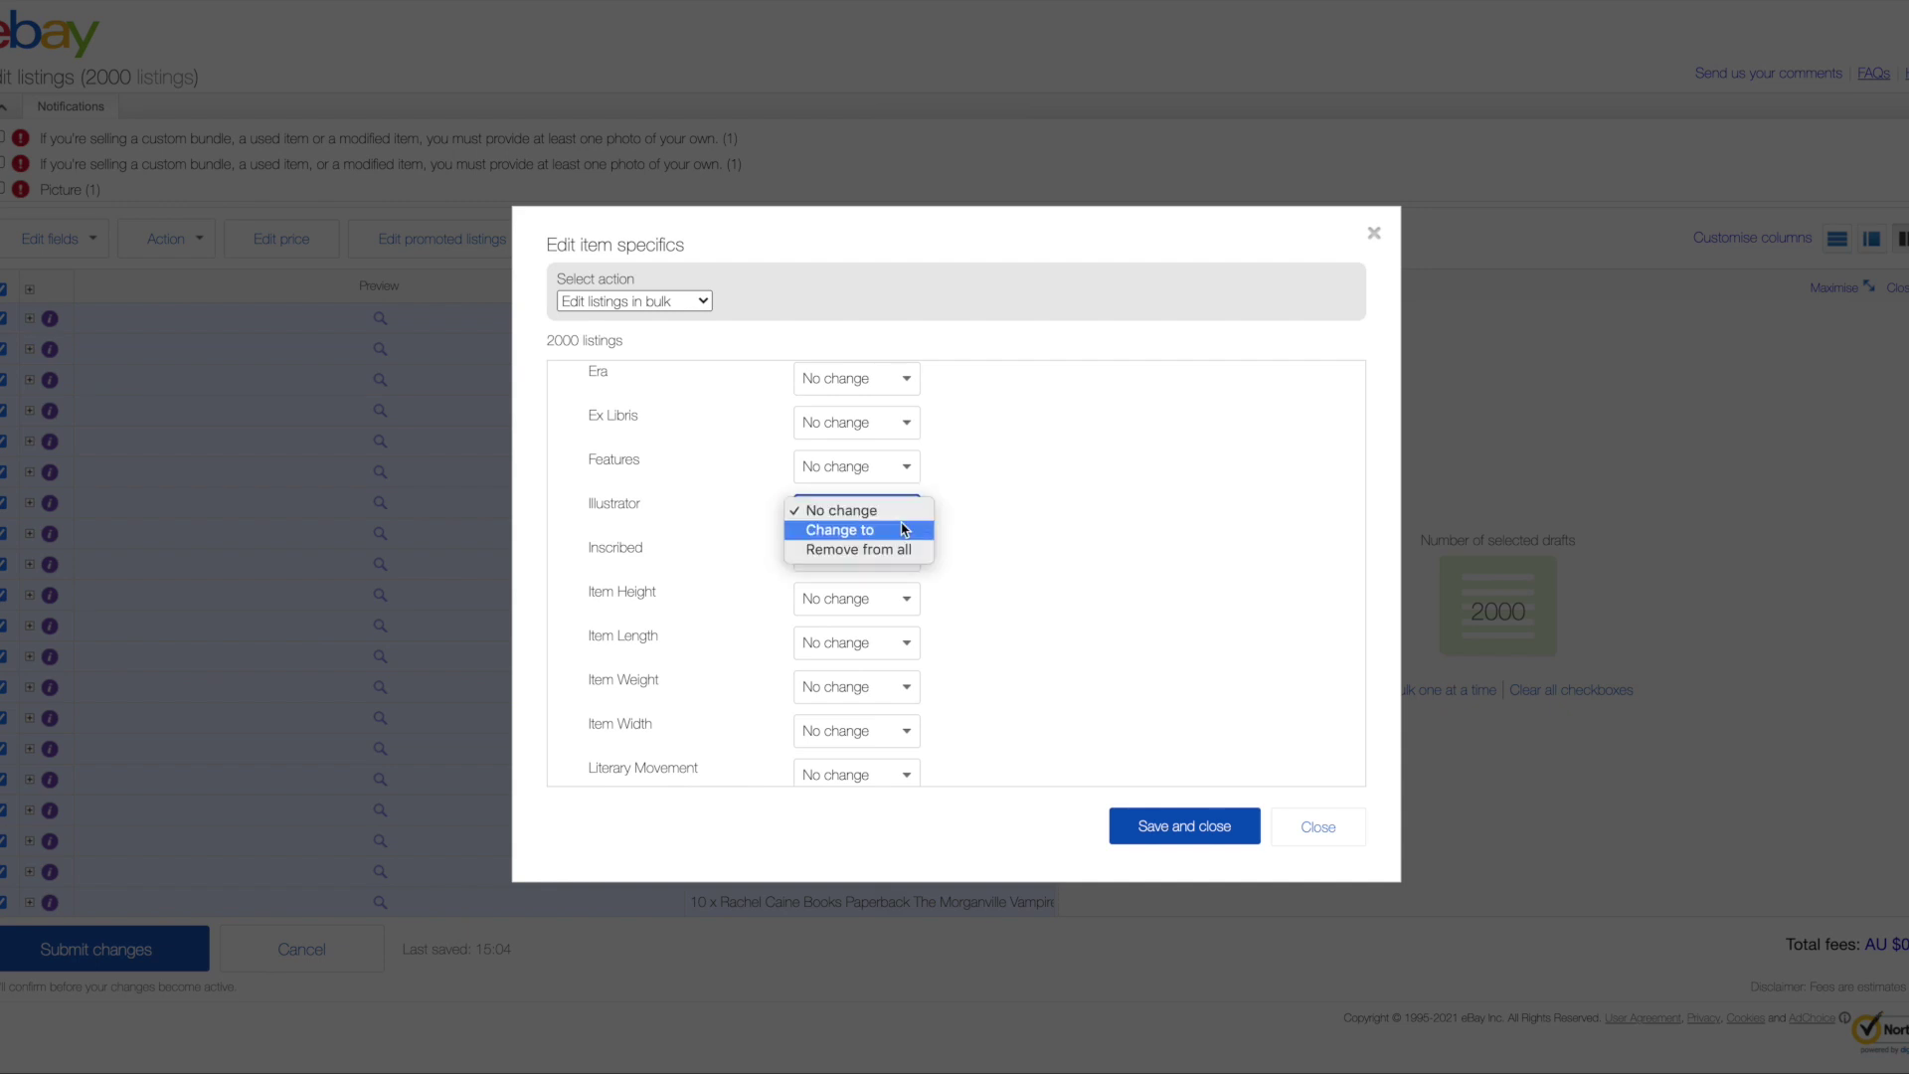
{"action": "left_click", "coordinate": [920, 531]}
{"action": "scroll", "coordinate": [806, 767], "scroll_direction": "down", "scroll_amount": 2}
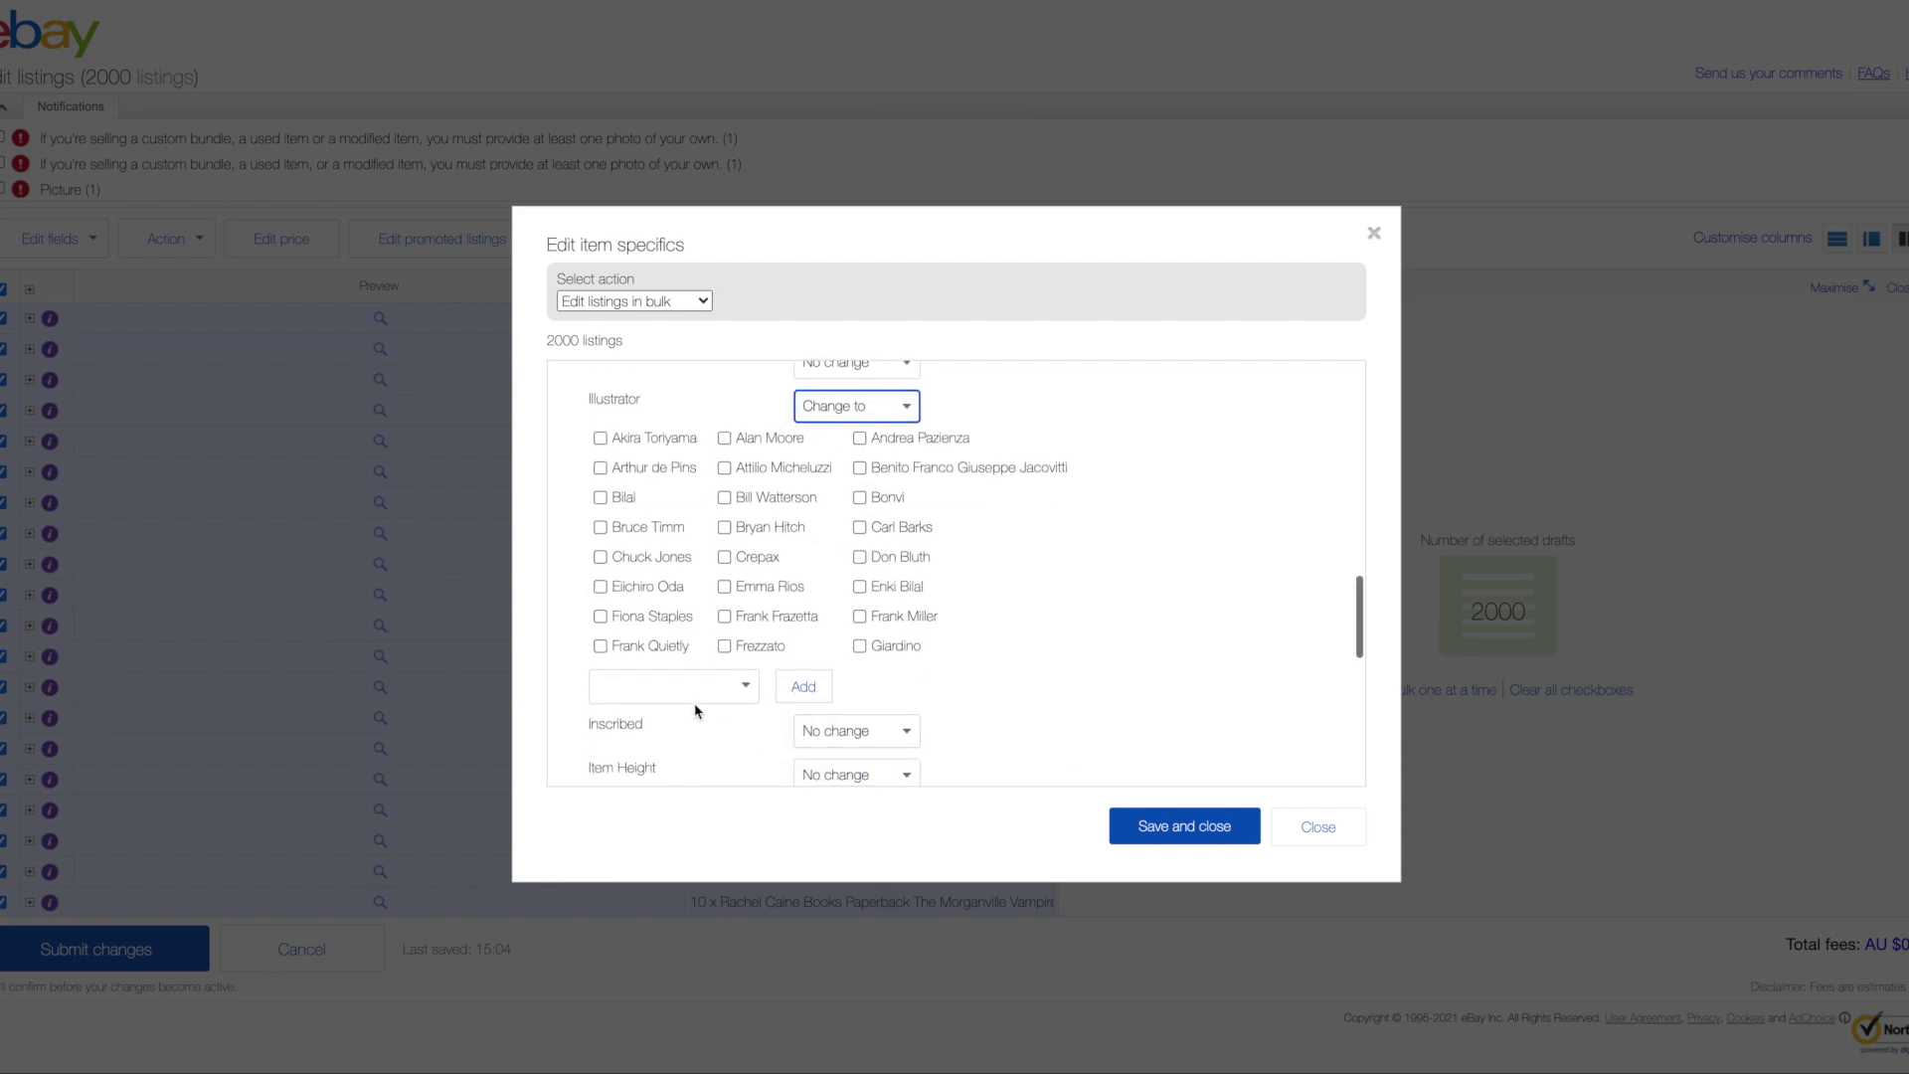
{"action": "left_click", "coordinate": [686, 688]}
{"action": "type", "text": "Unknown"}
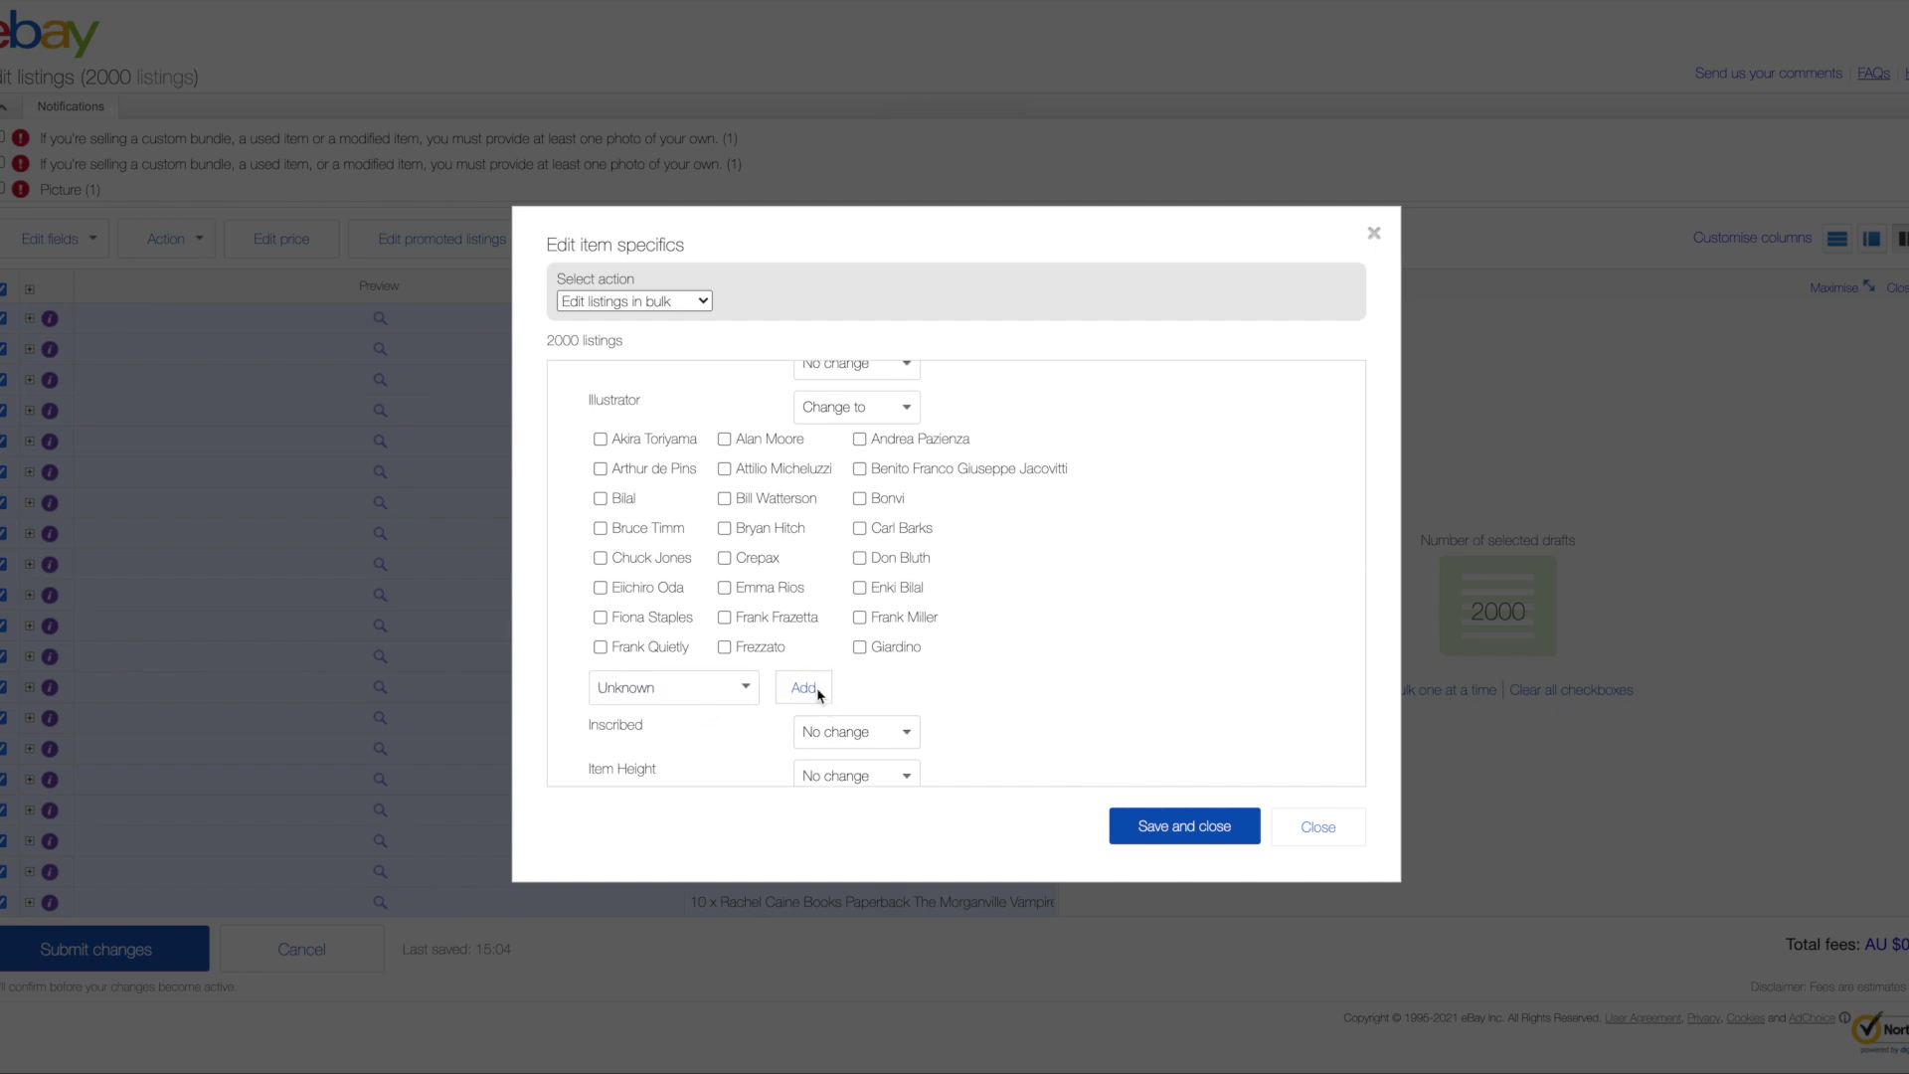
{"action": "left_click", "coordinate": [804, 688]}
{"action": "scroll", "coordinate": [888, 666], "scroll_direction": "down", "scroll_amount": 5}
{"action": "scroll", "coordinate": [890, 665], "scroll_direction": "down", "scroll_amount": 3}
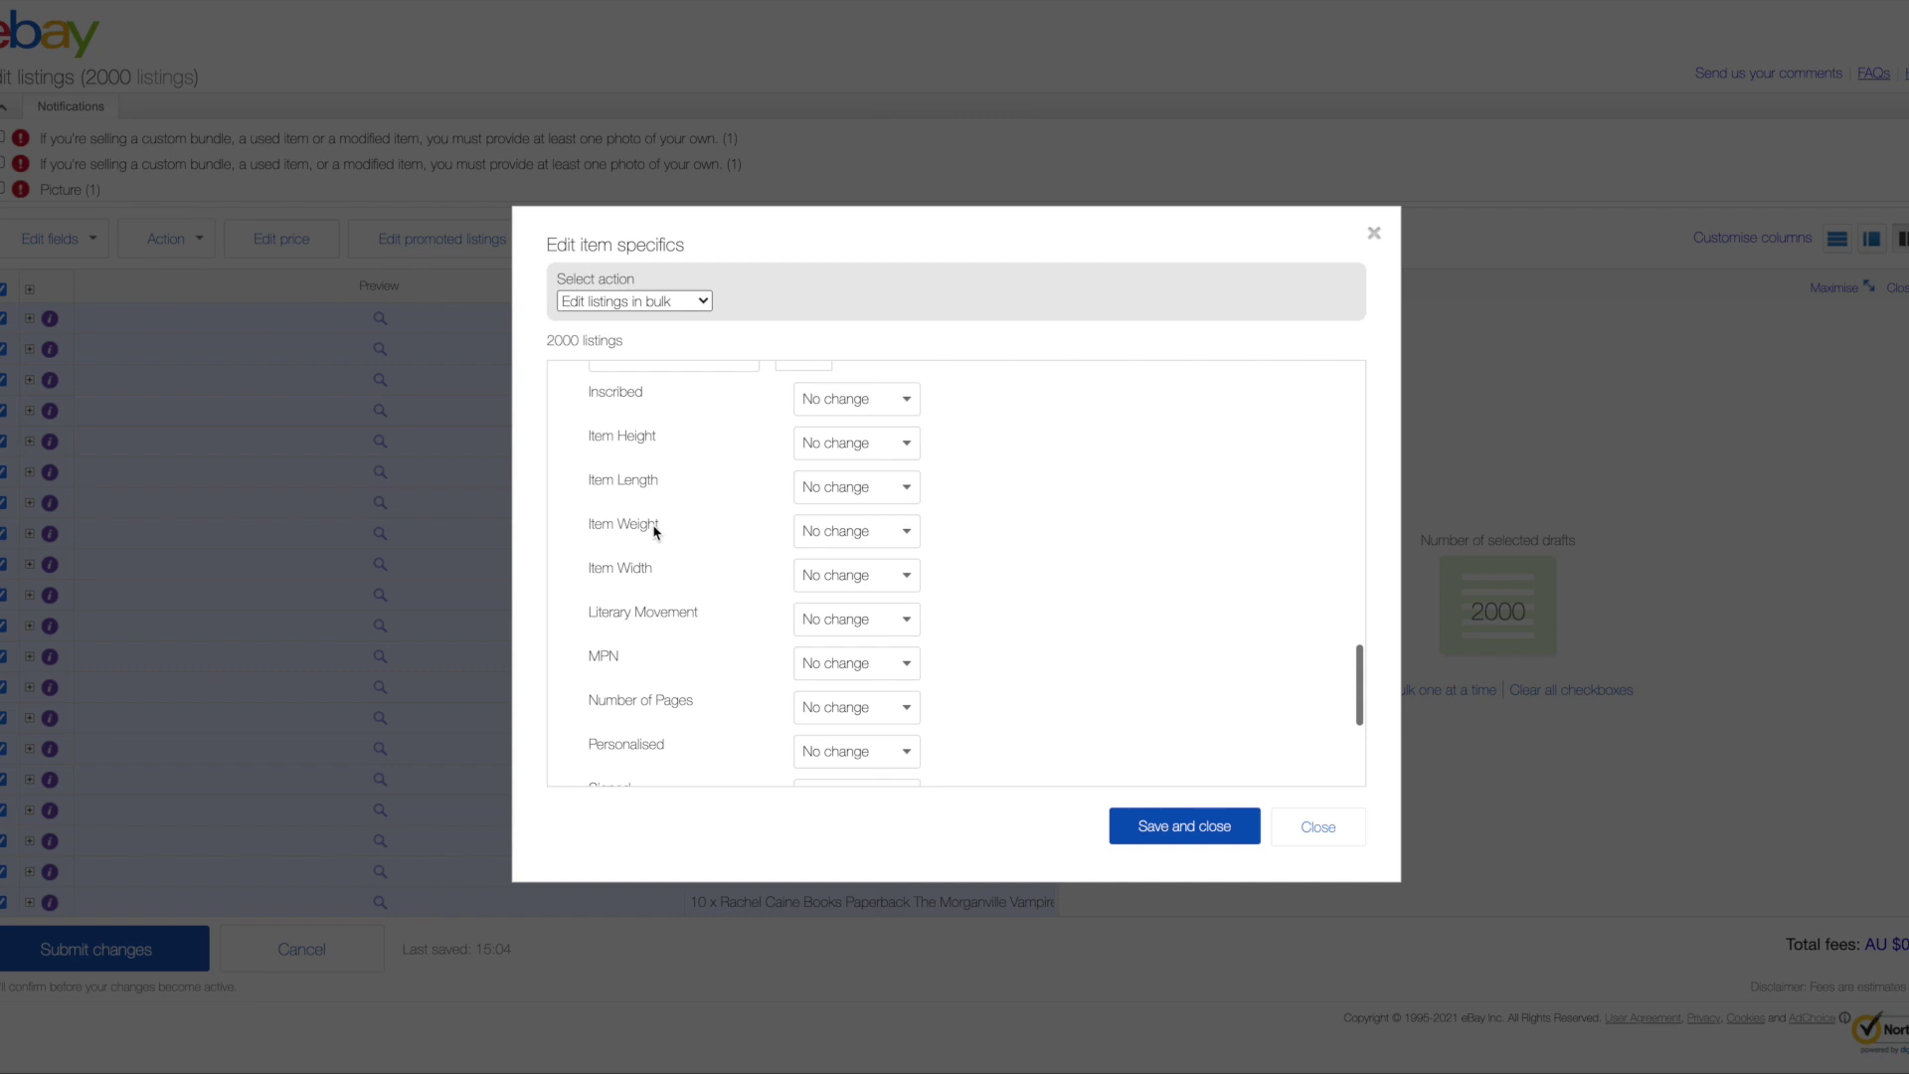
Switch Item Height, Item Length, Item Weight and Item Width to 'Change to' Unknown
{"action": "left_click", "coordinate": [880, 445]}
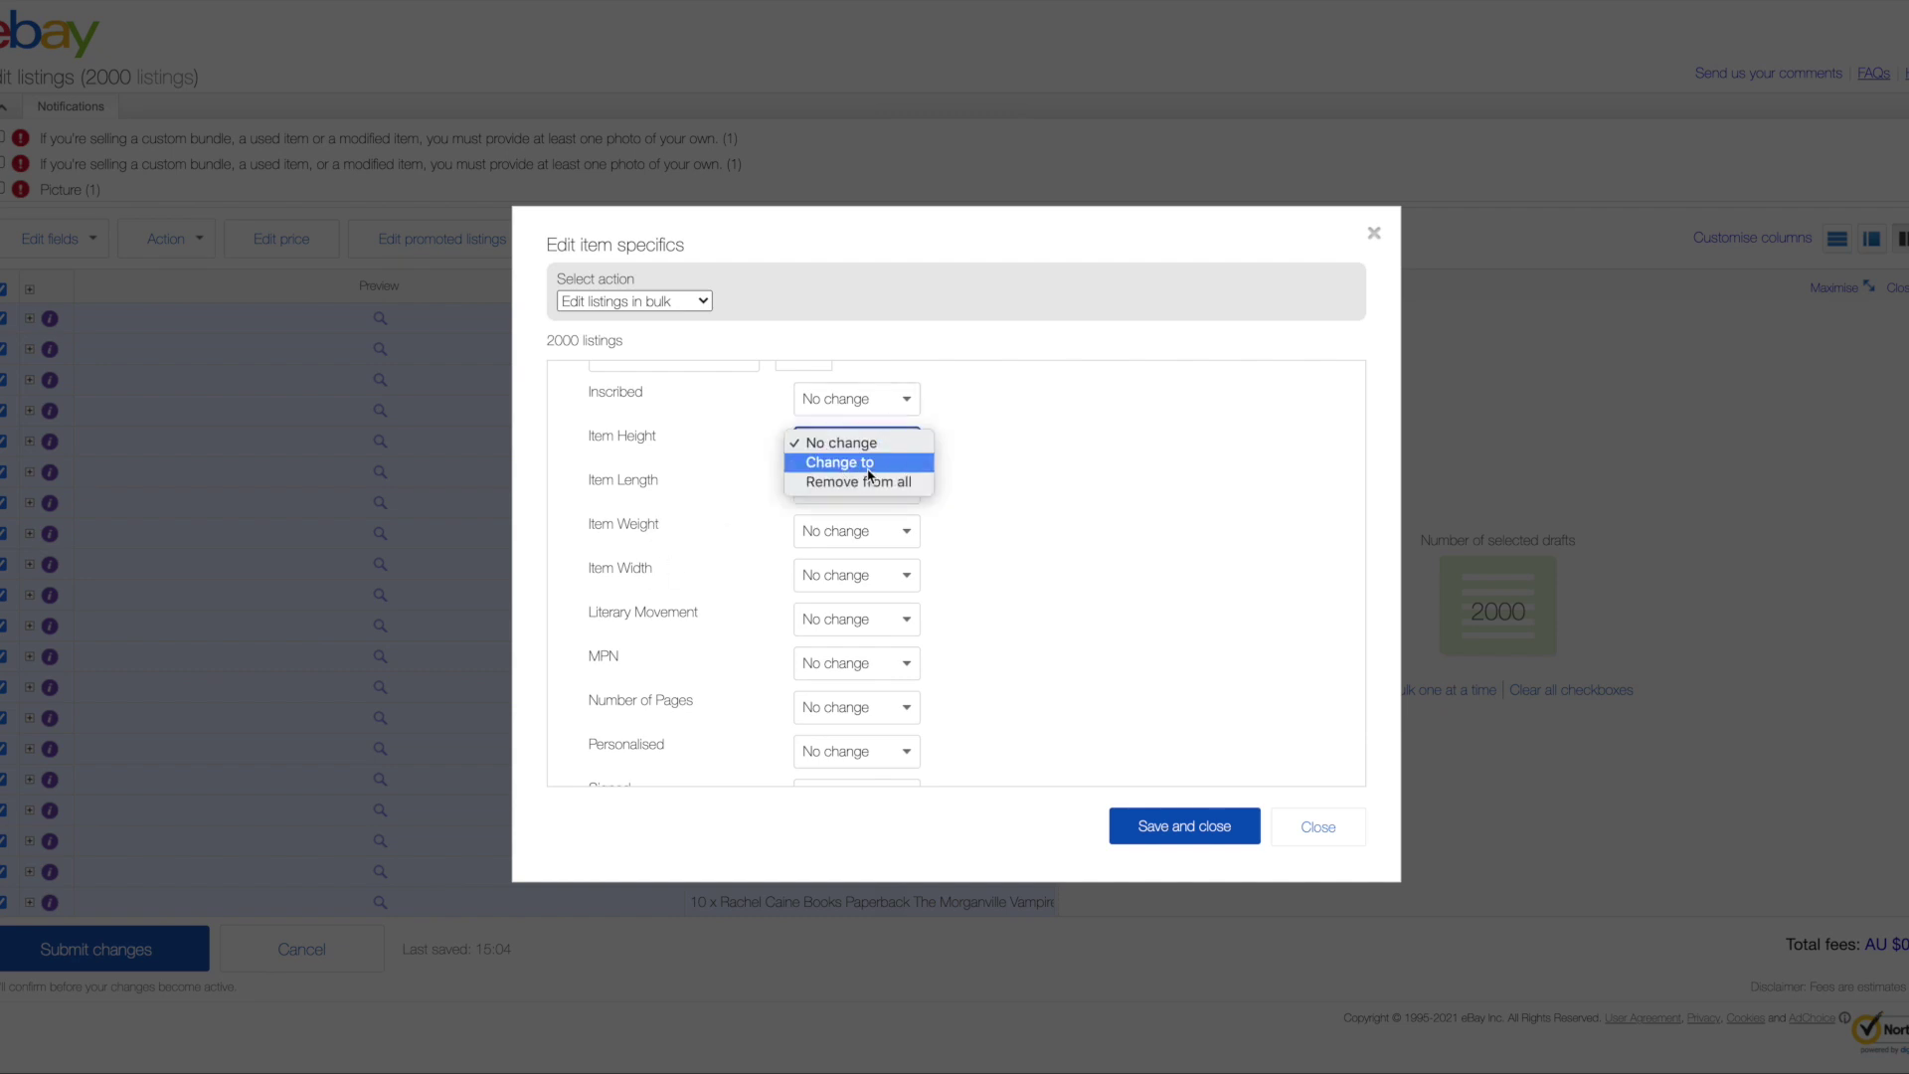
{"action": "left_click", "coordinate": [895, 464]}
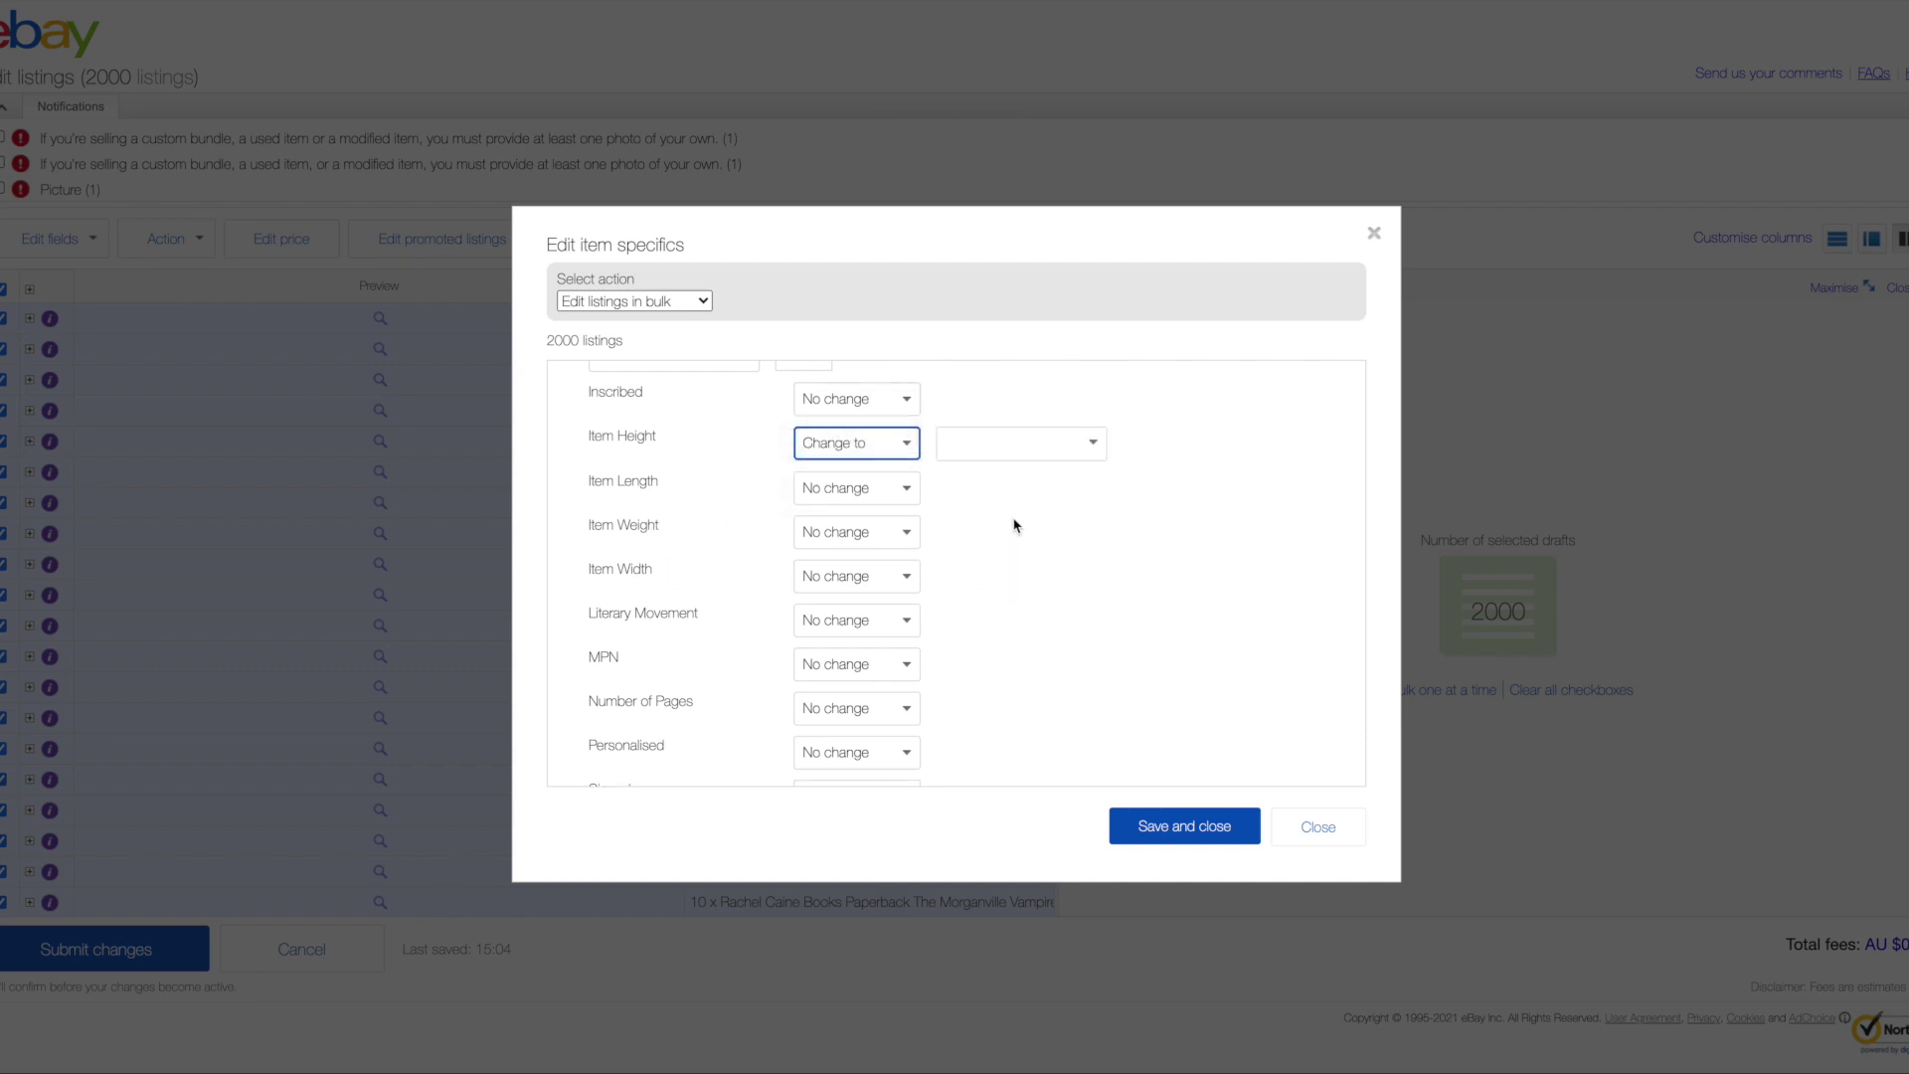
{"action": "left_click", "coordinate": [910, 486]}
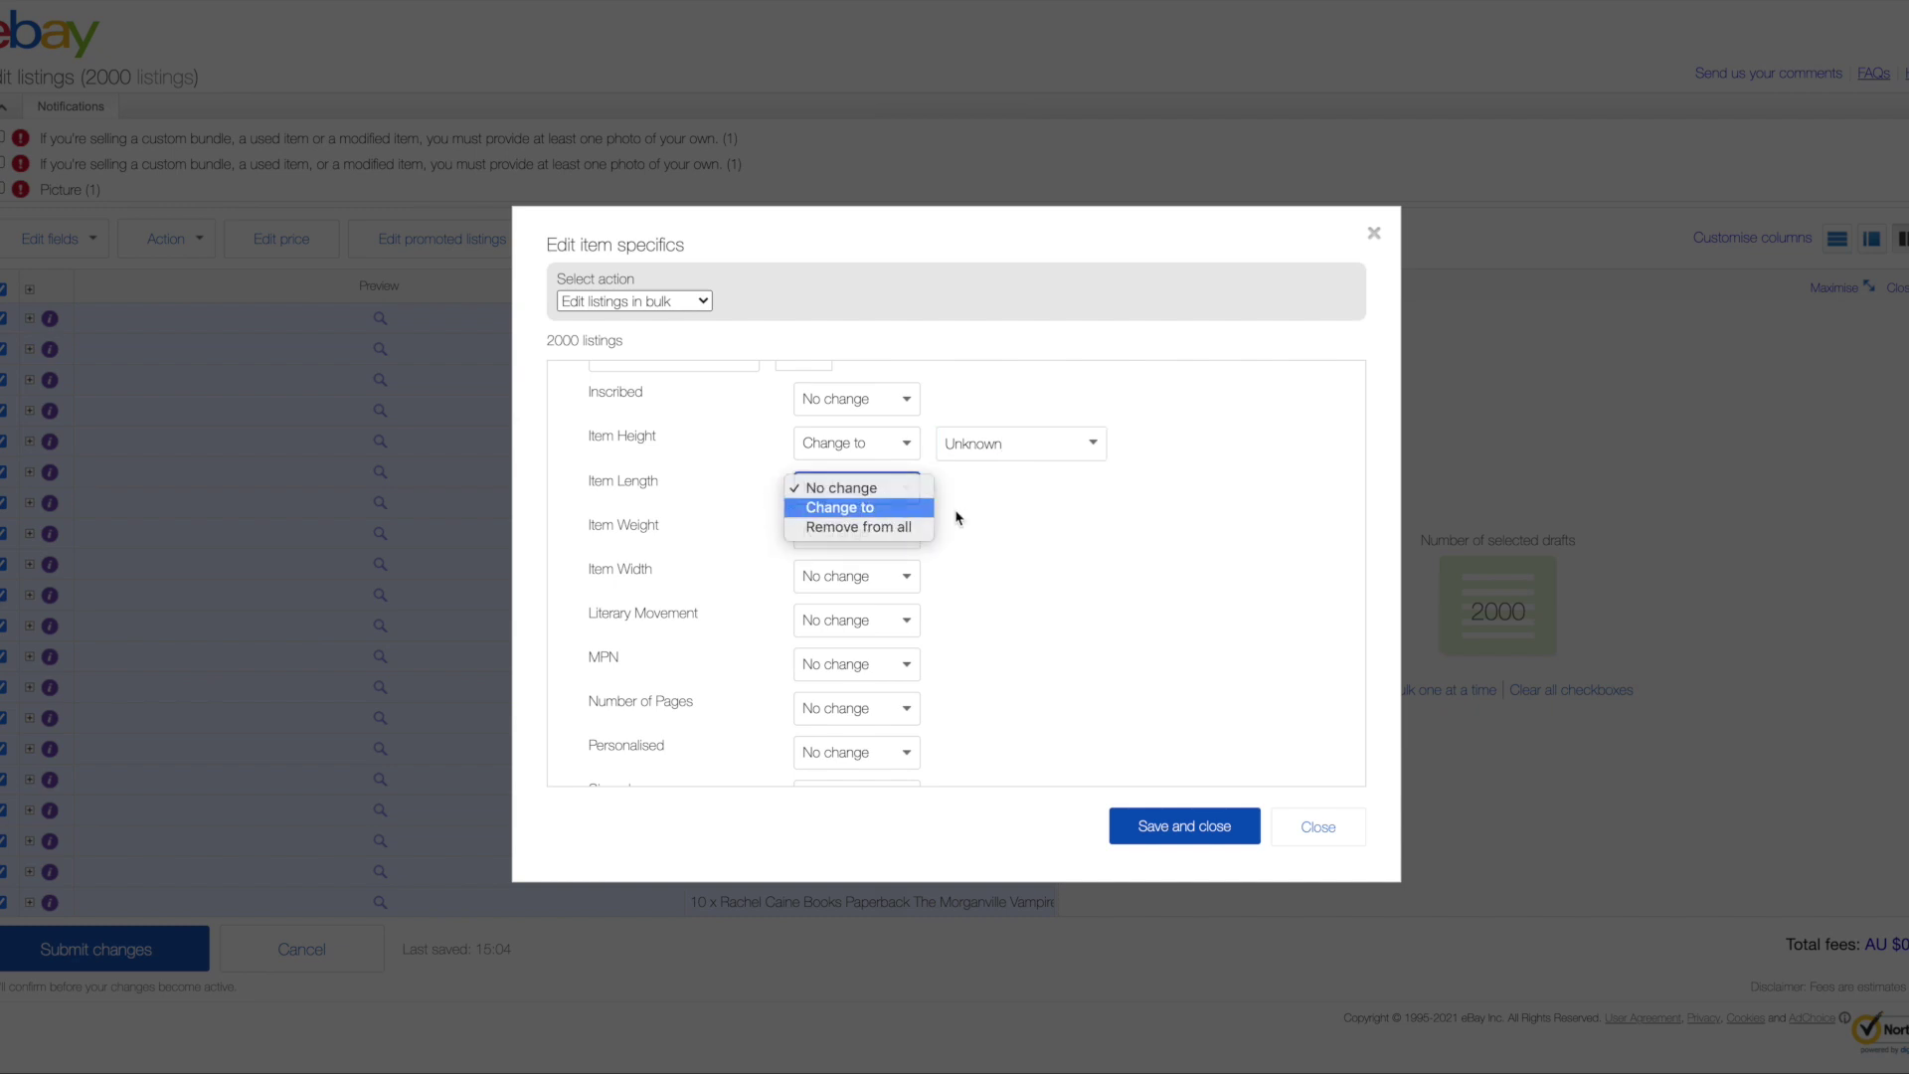
{"action": "left_click", "coordinate": [935, 509]}
{"action": "left_click", "coordinate": [880, 537]}
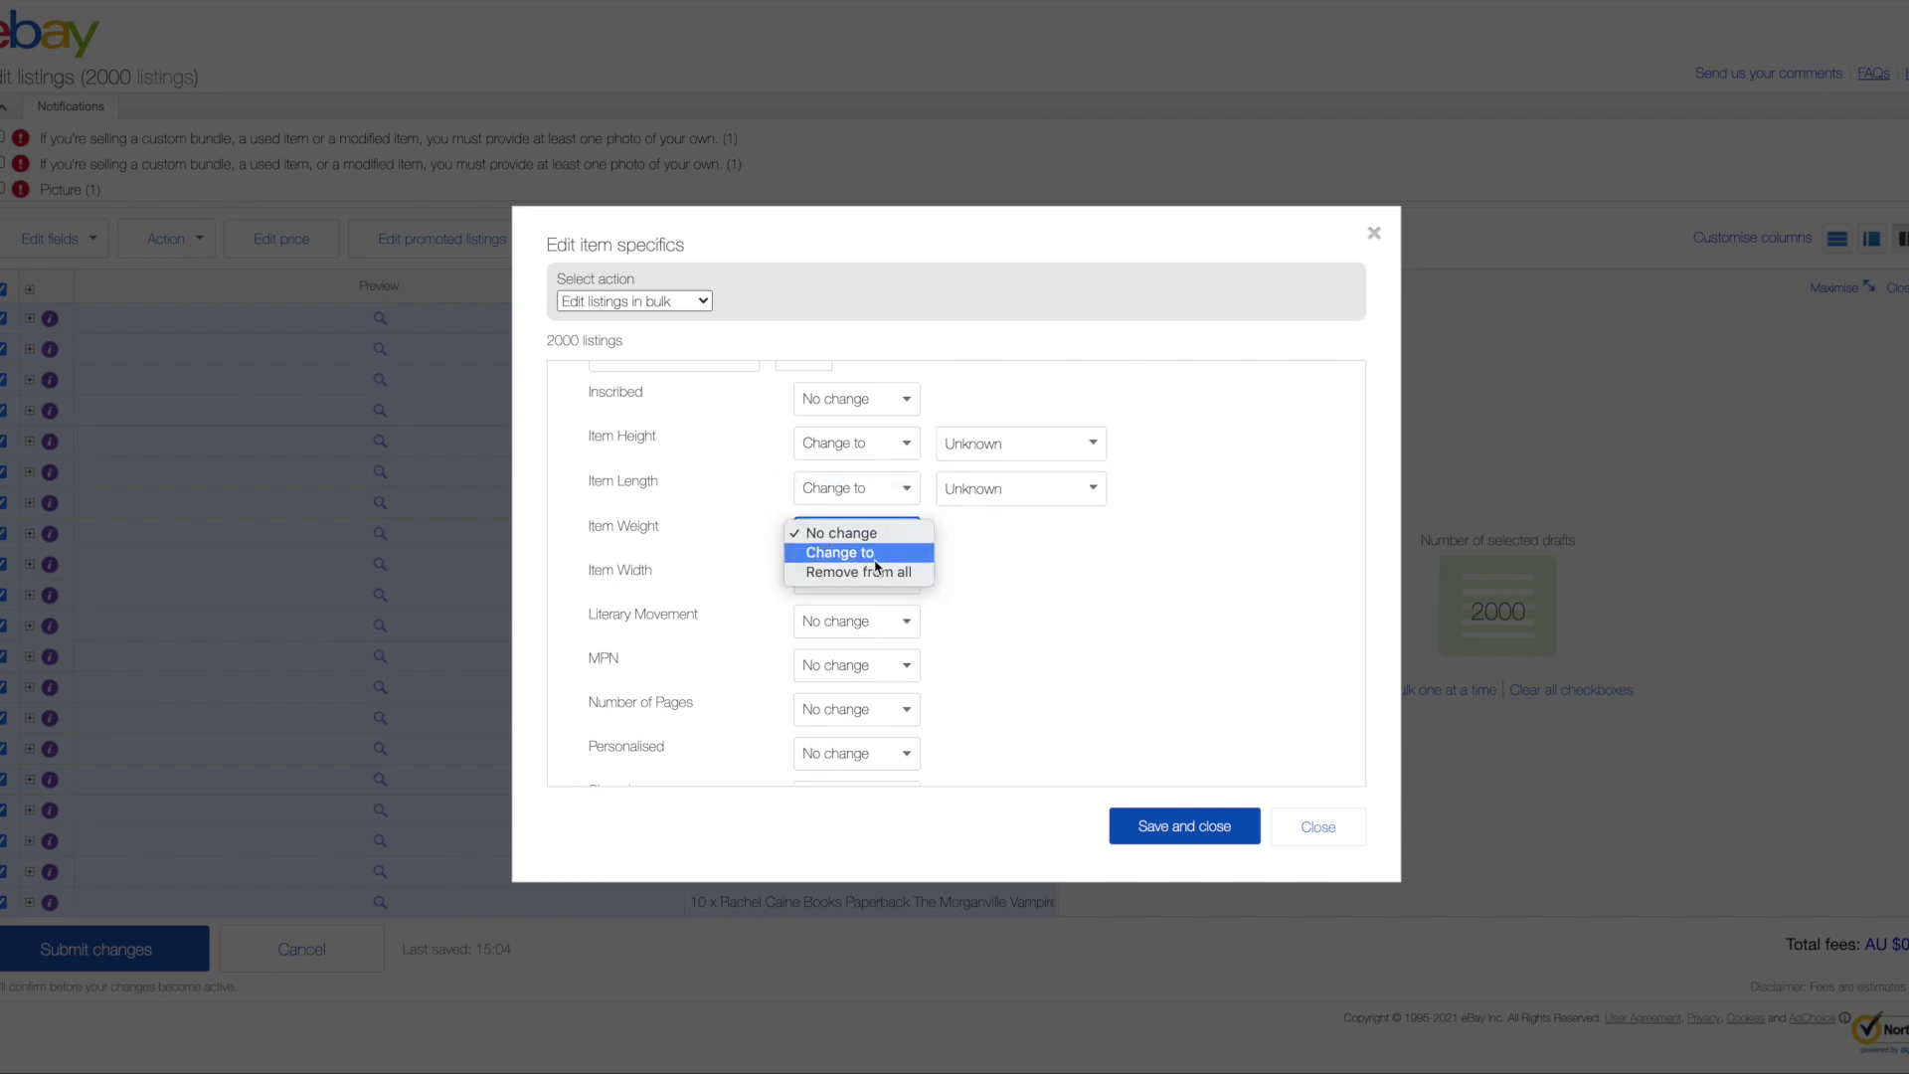
{"action": "left_click", "coordinate": [875, 555]}
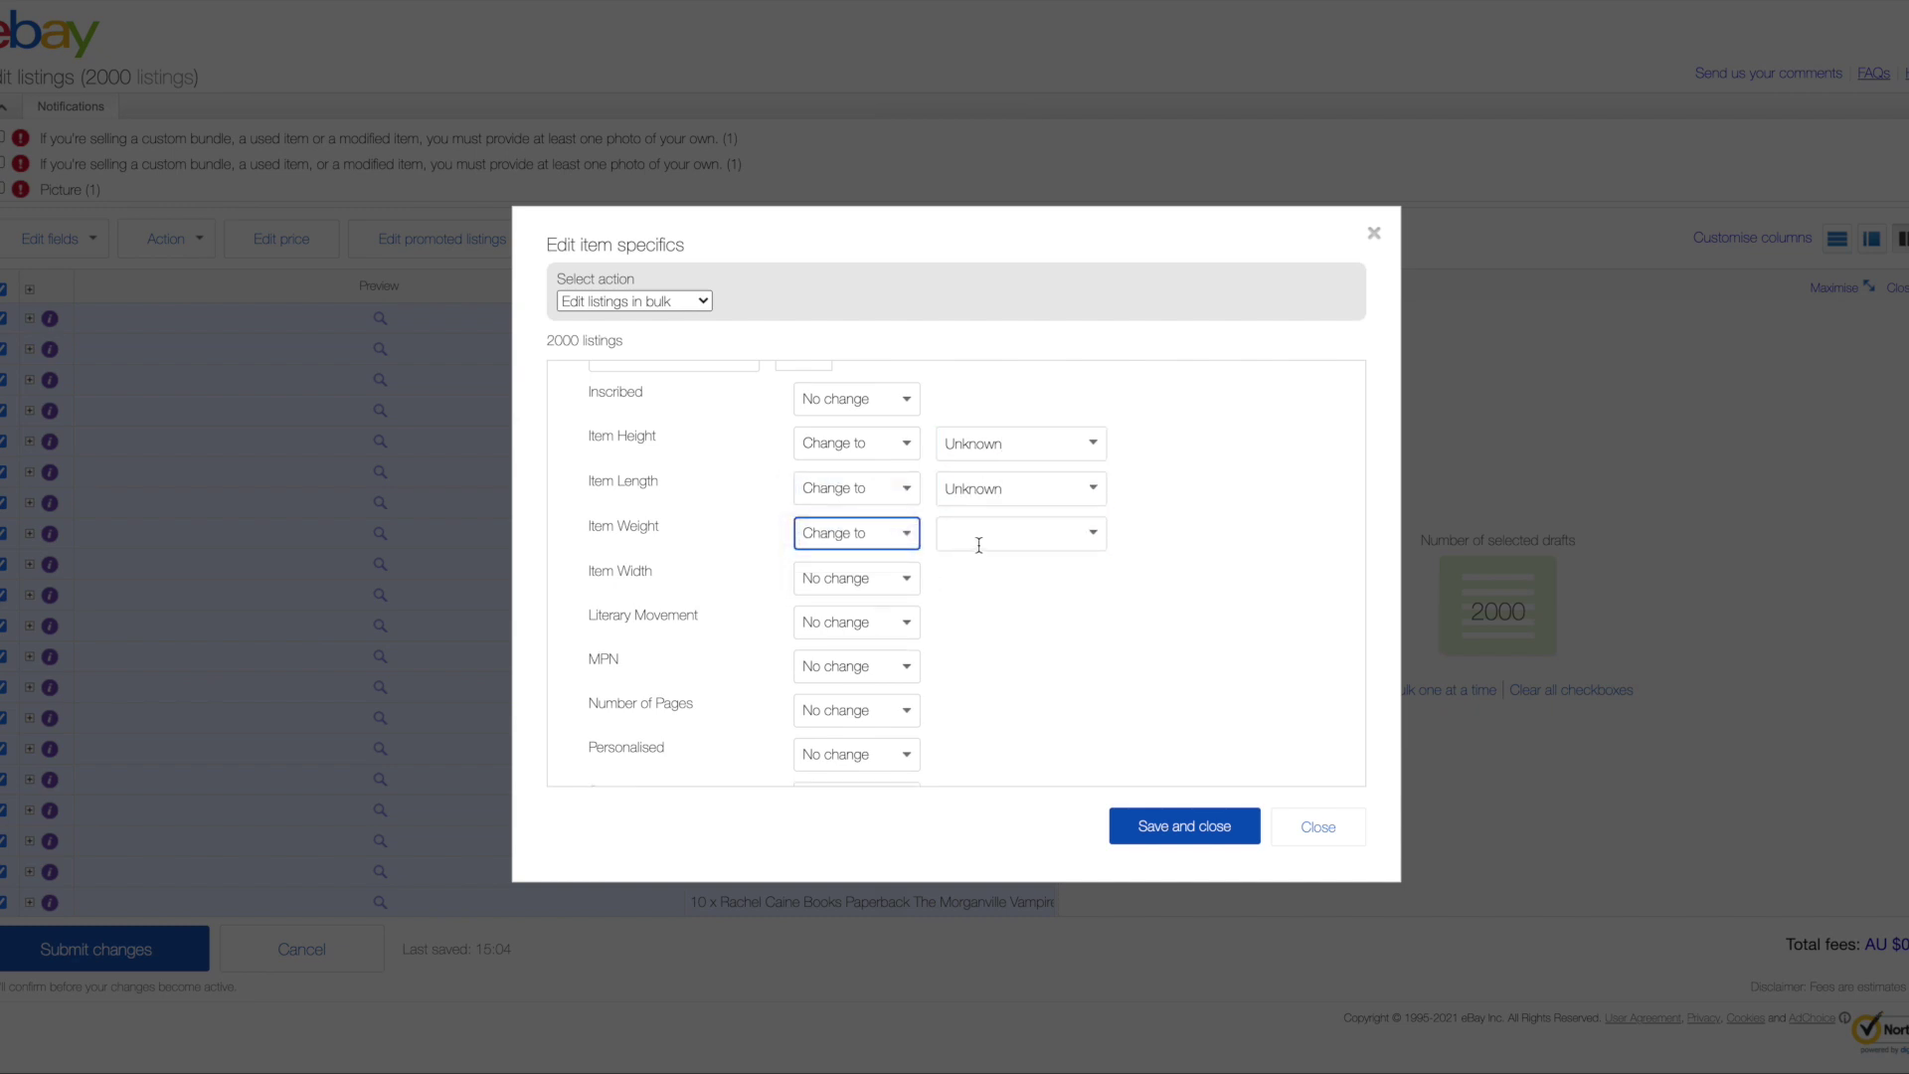
{"action": "left_click", "coordinate": [880, 581]}
{"action": "left_click", "coordinate": [900, 597]}
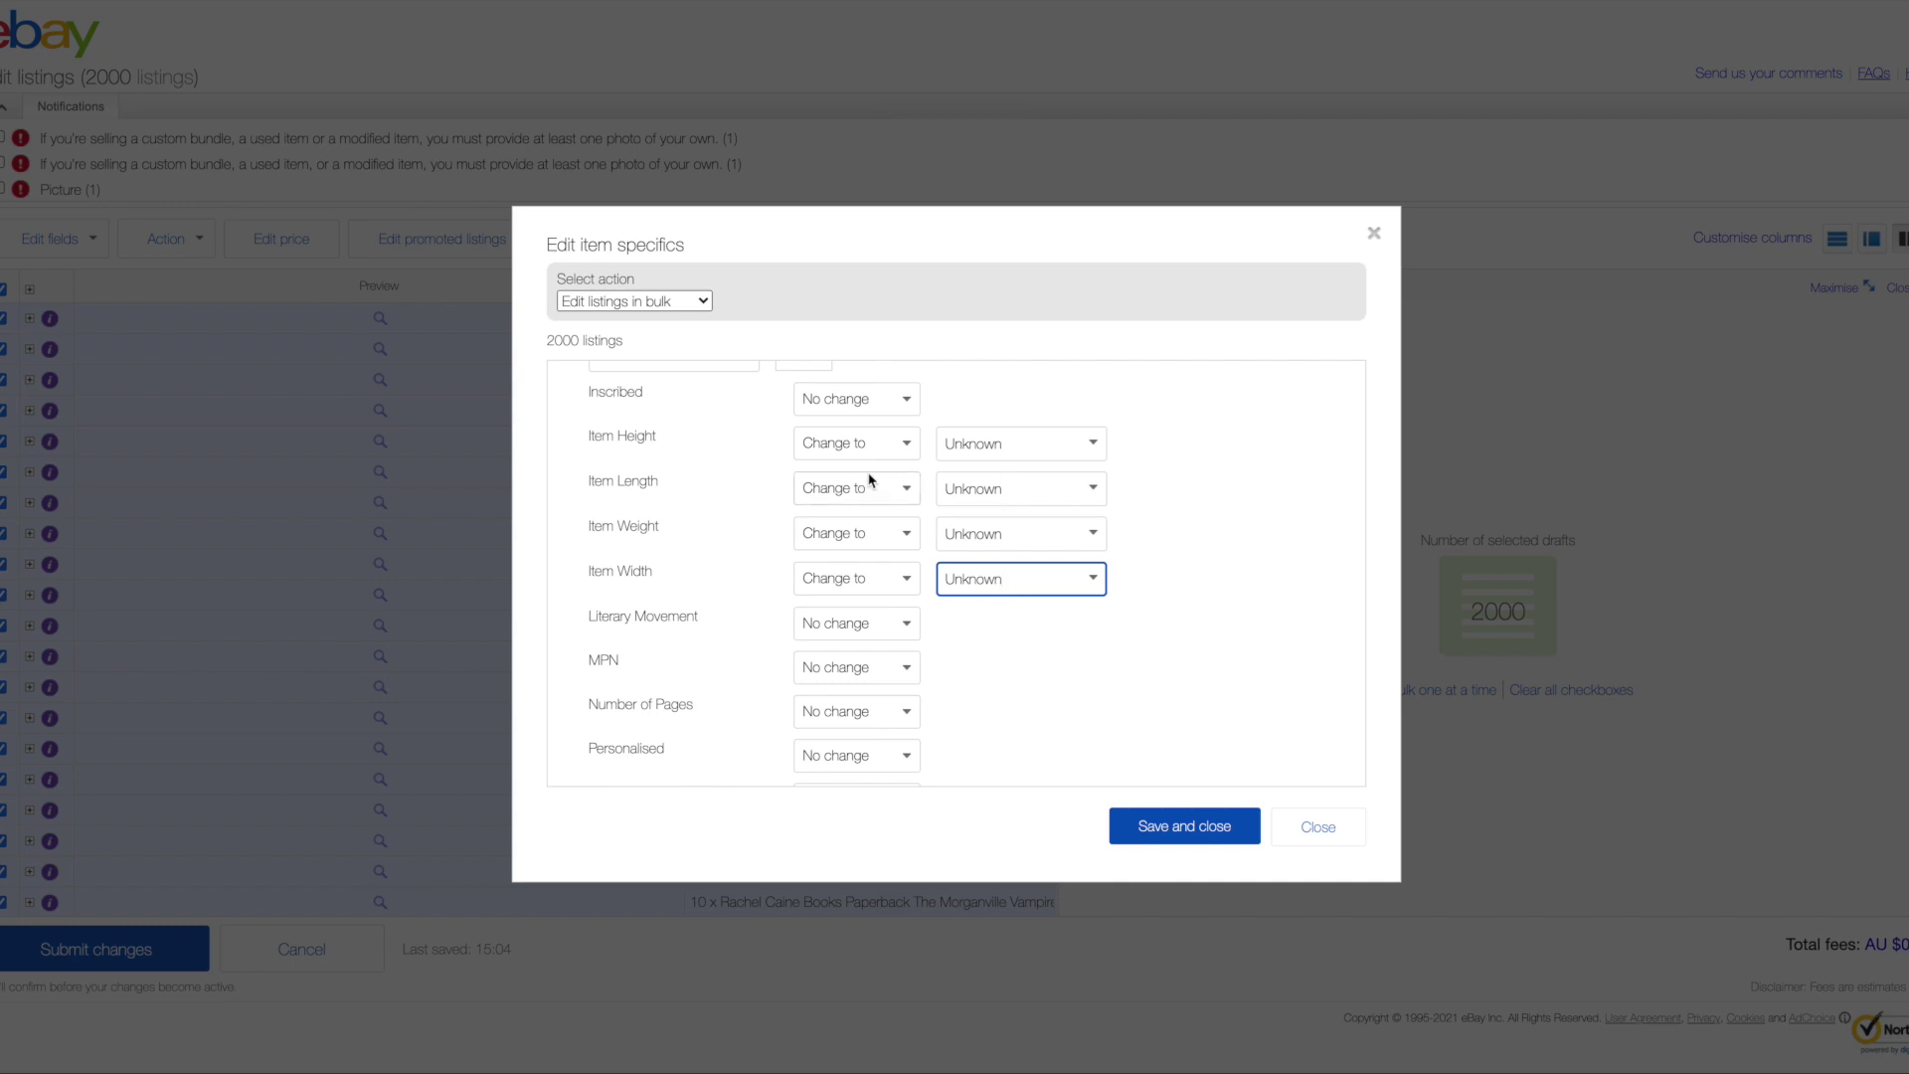
{"action": "scroll", "coordinate": [1151, 537], "scroll_direction": "down", "scroll_amount": 3}
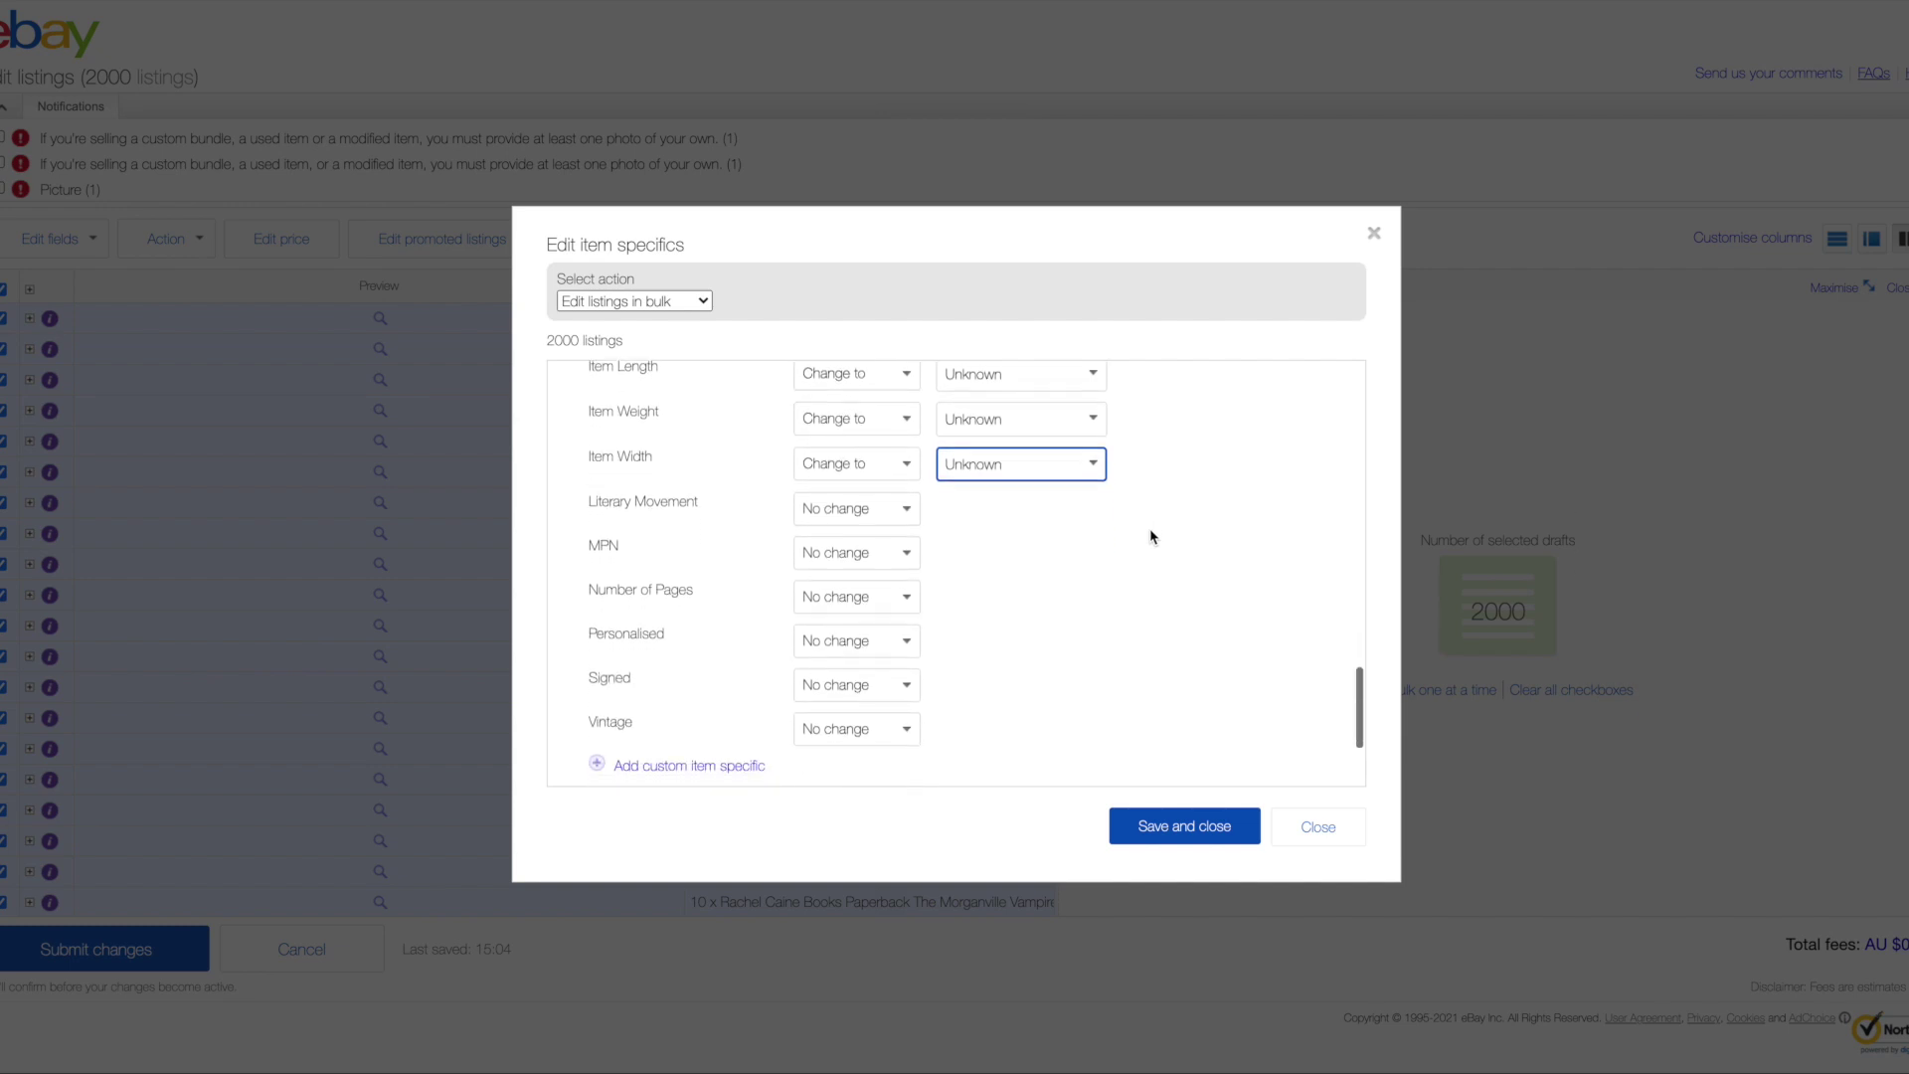
Set Literary Movement to 'Change to' and add Unknown as its value
{"action": "left_click", "coordinate": [861, 493]}
{"action": "left_click", "coordinate": [880, 503]}
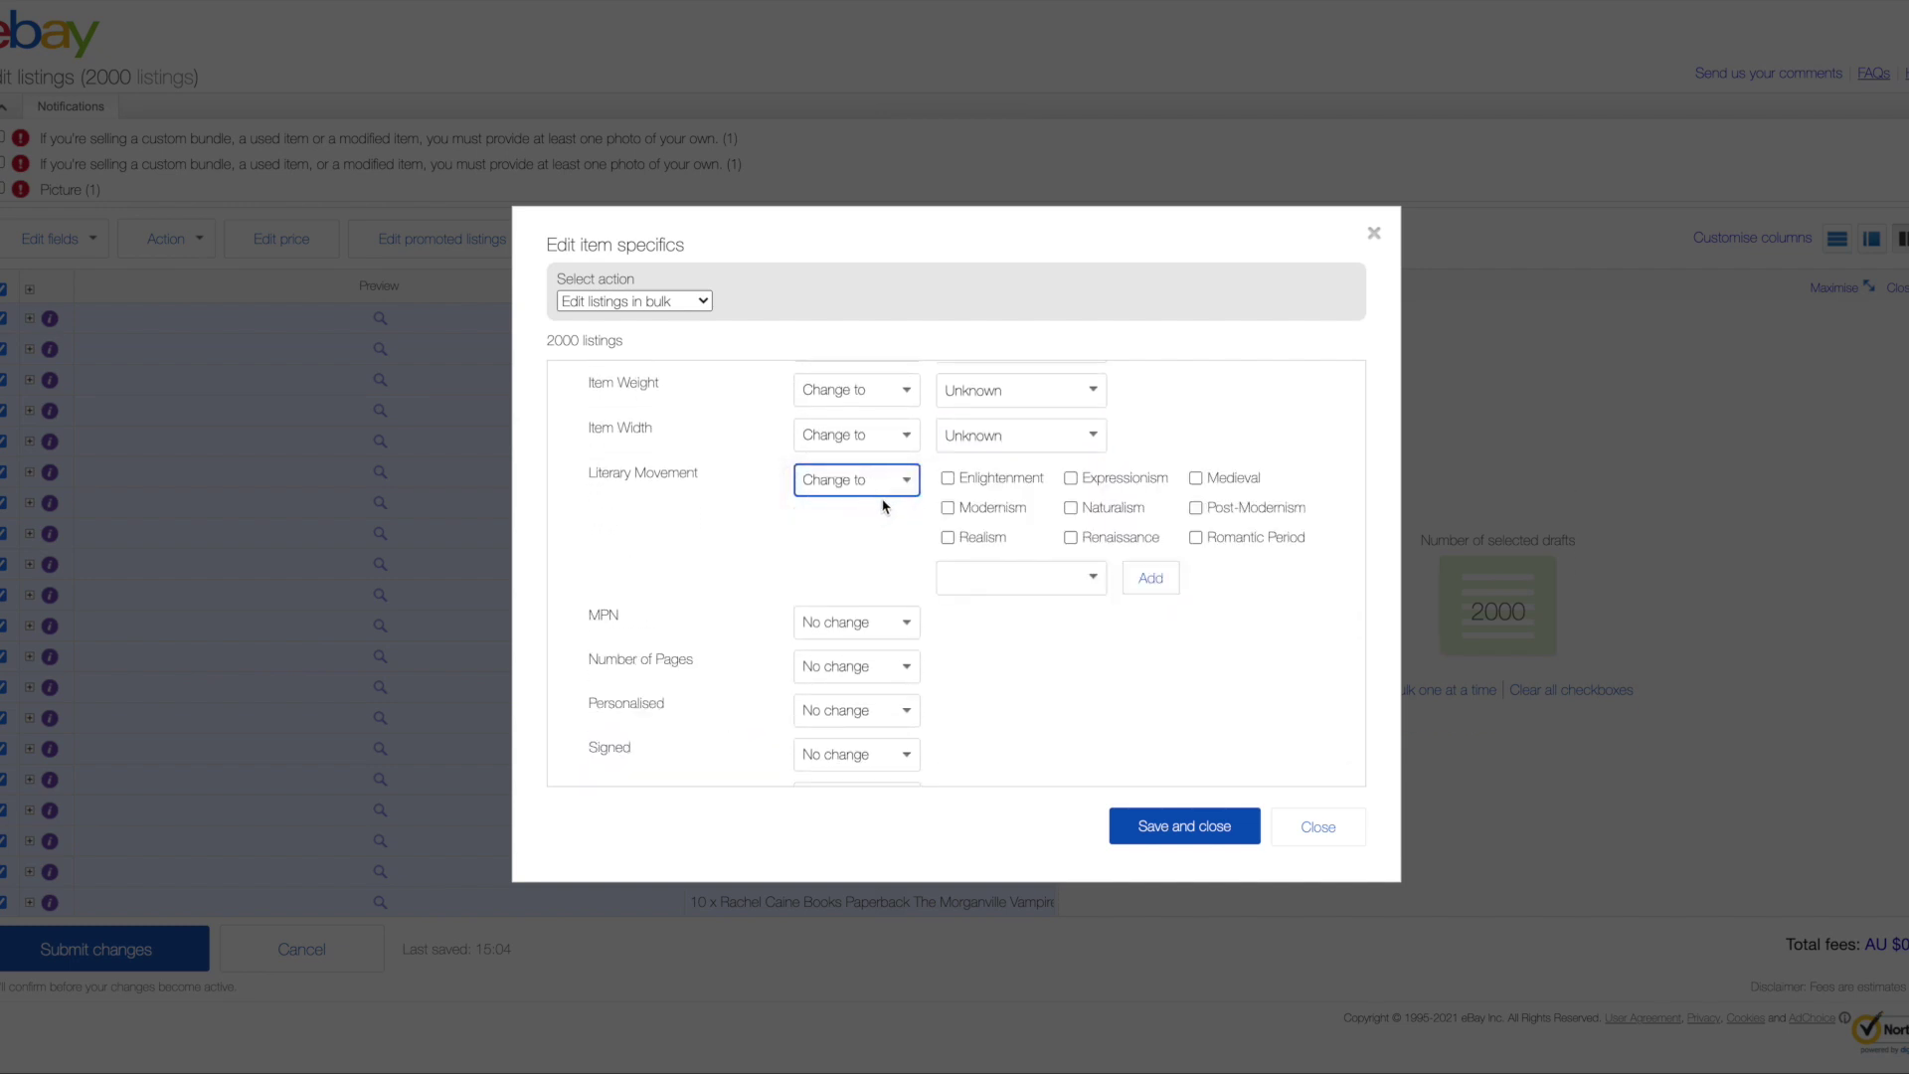
{"action": "left_click", "coordinate": [1026, 577]}
{"action": "type", "text": "Unknown"}
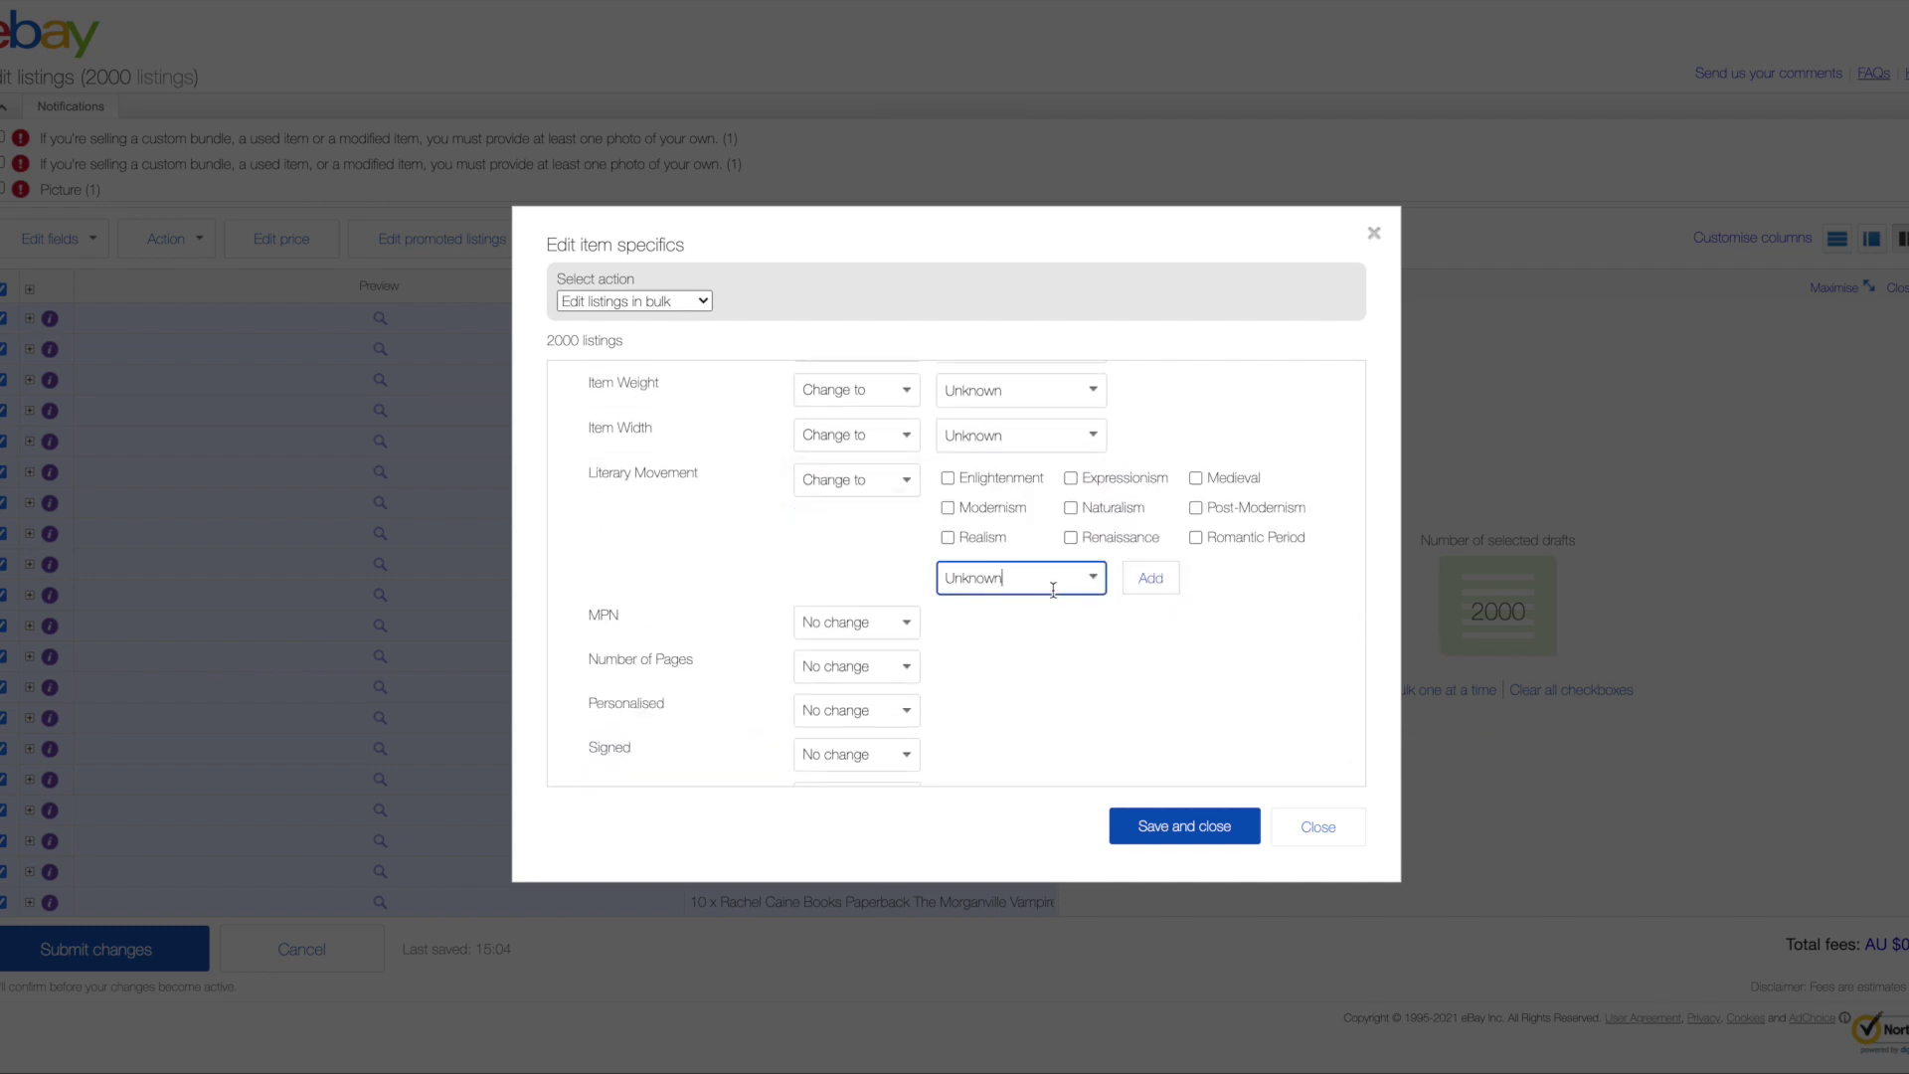
{"action": "left_click", "coordinate": [1149, 583]}
{"action": "scroll", "coordinate": [1144, 582], "scroll_direction": "down", "scroll_amount": 2}
Set MPN to 'Change to' and add Unknown as its value
{"action": "left_click", "coordinate": [861, 509]}
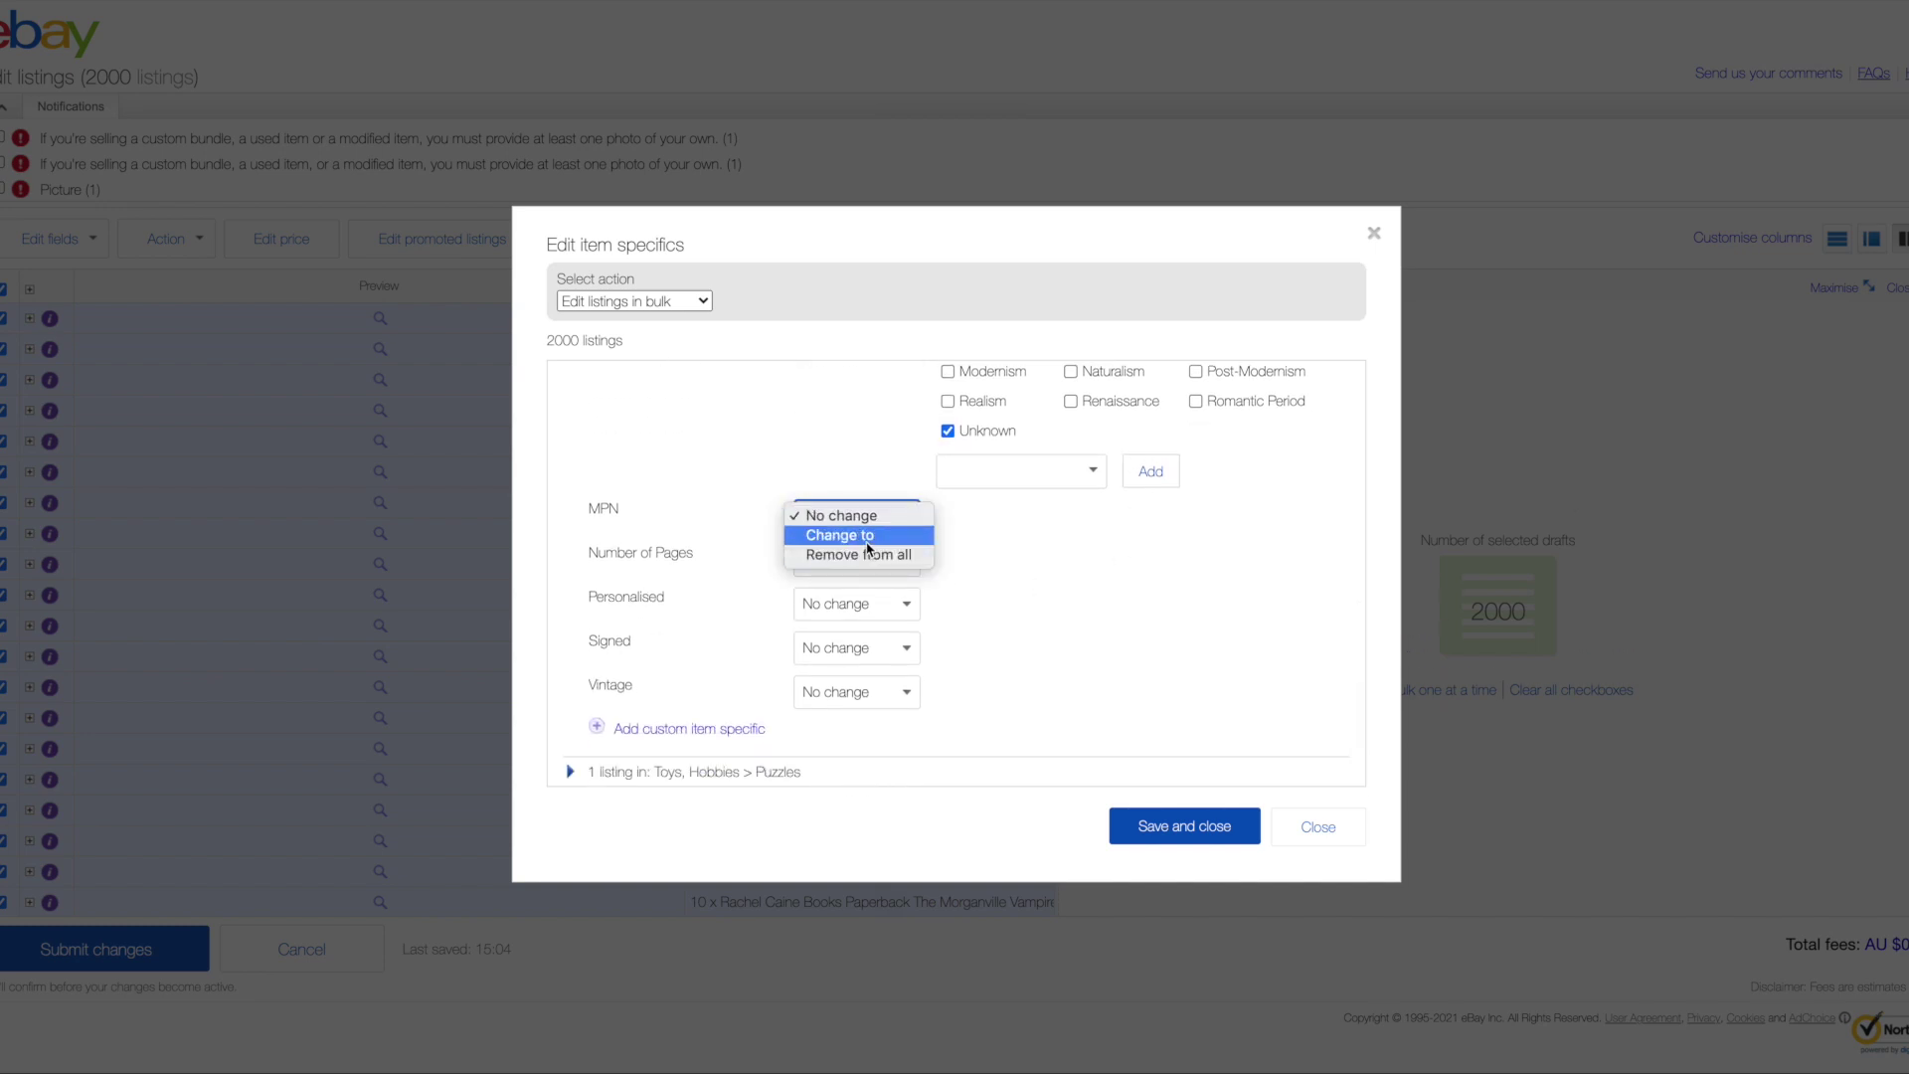
{"action": "left_click", "coordinate": [867, 542]}
{"action": "left_click", "coordinate": [975, 525]}
{"action": "type", "text": "Unknown"}
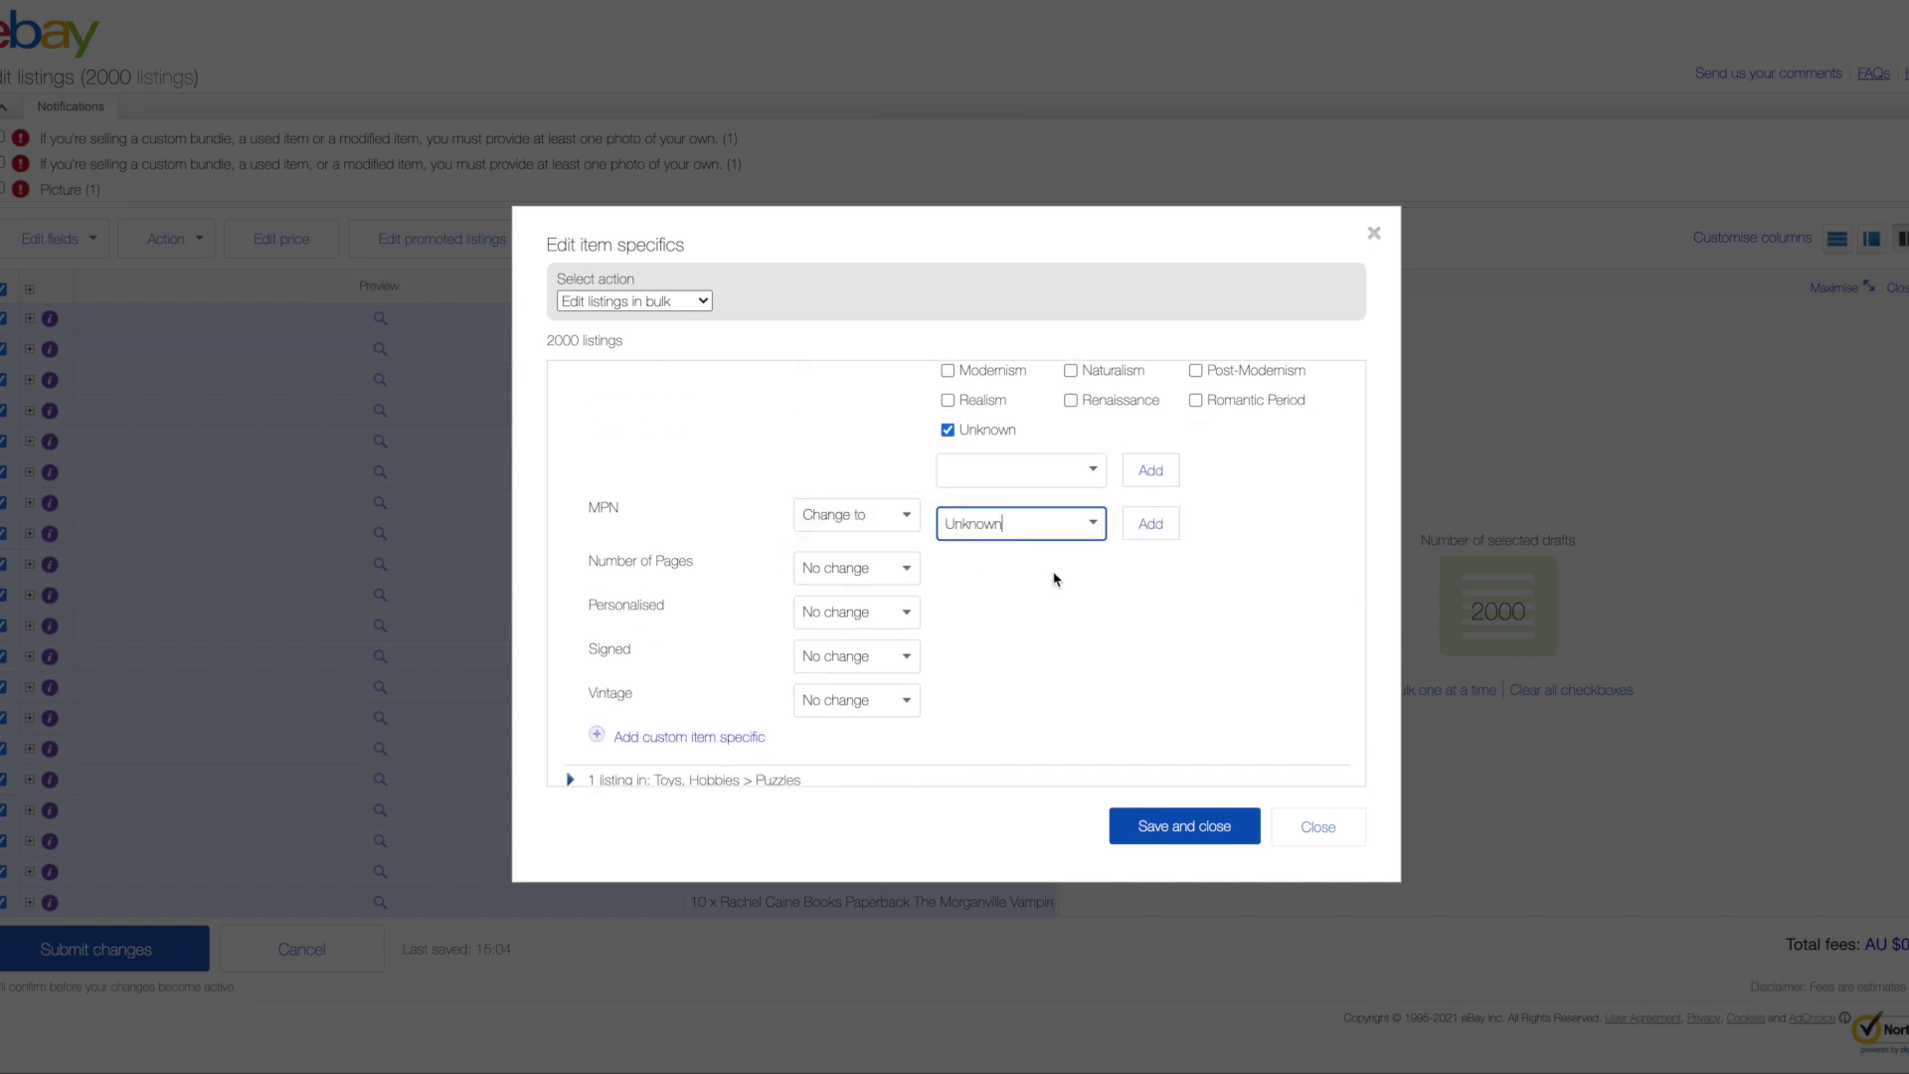
{"action": "left_click", "coordinate": [1168, 527]}
{"action": "scroll", "coordinate": [937, 584], "scroll_direction": "down", "scroll_amount": 2}
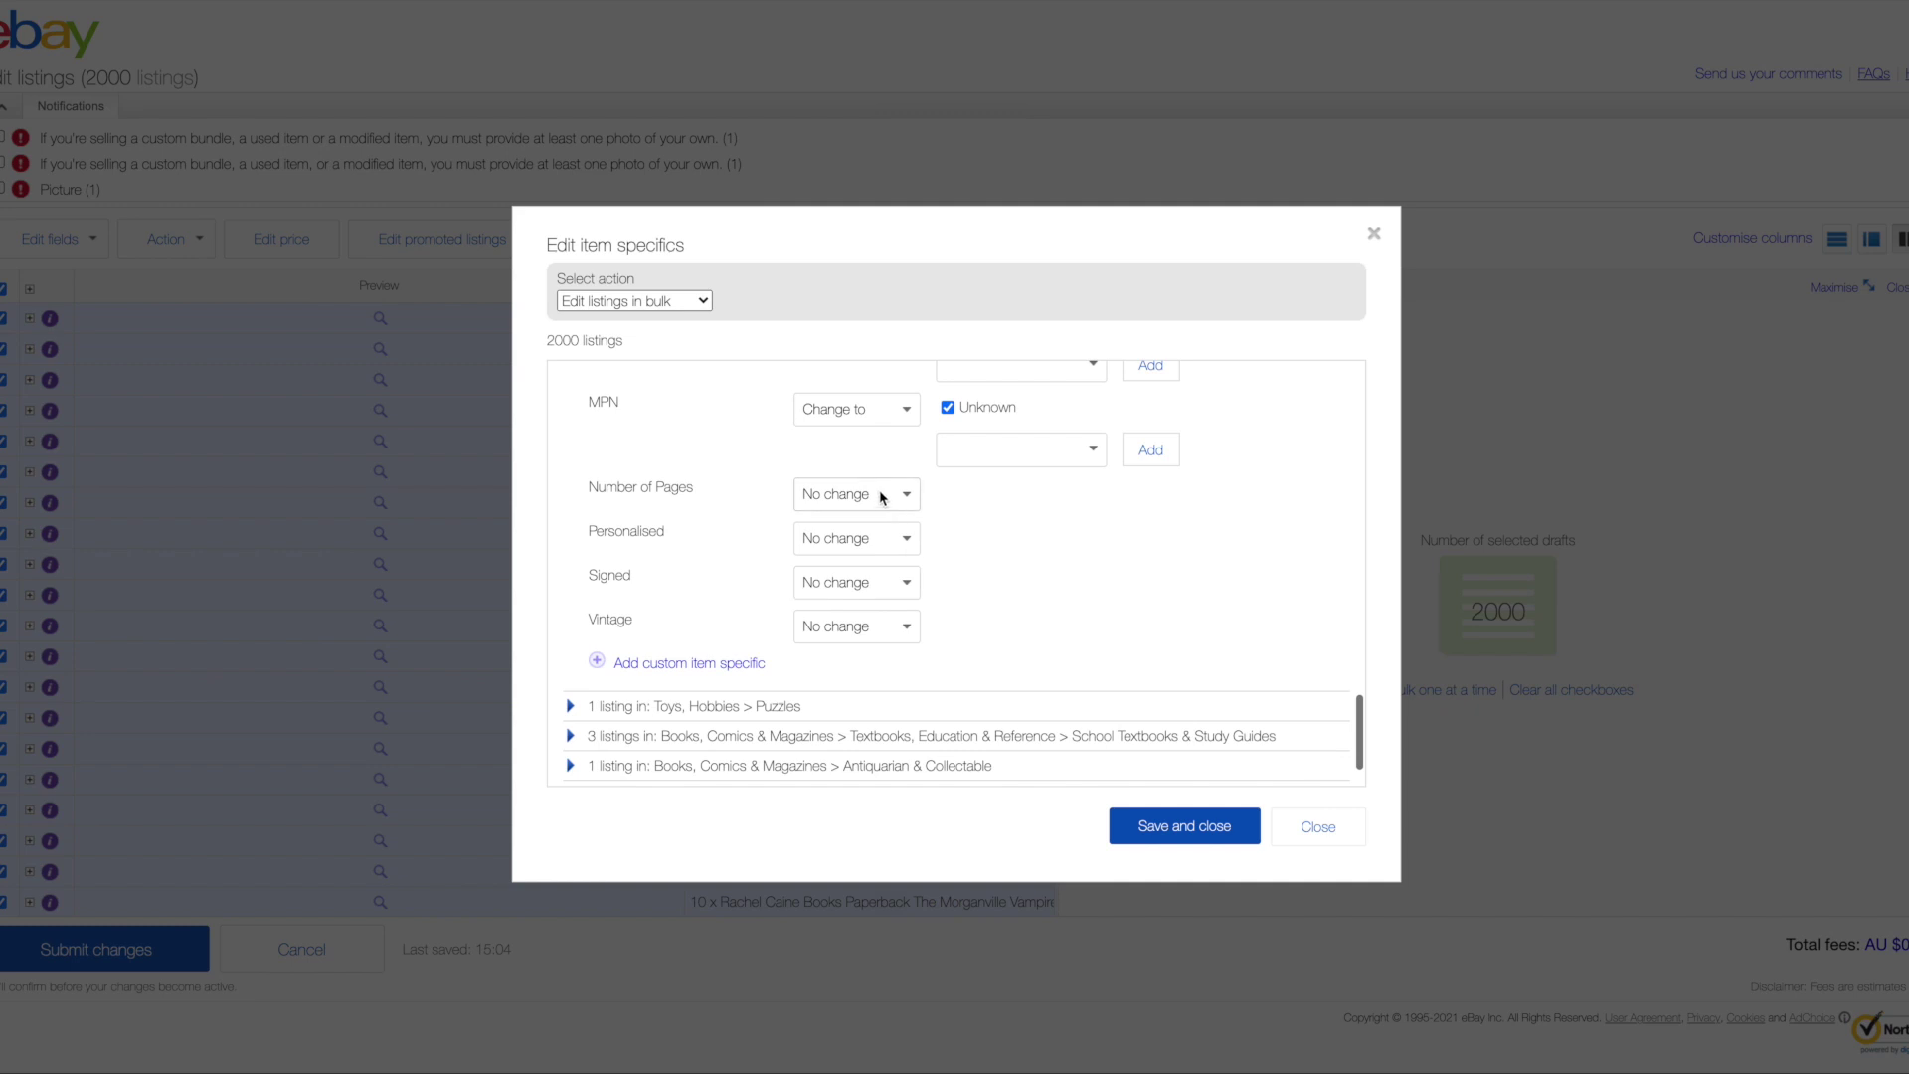
Set Number of Pages to 'Change to' with the value Unknown
{"action": "left_click", "coordinate": [880, 497]}
{"action": "left_click", "coordinate": [865, 511]}
{"action": "left_click", "coordinate": [1002, 497]}
{"action": "type", "text": "Unknown"}
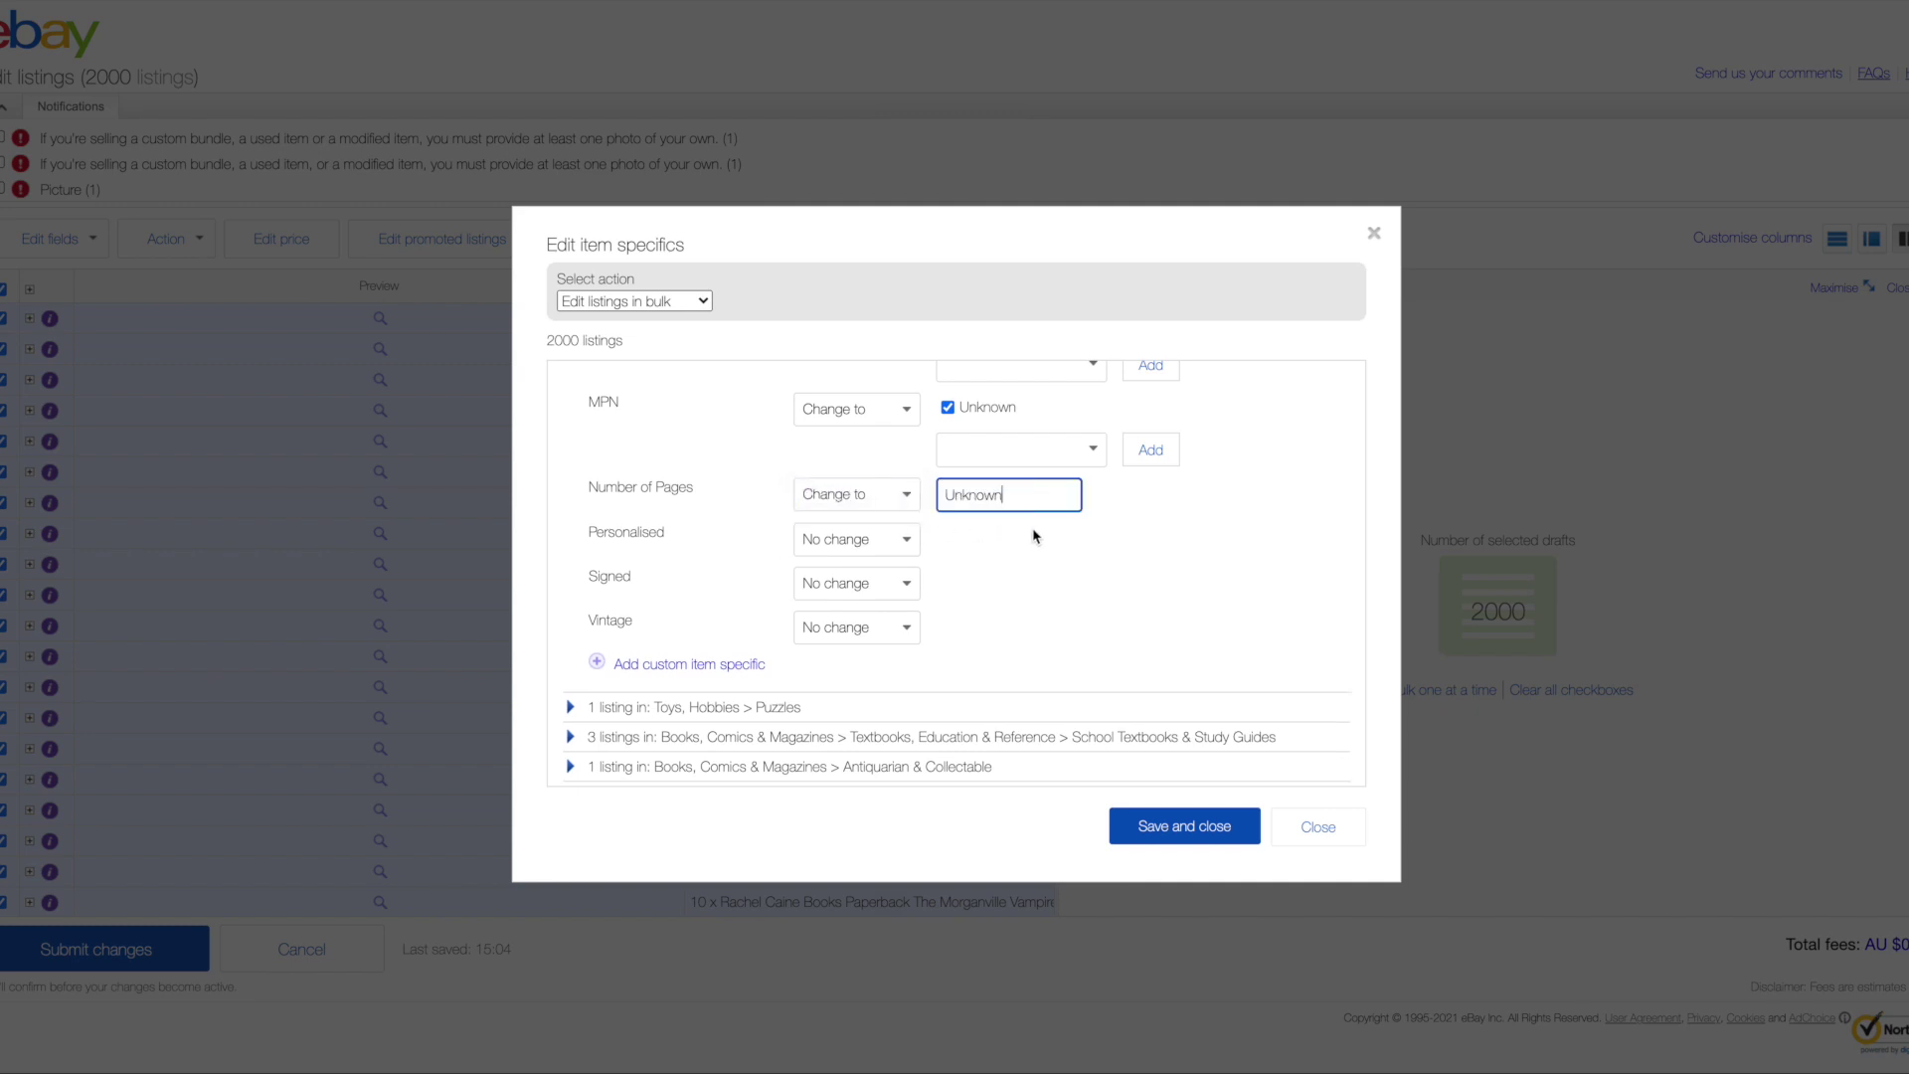
{"action": "left_click", "coordinate": [1057, 557]}
{"action": "scroll", "coordinate": [1042, 559], "scroll_direction": "down", "scroll_amount": 2}
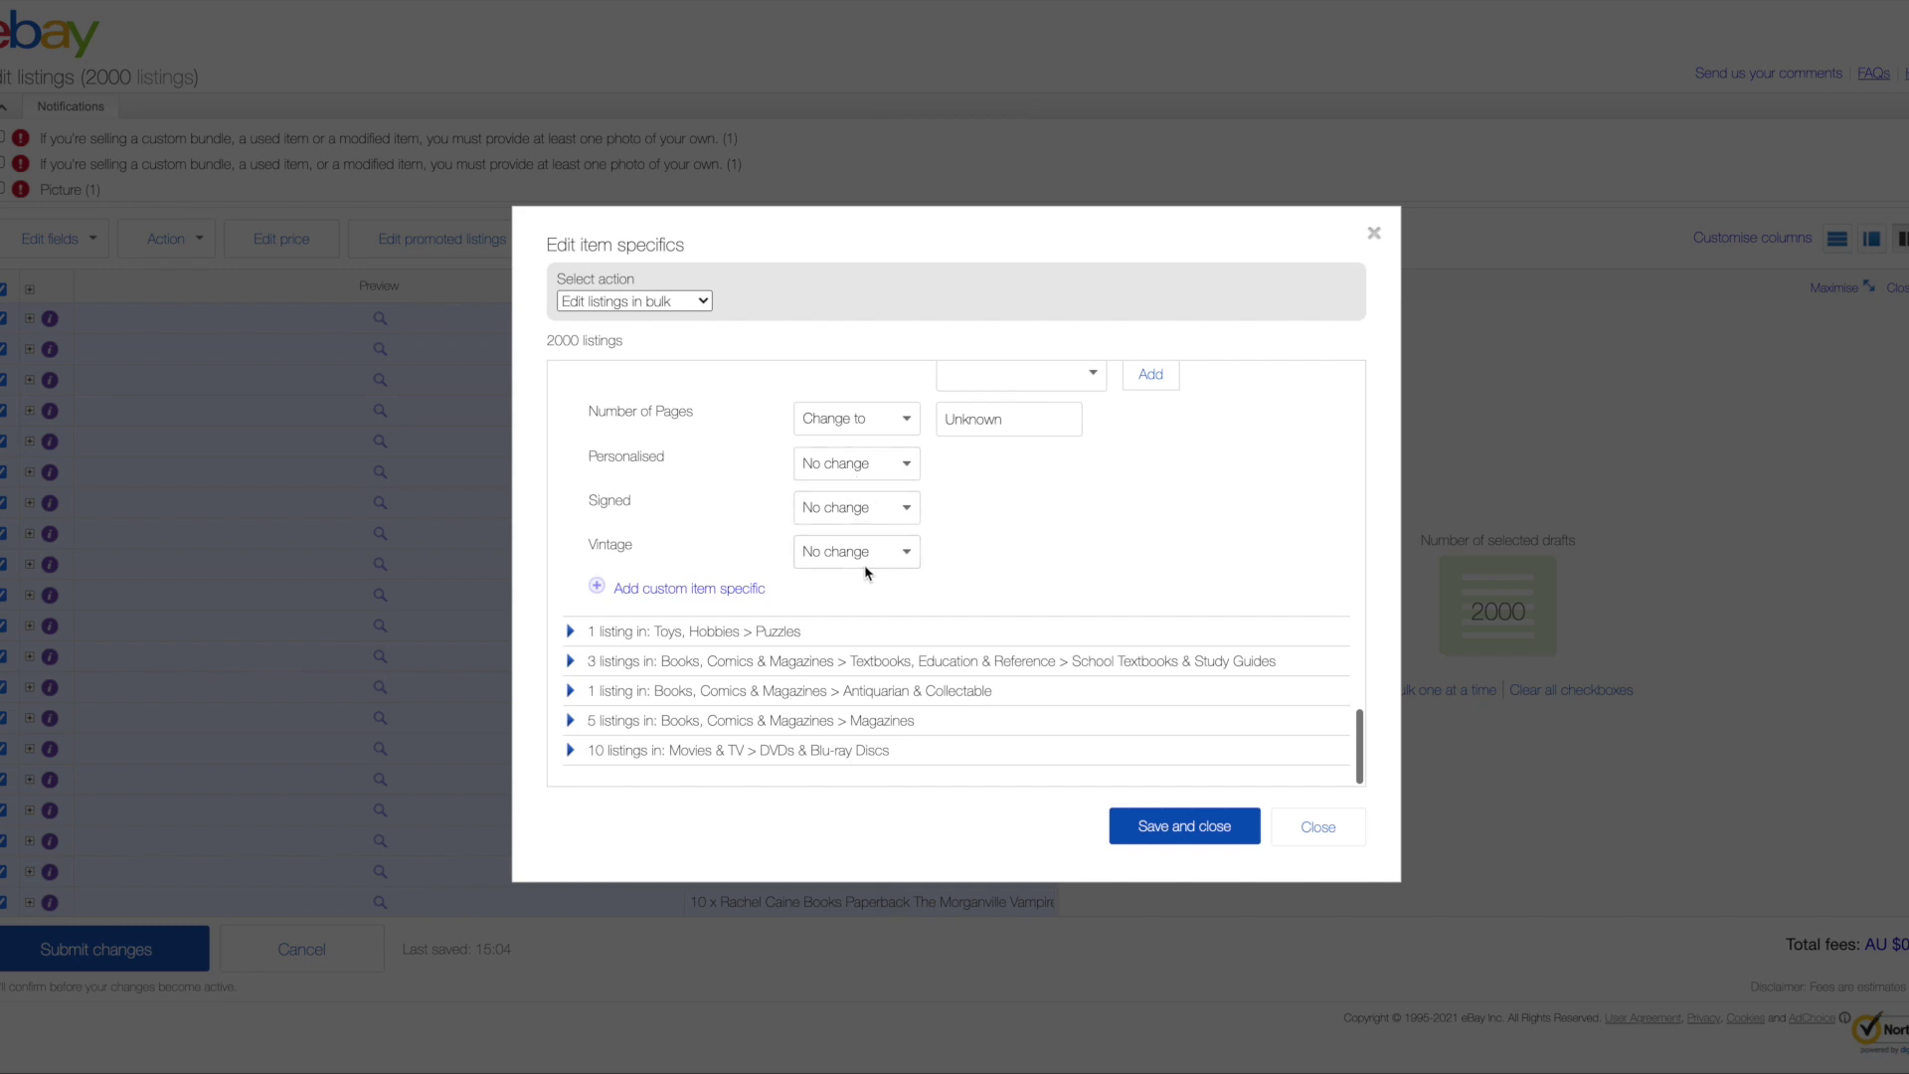
{"action": "scroll", "coordinate": [892, 559], "scroll_direction": "up", "scroll_amount": 5}
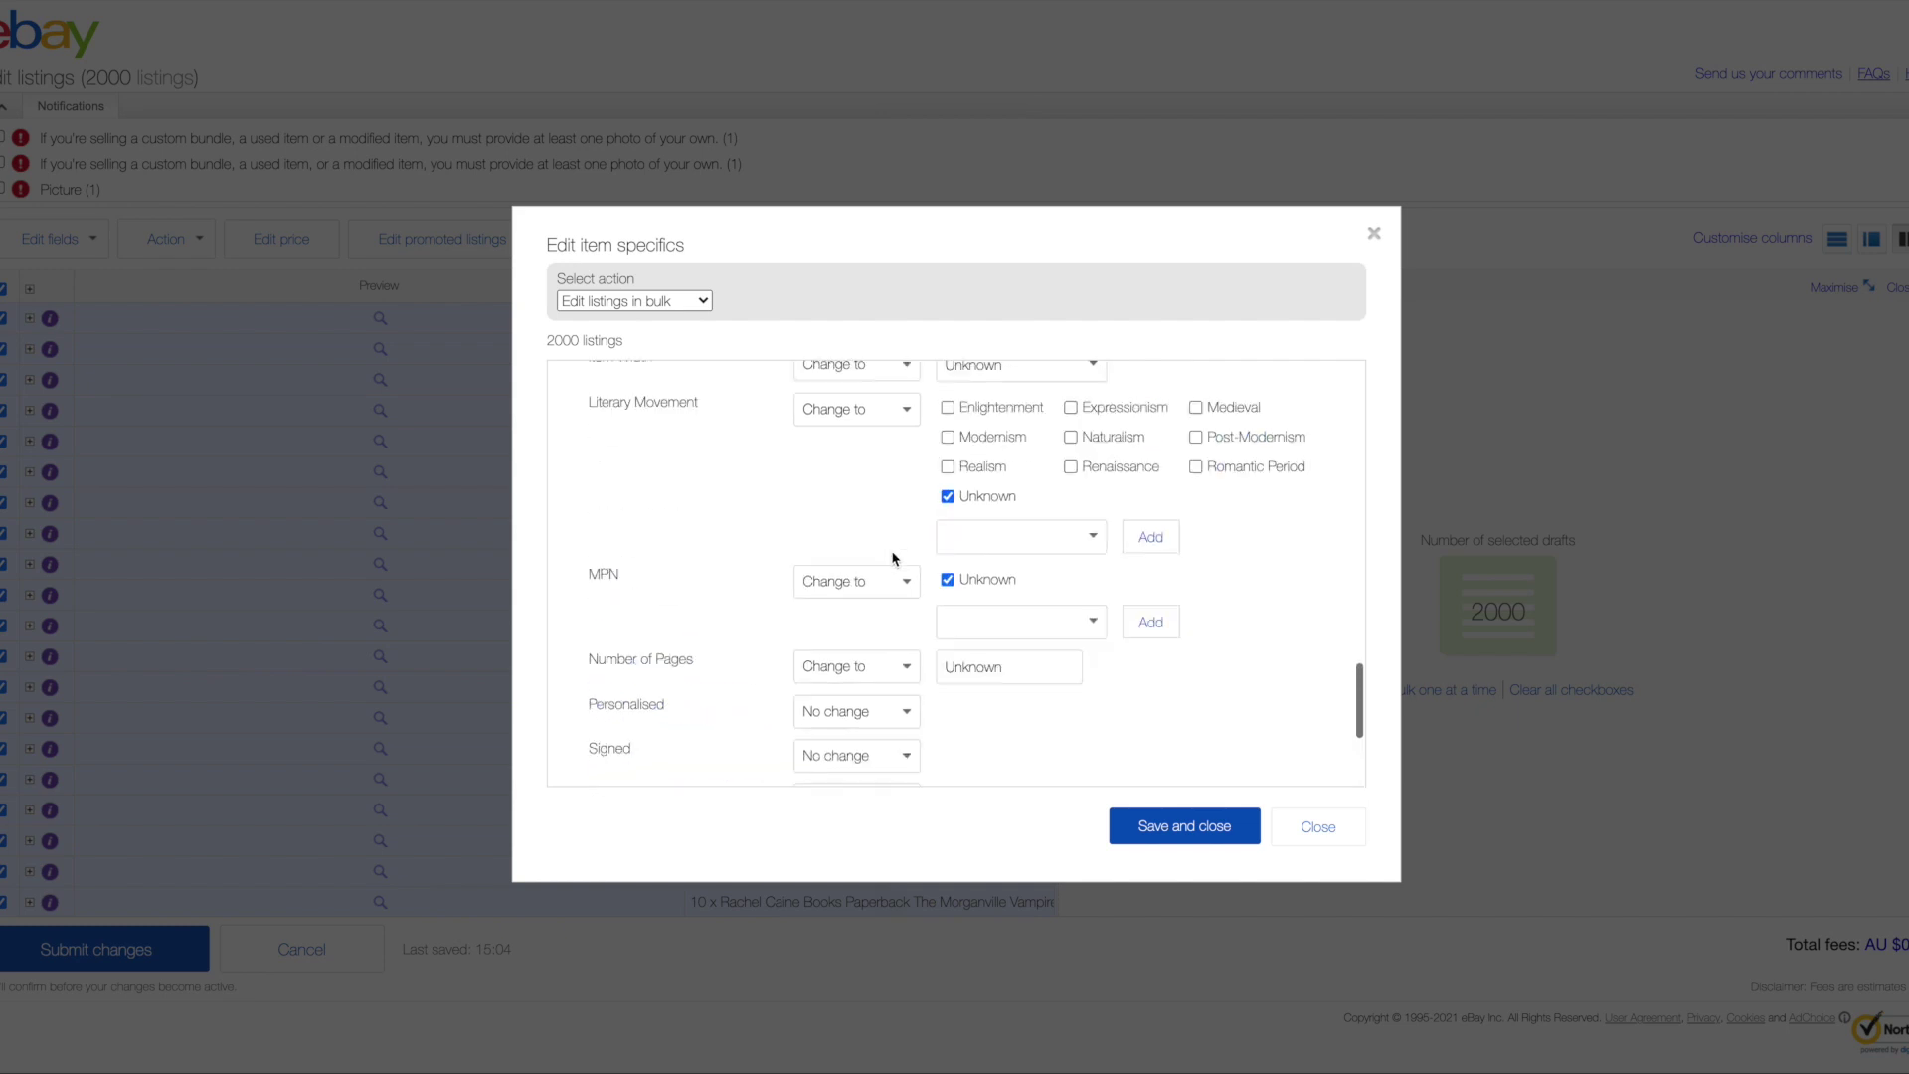
{"action": "scroll", "coordinate": [899, 562], "scroll_direction": "down", "scroll_amount": 4}
Verify English is ticked for Language and save the item specifics across the 2000 listings
{"action": "scroll", "coordinate": [899, 562], "scroll_direction": "down", "scroll_amount": 1}
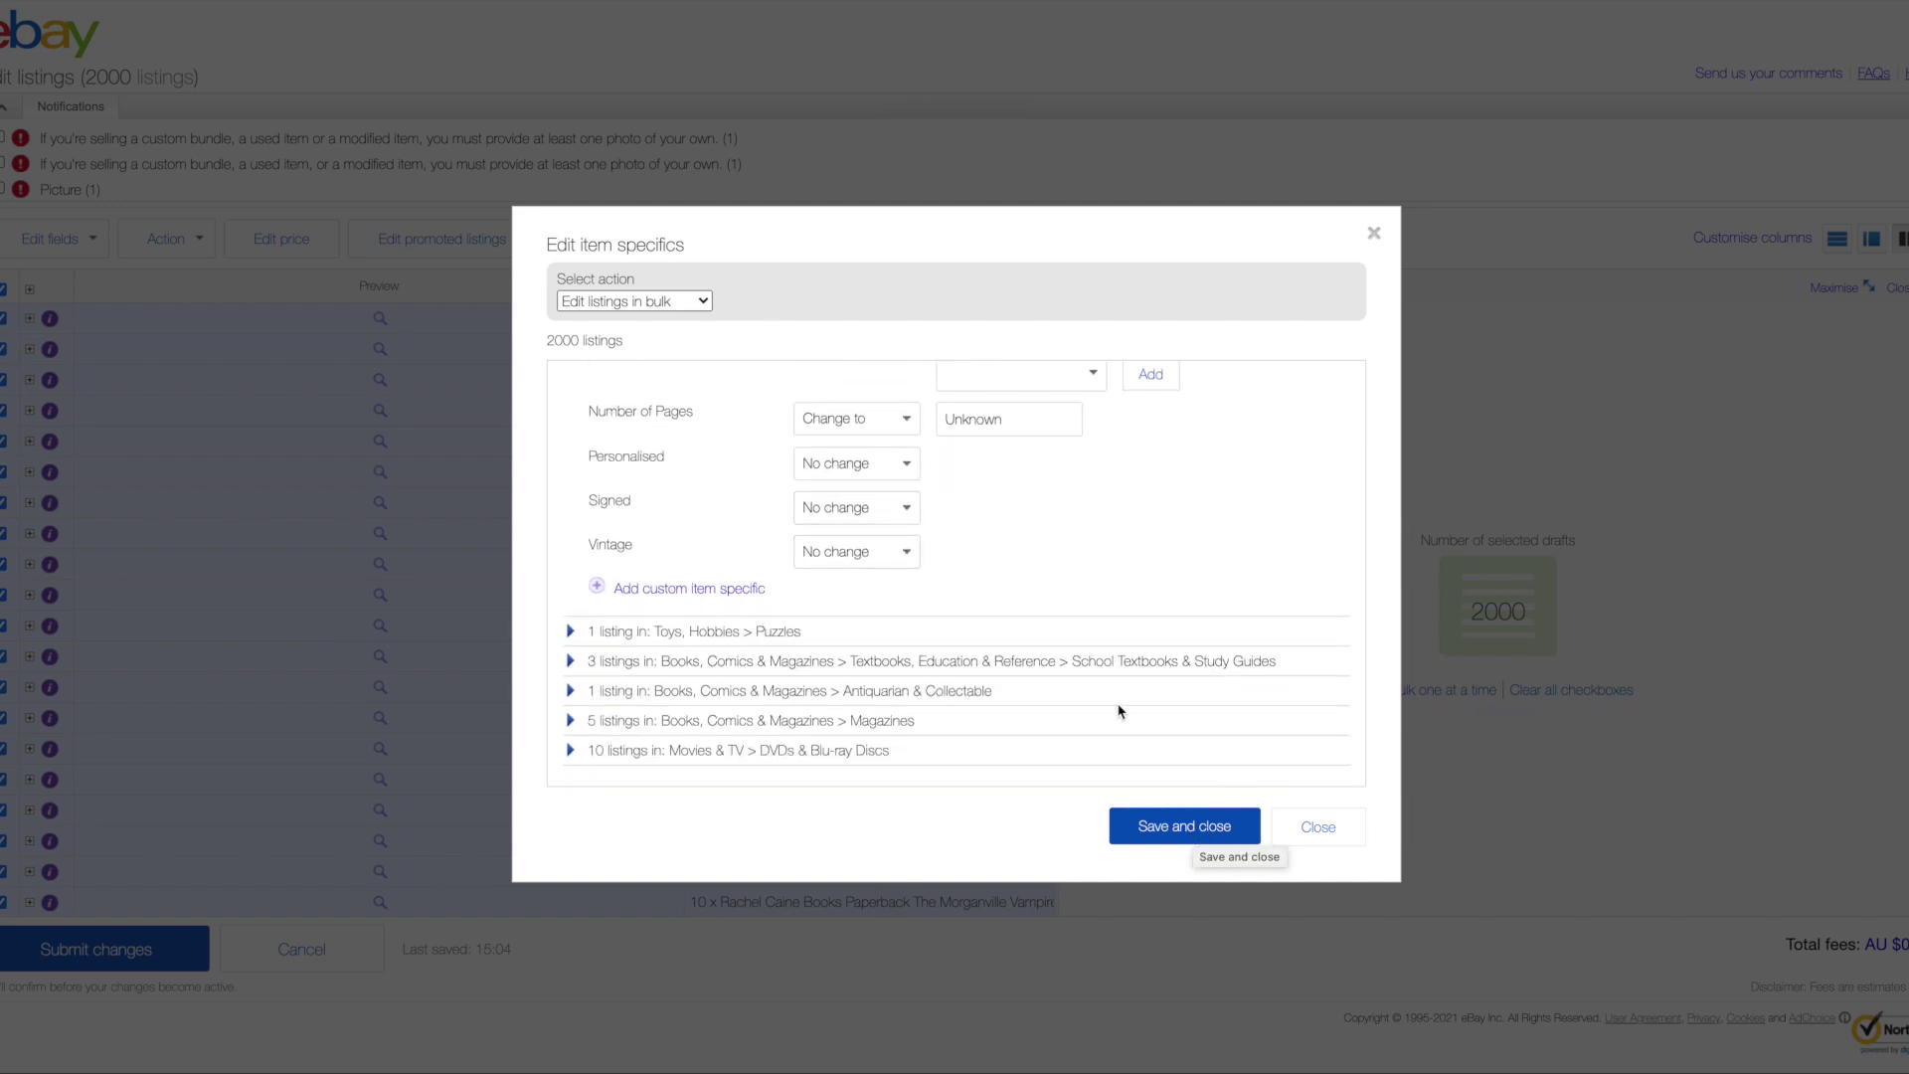
{"action": "scroll", "coordinate": [969, 557], "scroll_direction": "up", "scroll_amount": 7}
{"action": "scroll", "coordinate": [958, 544], "scroll_direction": "up", "scroll_amount": 6}
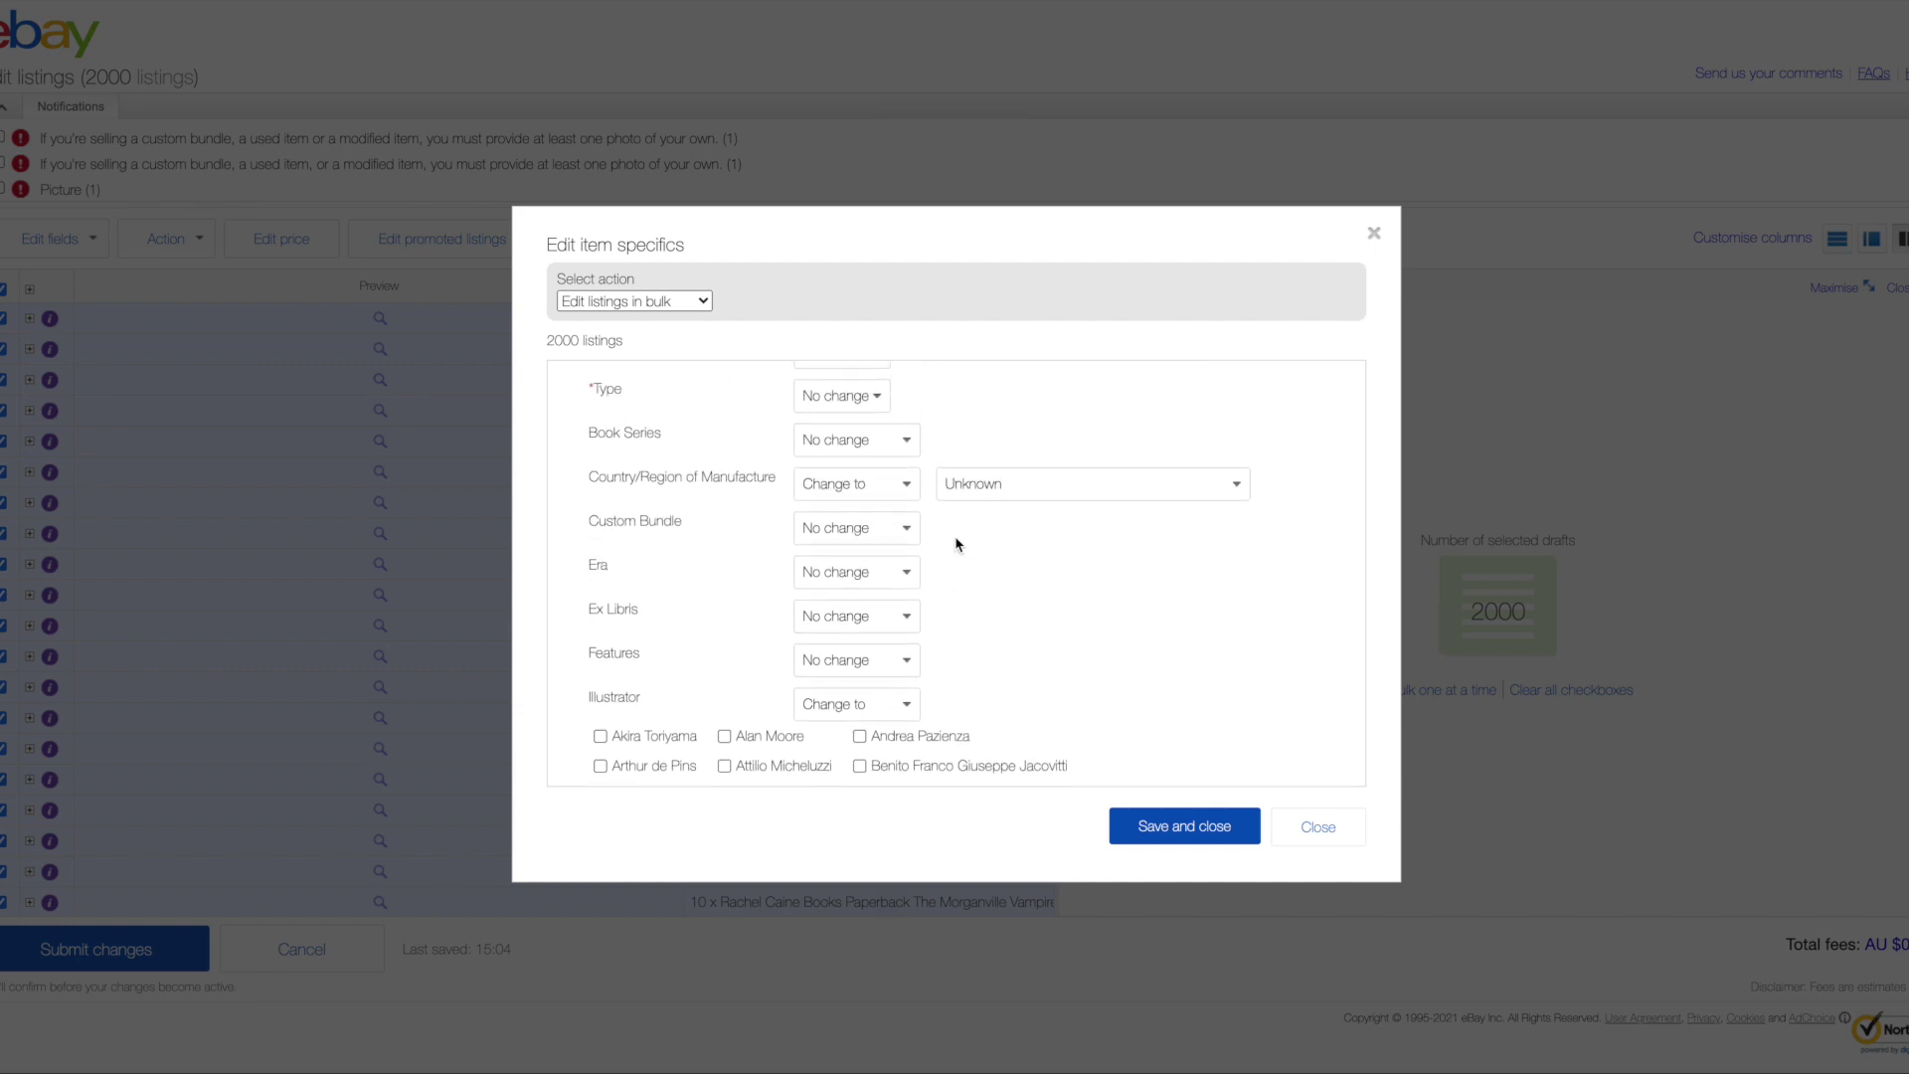
{"action": "scroll", "coordinate": [989, 522], "scroll_direction": "up", "scroll_amount": 10}
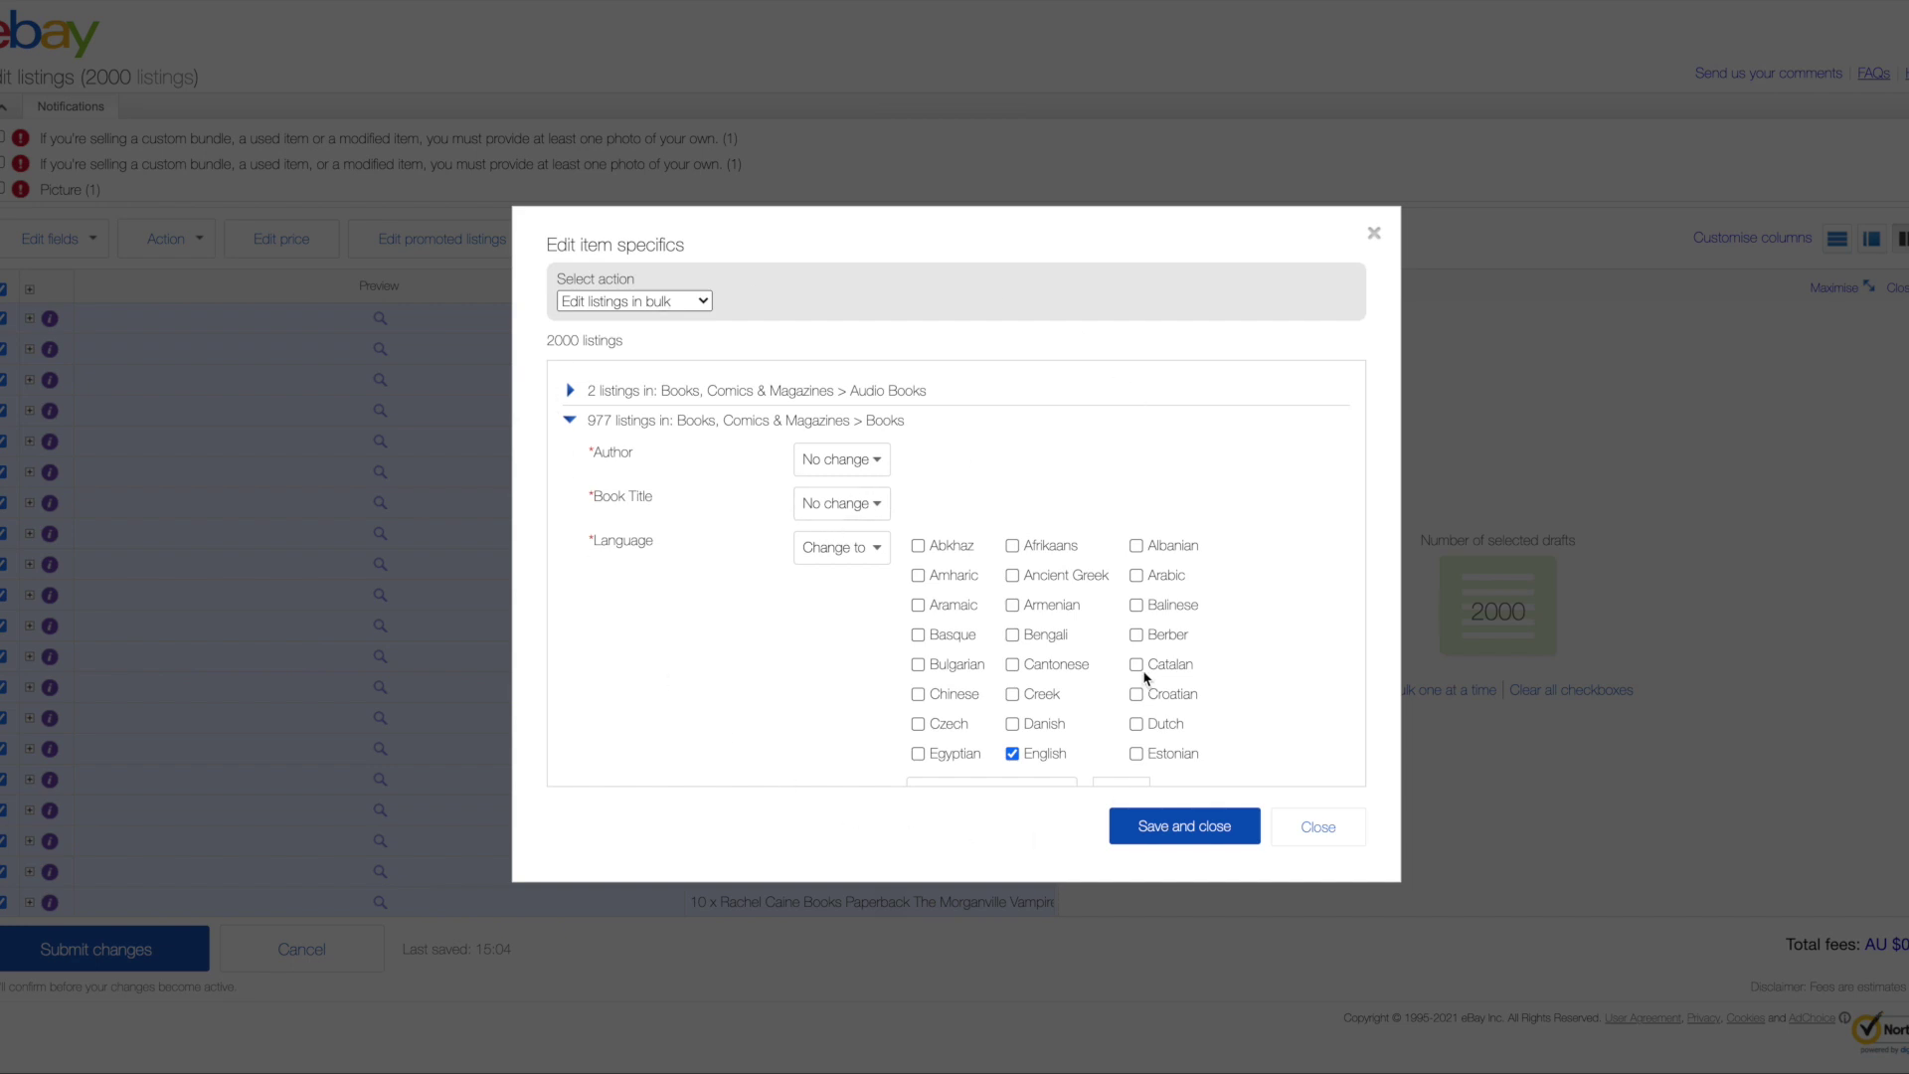
{"action": "scroll", "coordinate": [1144, 656], "scroll_direction": "down", "scroll_amount": 3}
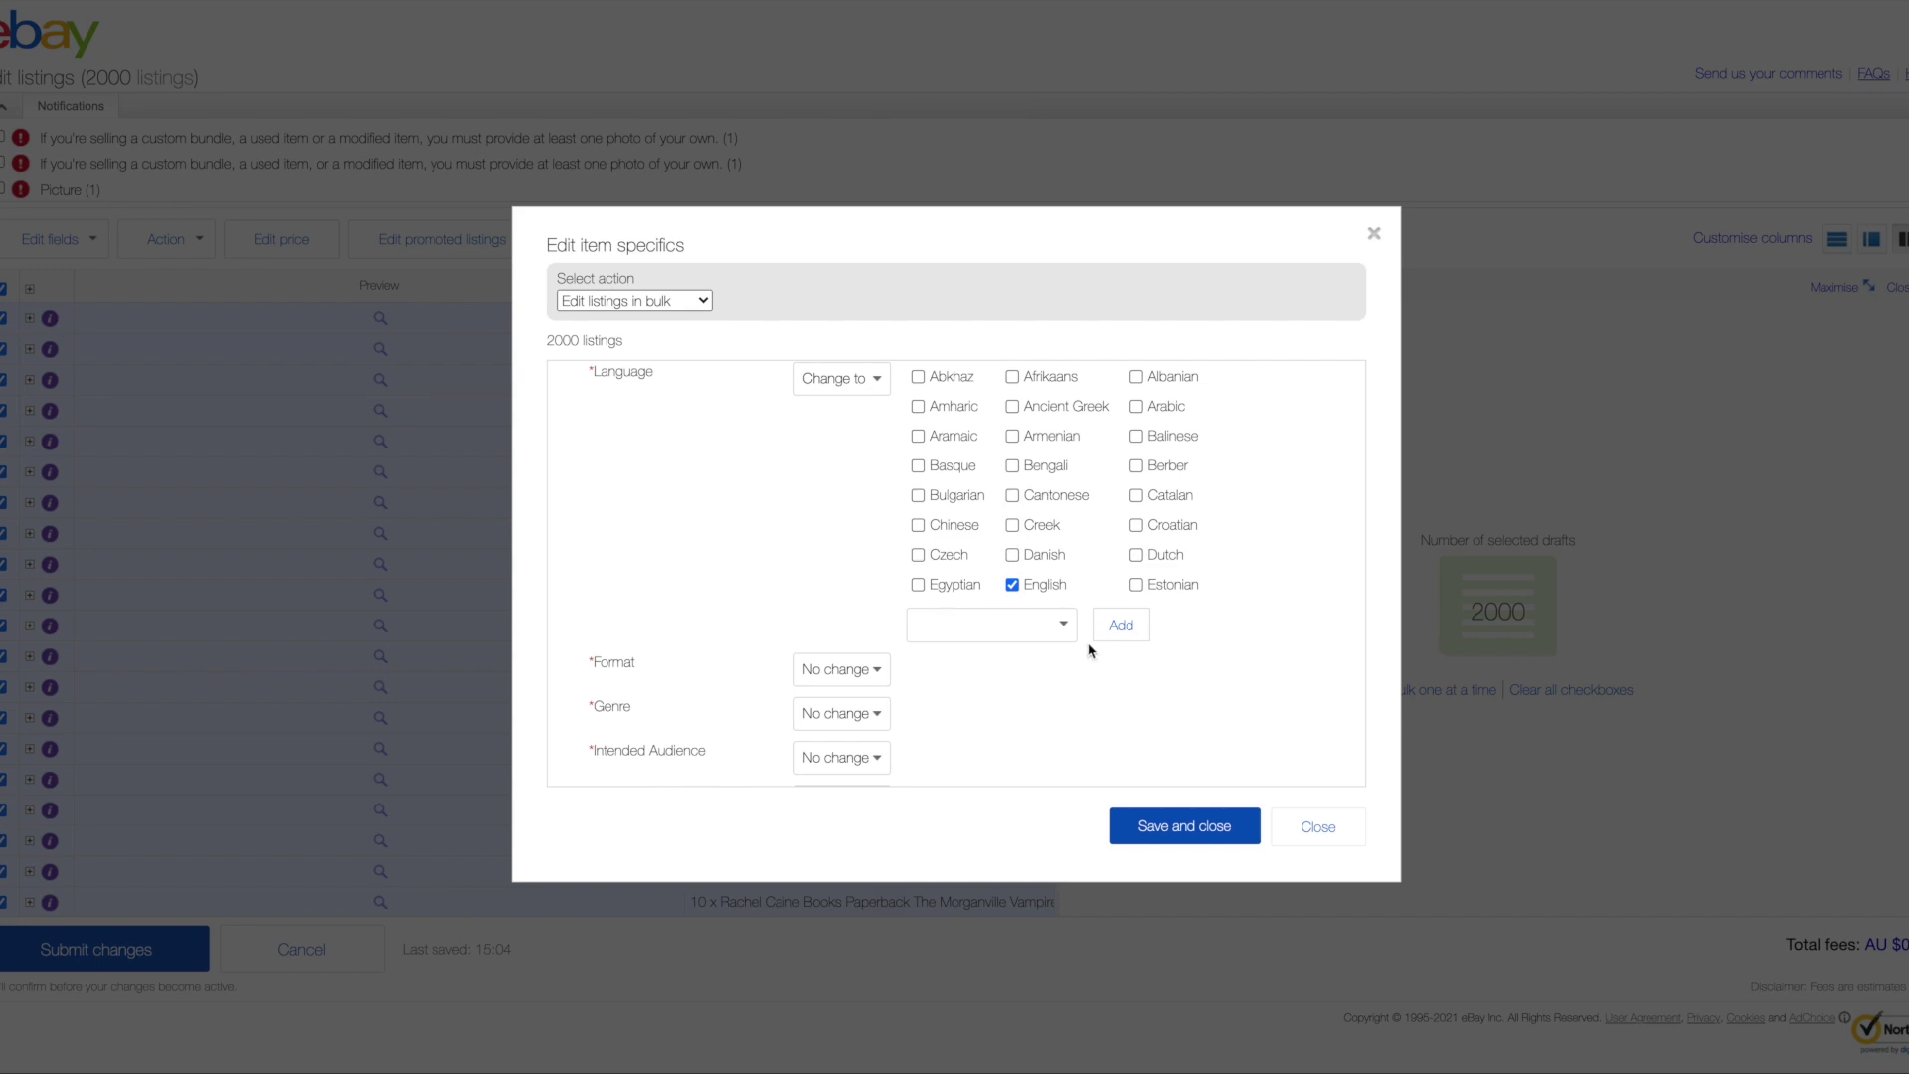
{"action": "scroll", "coordinate": [1138, 665], "scroll_direction": "down", "scroll_amount": 5}
{"action": "left_click", "coordinate": [1199, 833]}
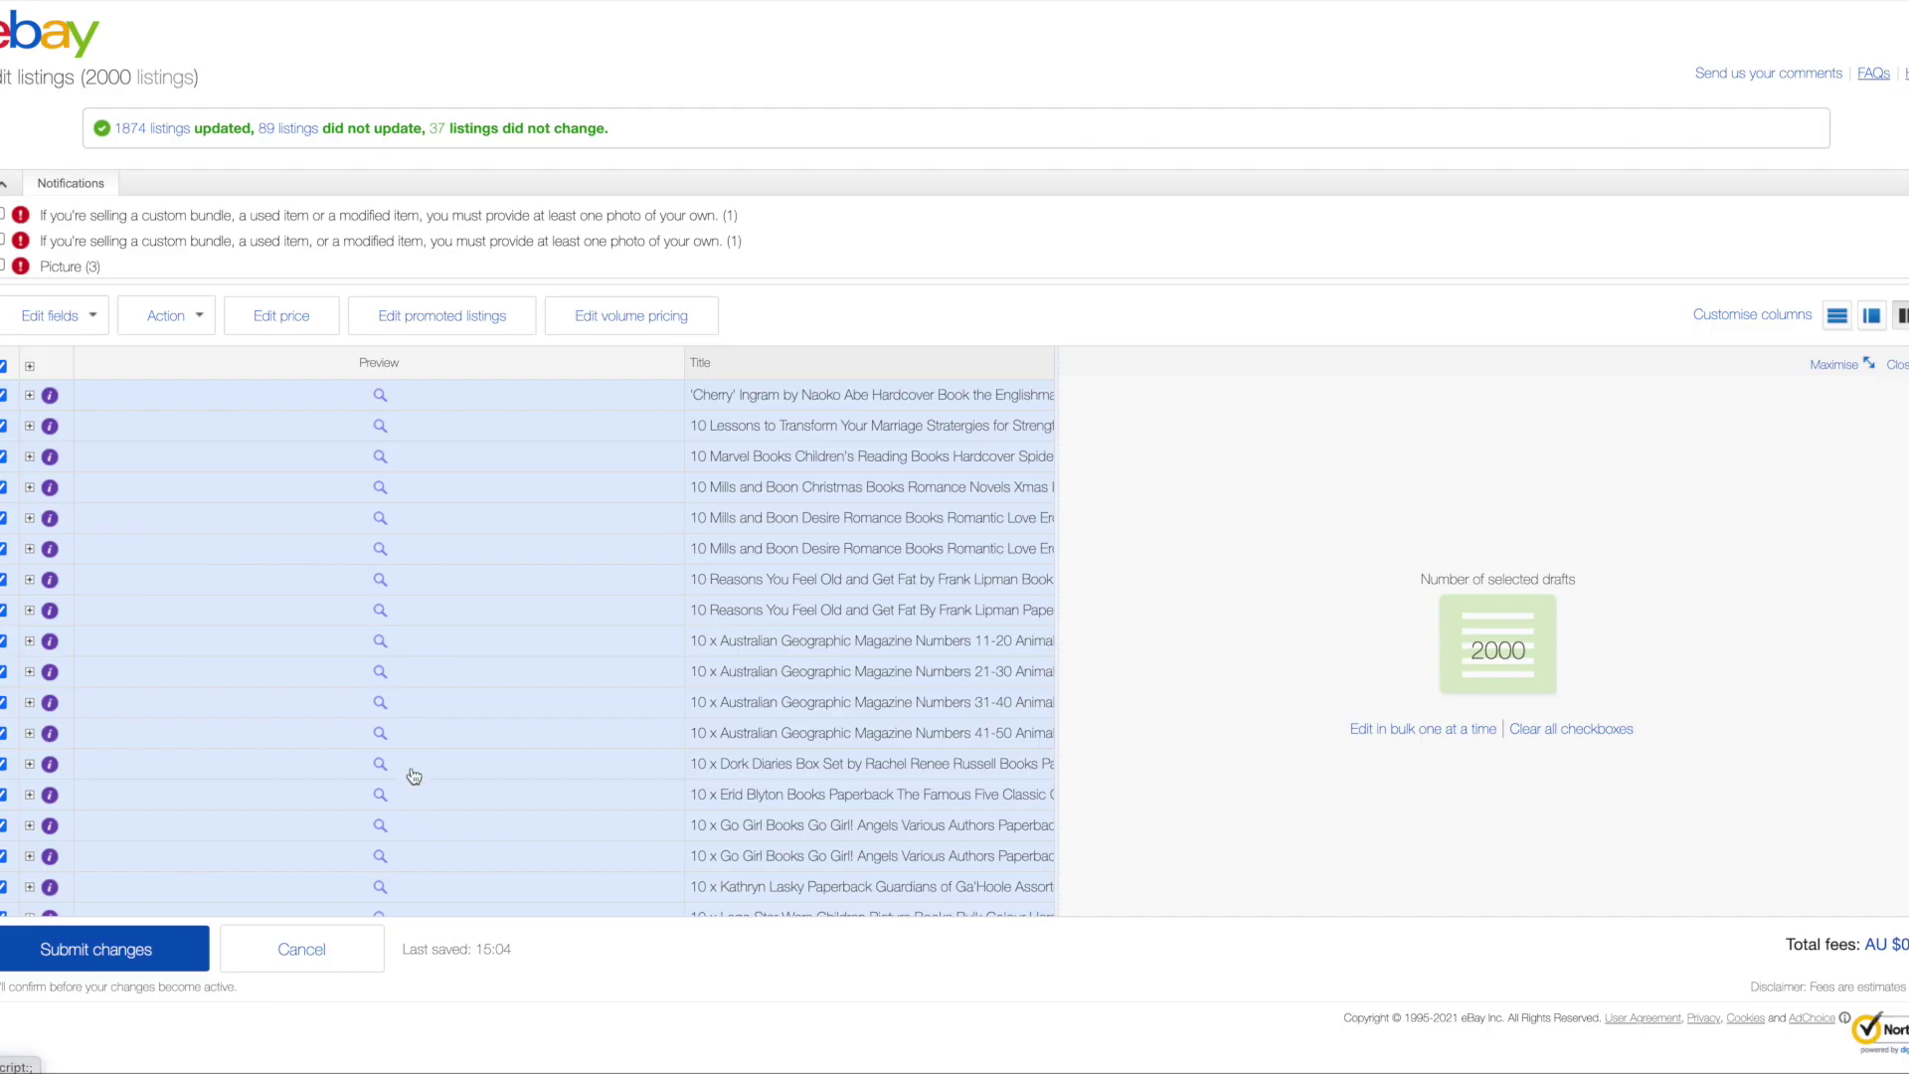
Submit the bulk changes and confirm submitting the 1,991 listings
{"action": "left_click", "coordinate": [119, 952]}
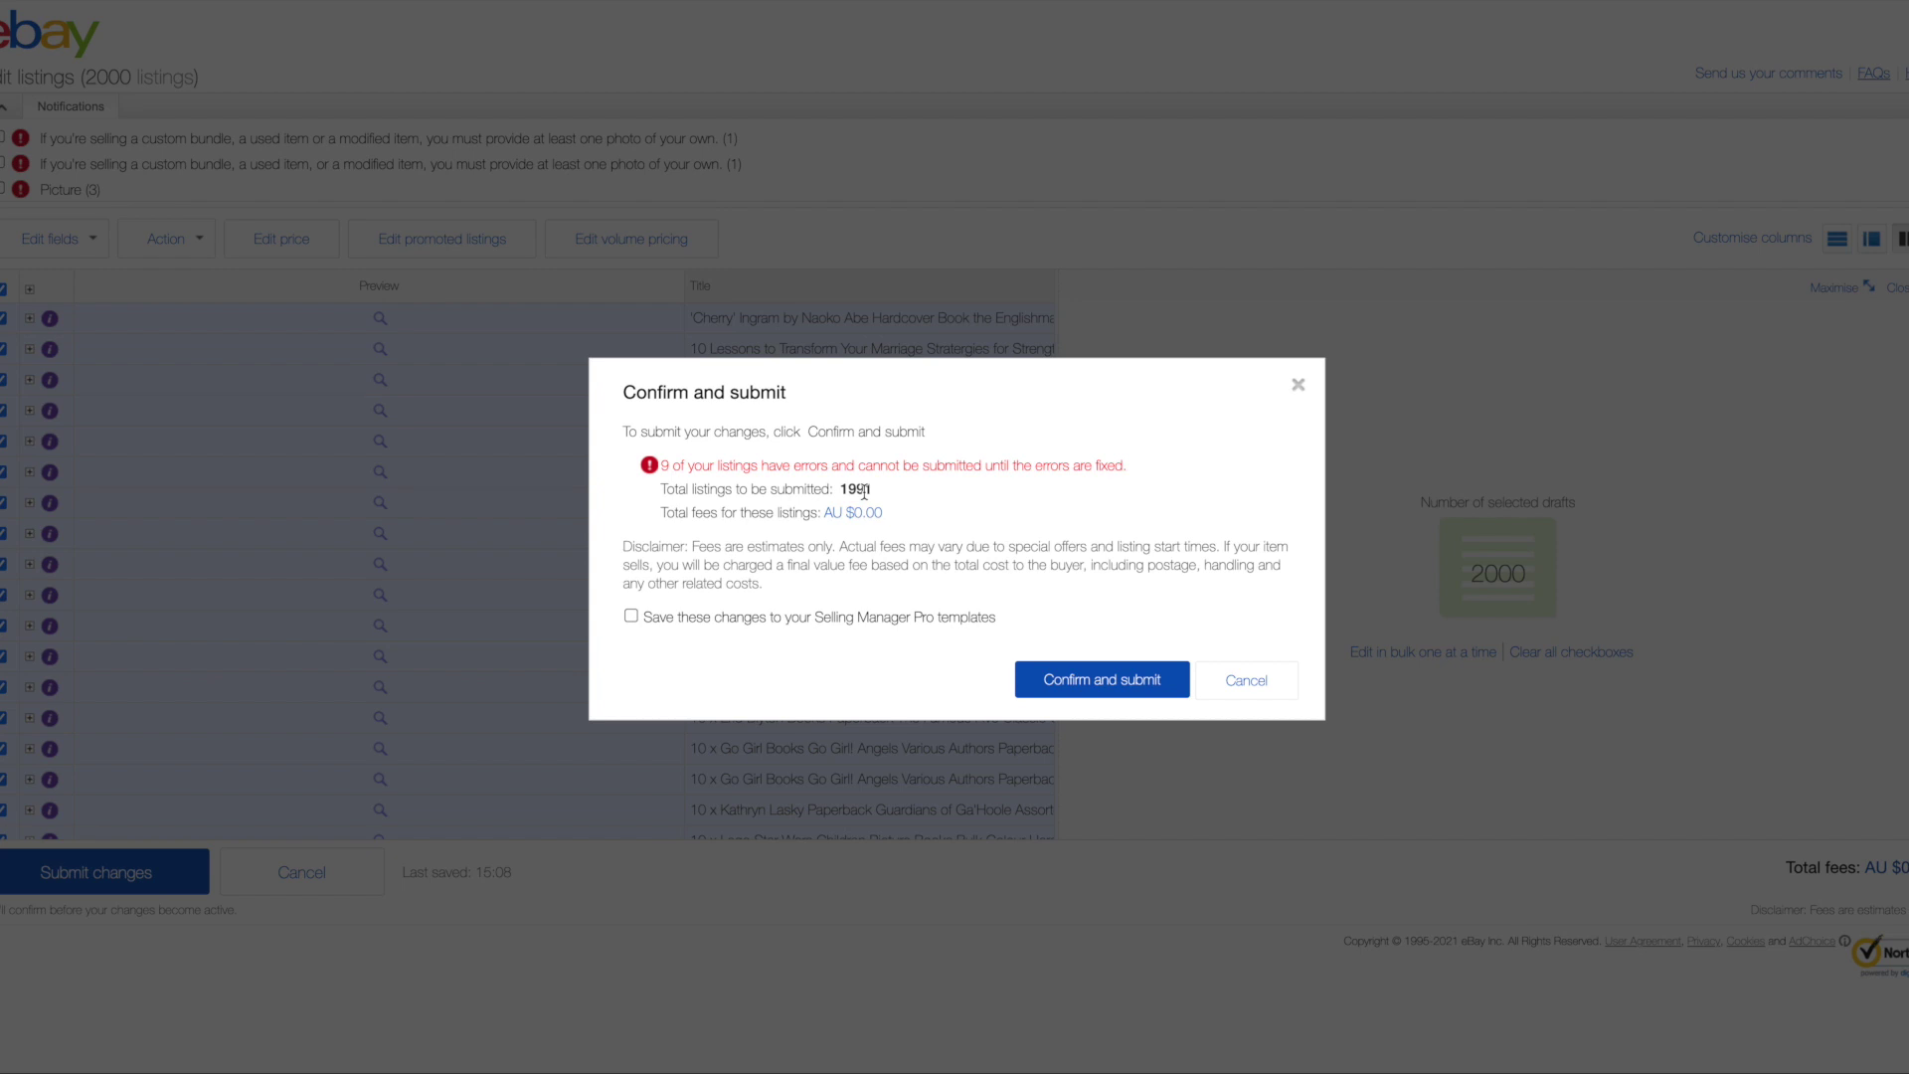
{"action": "left_click", "coordinate": [1111, 685]}
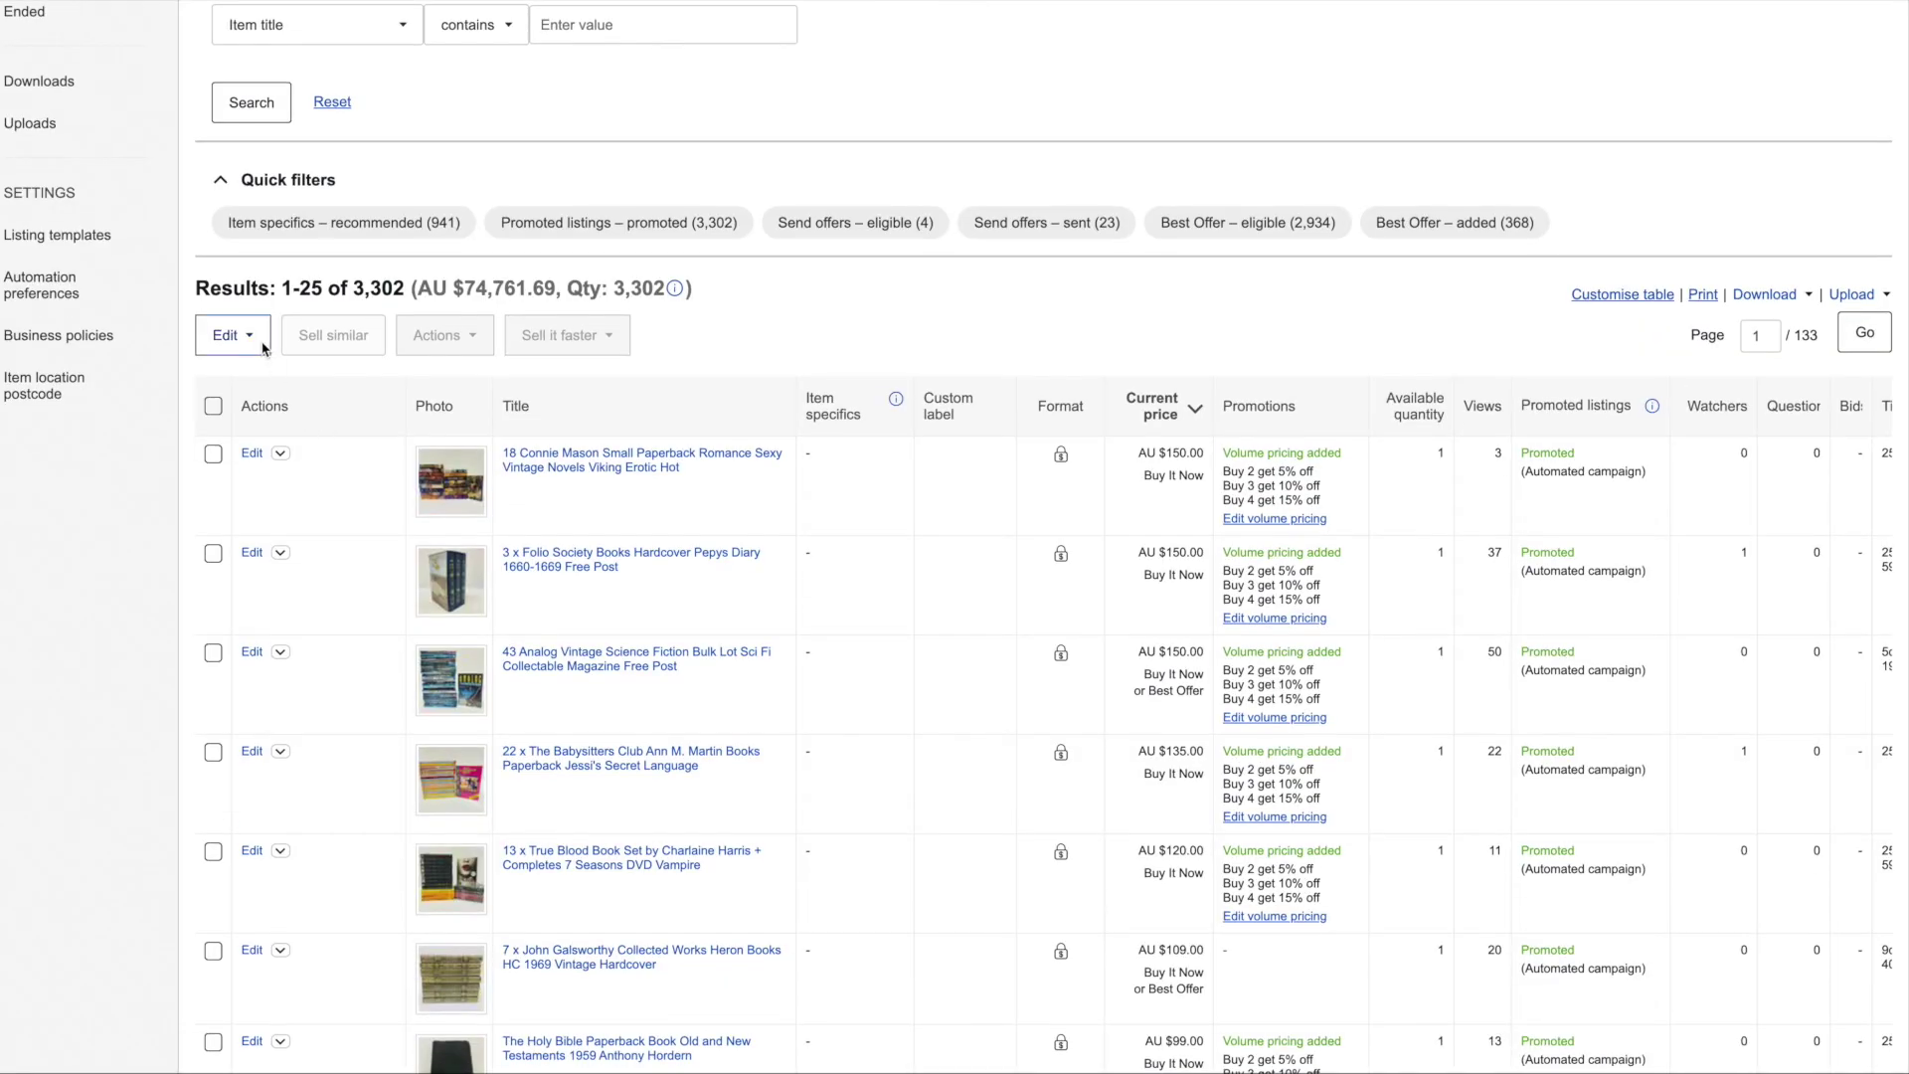
Show the Edit choices on Active listings to reach 'Edit listings 2,001 - 3,302'
{"action": "left_click", "coordinate": [264, 345]}
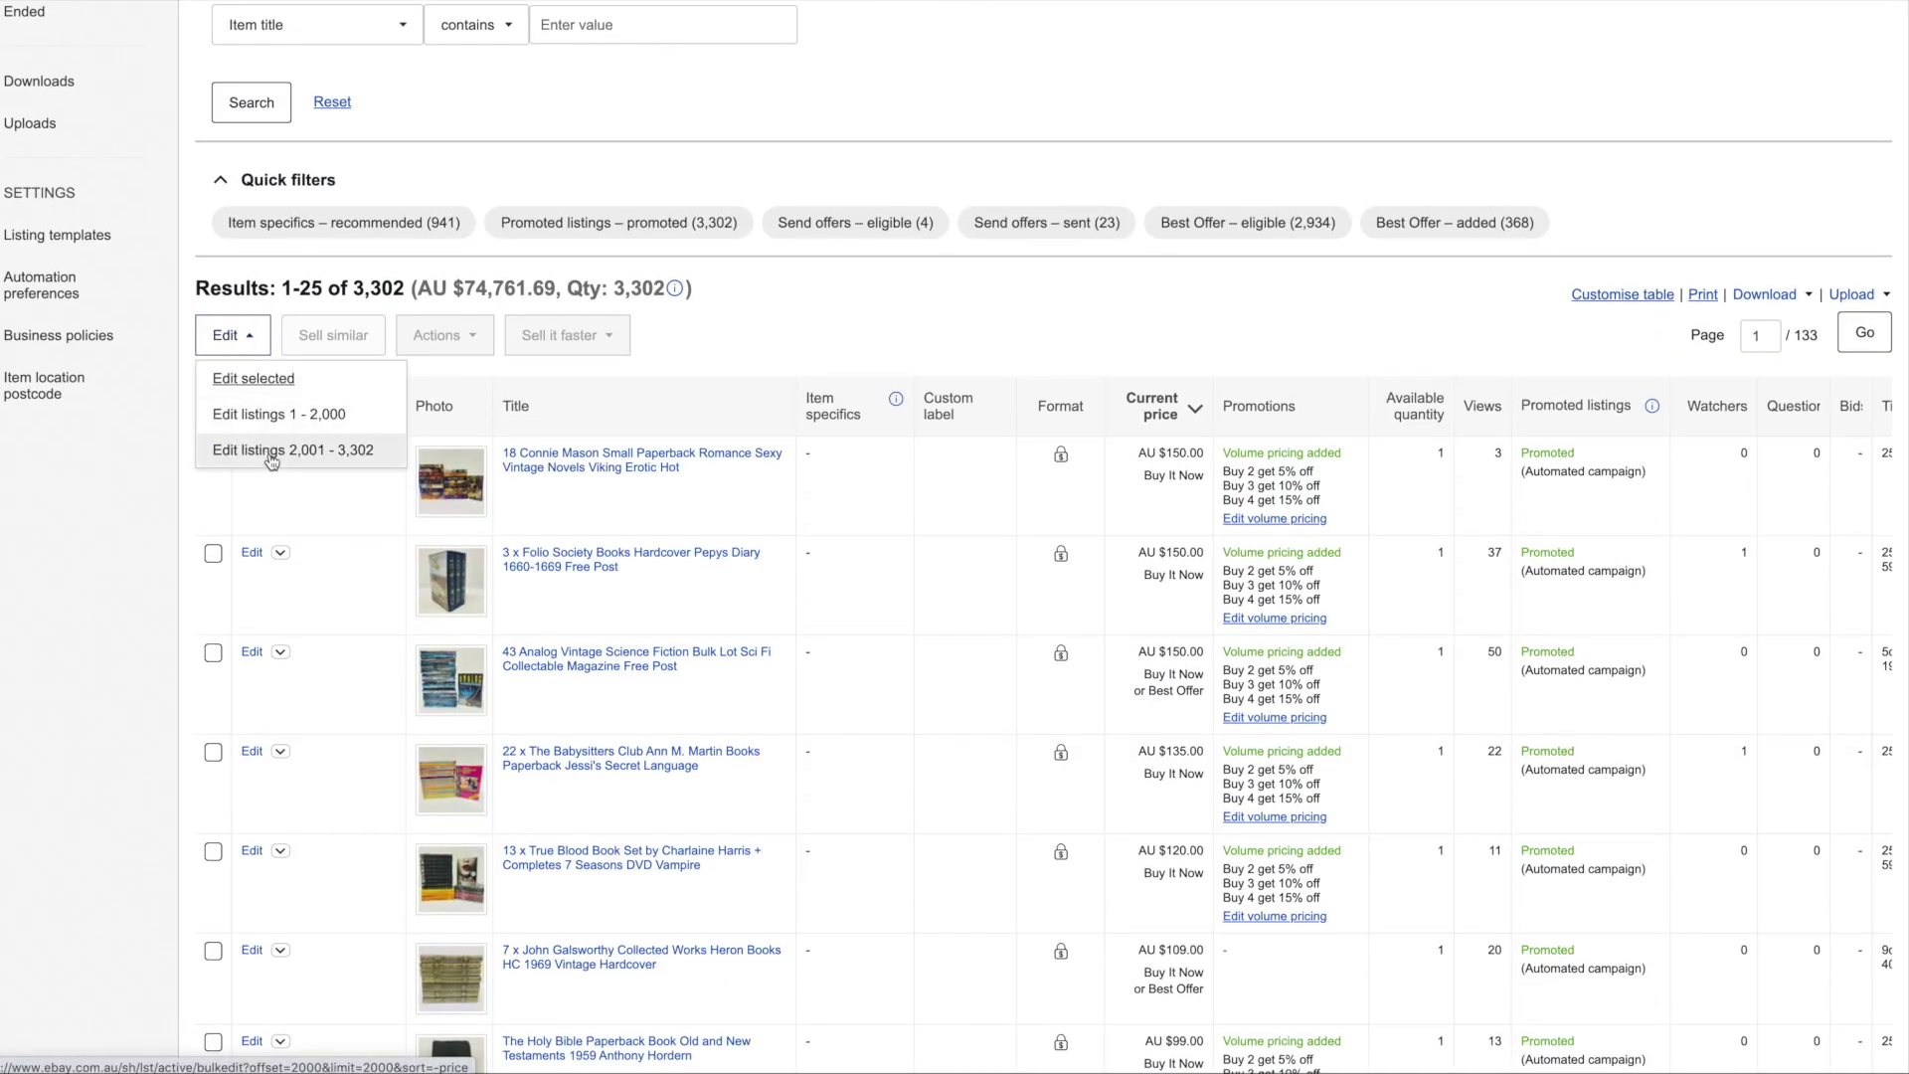